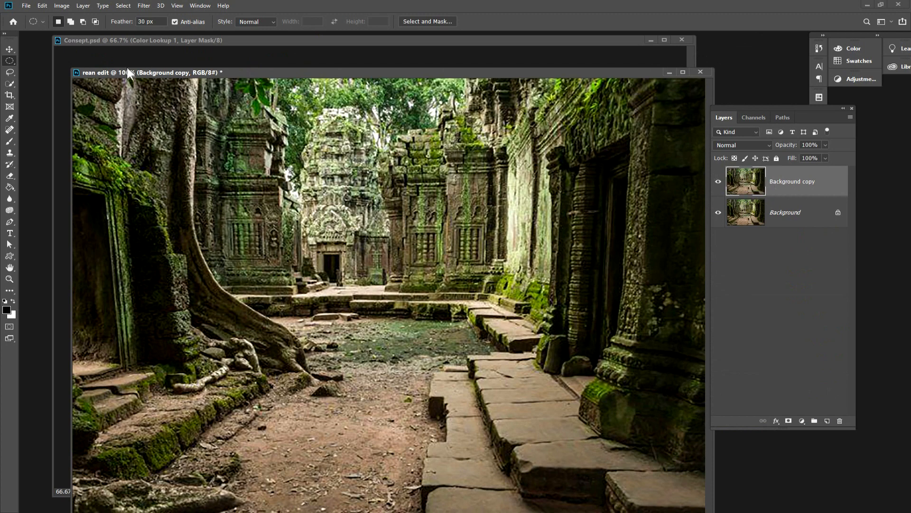
Make an elliptical marquee selection with a 30 px feather over the ground in the middle of the courtyard.
{"action": "left_click", "coordinate": [8, 64]}
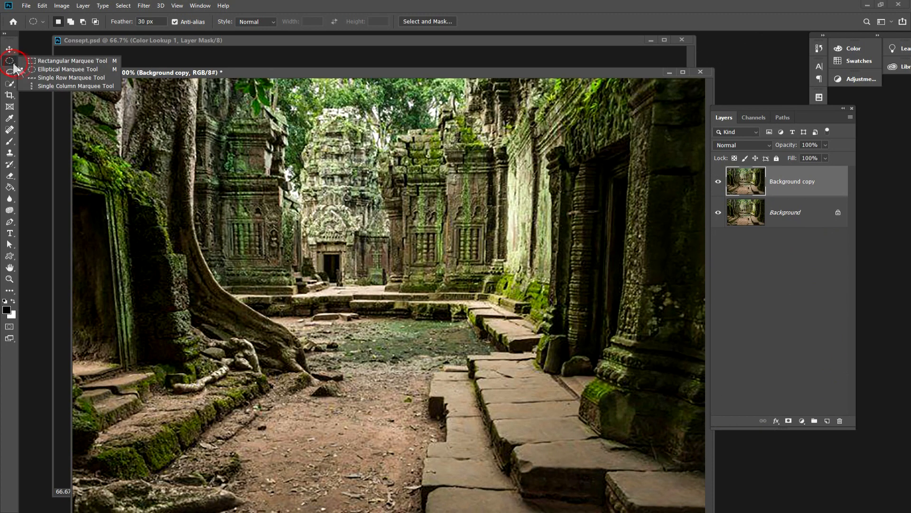
{"action": "left_click", "coordinate": [87, 71]}
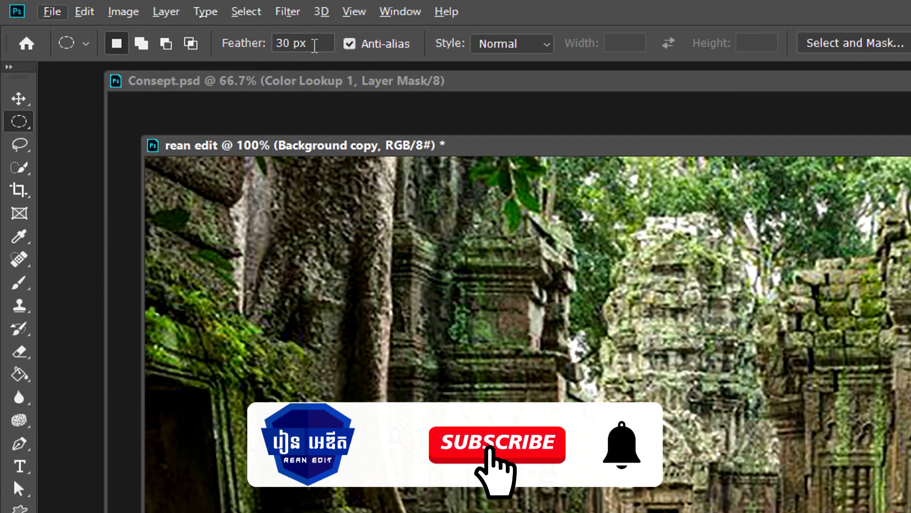
{"action": "left_click_drag", "start_coordinate": [157, 21], "coordinate": [129, 22]}
{"action": "left_click_drag", "start_coordinate": [314, 45], "coordinate": [265, 47]}
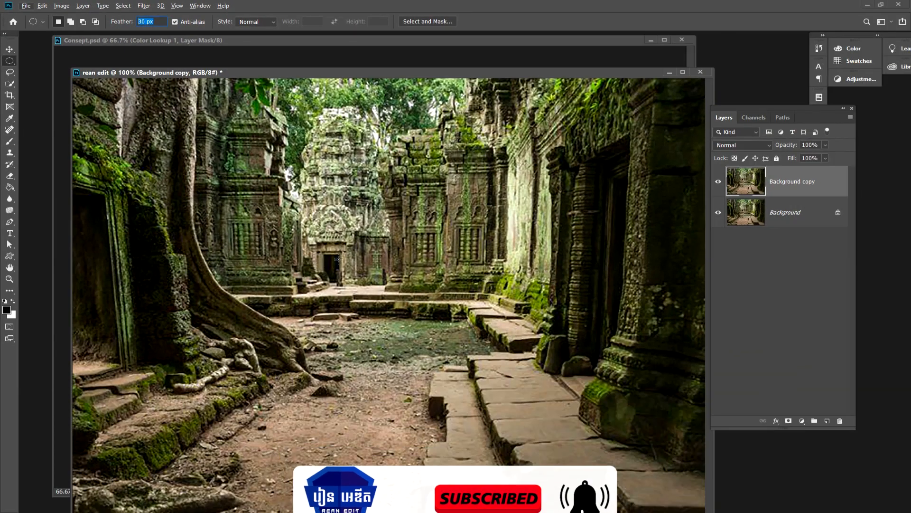
{"action": "left_click_drag", "start_coordinate": [312, 307], "coordinate": [444, 386]}
{"action": "left_click_drag", "start_coordinate": [412, 343], "coordinate": [404, 351]}
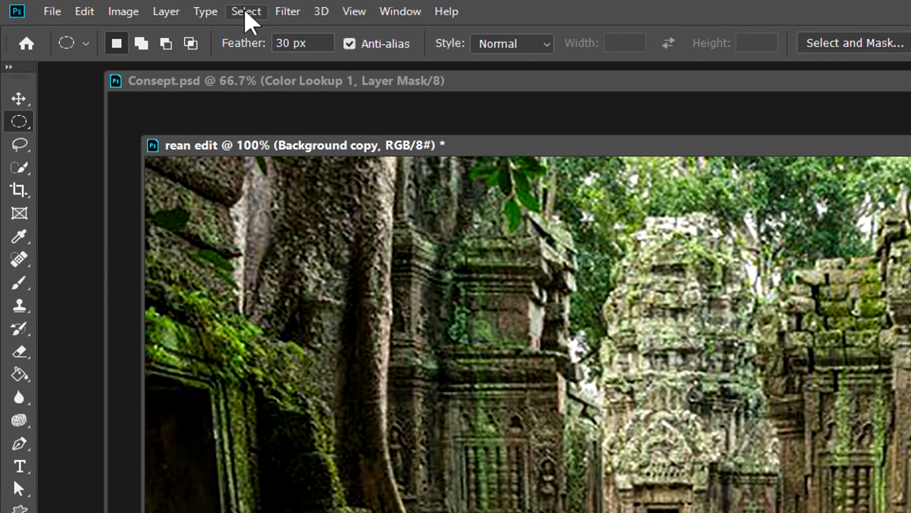
Invert the selection and cut the surroundings from the Background copy layer, checking the remaining patch with the Background layer temporarily hidden.
{"action": "left_click", "coordinate": [123, 7]}
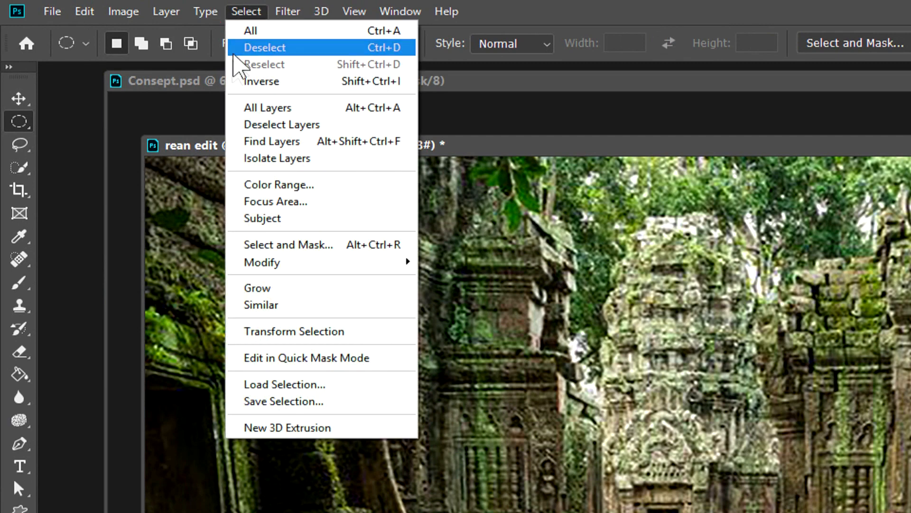
{"action": "left_click", "coordinate": [272, 84]}
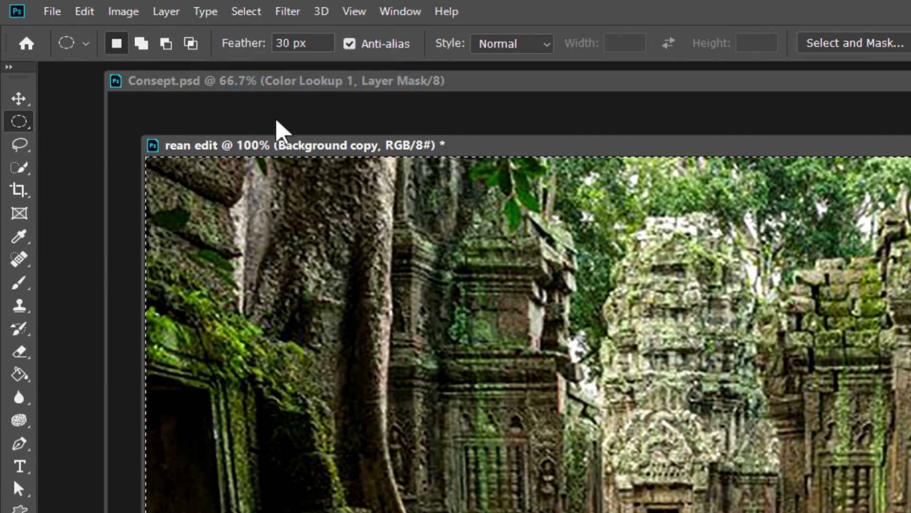
{"action": "left_click", "coordinate": [84, 12]}
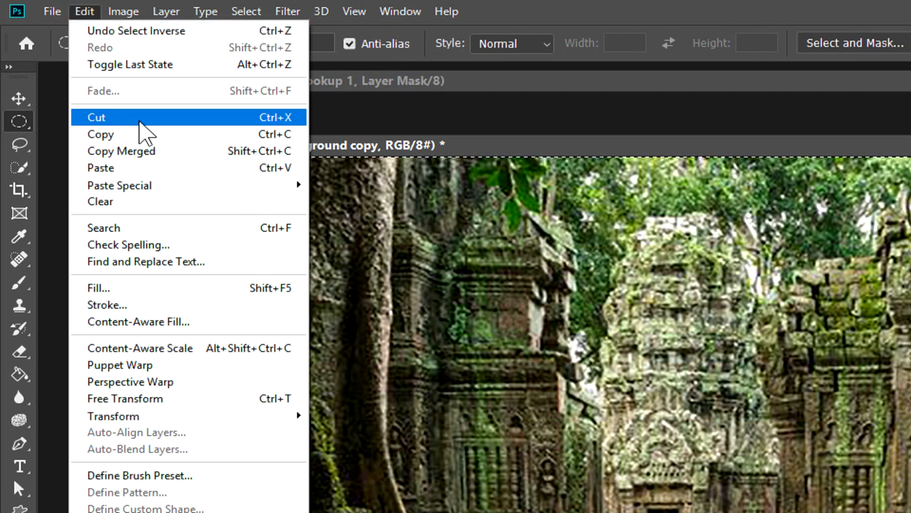
{"action": "left_click", "coordinate": [145, 134]}
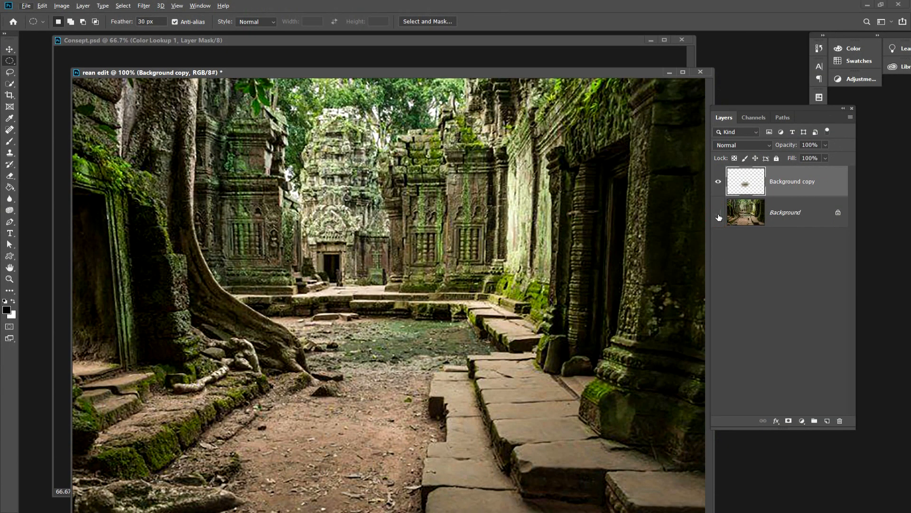
{"action": "left_click", "coordinate": [719, 214]}
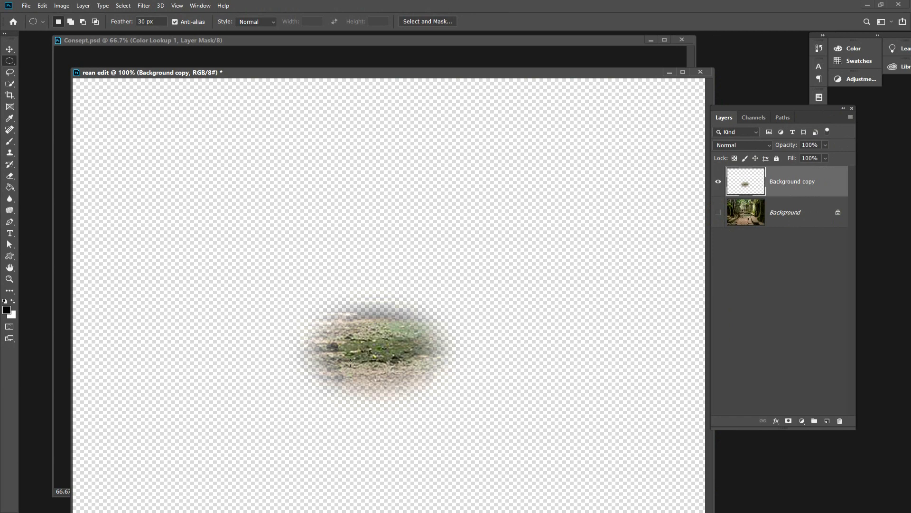
{"action": "left_click", "coordinate": [718, 213]}
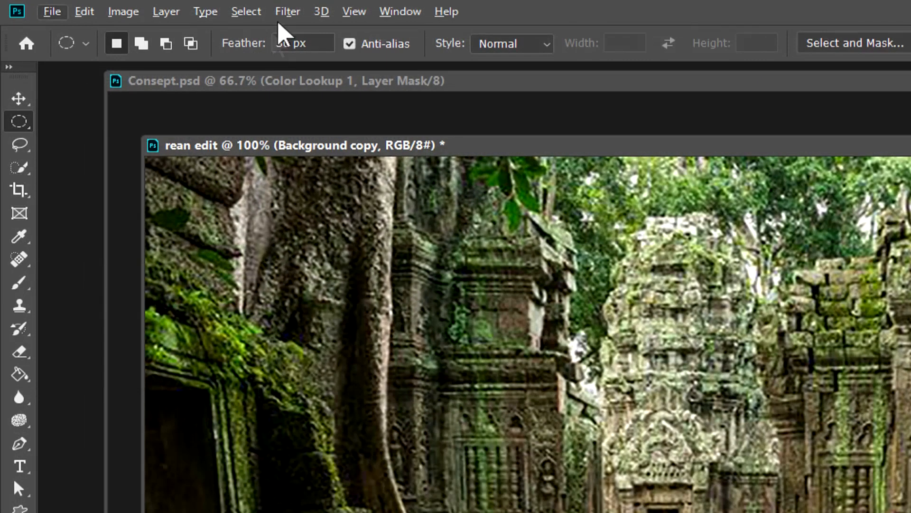
Try a ZigZag distortion on the ground patch with Pond Ripples, amount -52 and 9 ridges, and undo it.
{"action": "left_click", "coordinate": [143, 6]}
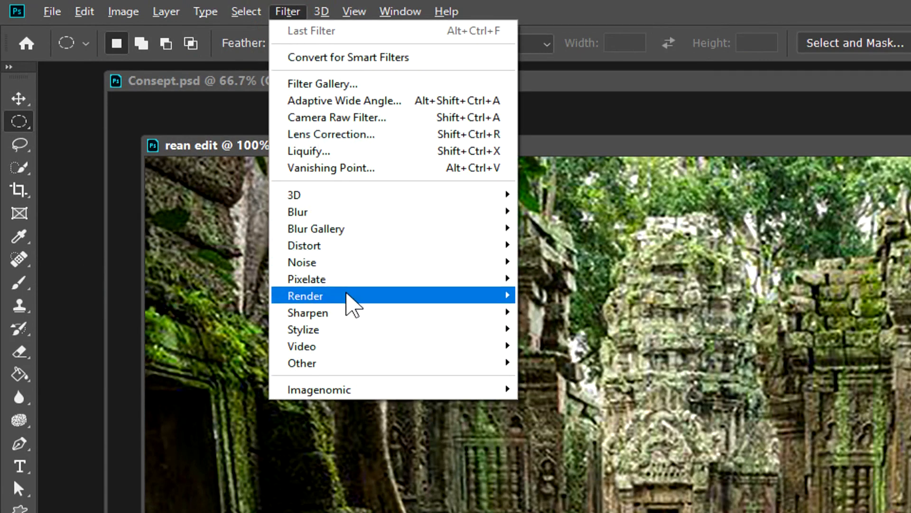
{"action": "mouse_move", "coordinate": [347, 295]}
{"action": "left_click", "coordinate": [356, 250]}
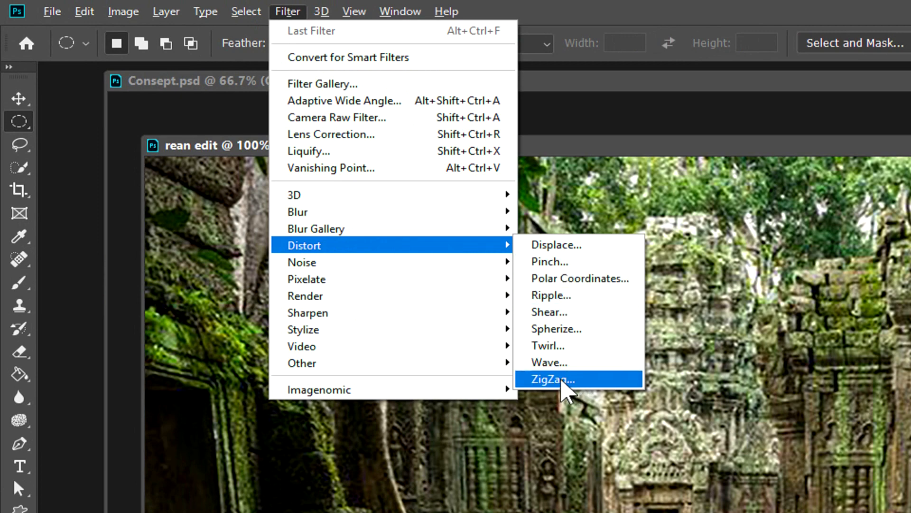
{"action": "left_click", "coordinate": [562, 380]}
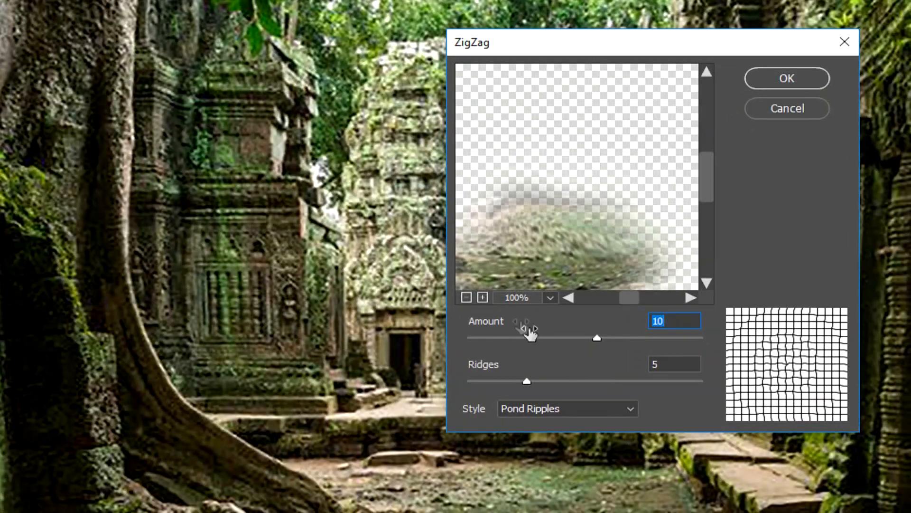
{"action": "left_click_drag", "start_coordinate": [550, 240], "coordinate": [559, 146]}
{"action": "left_click", "coordinate": [629, 337]}
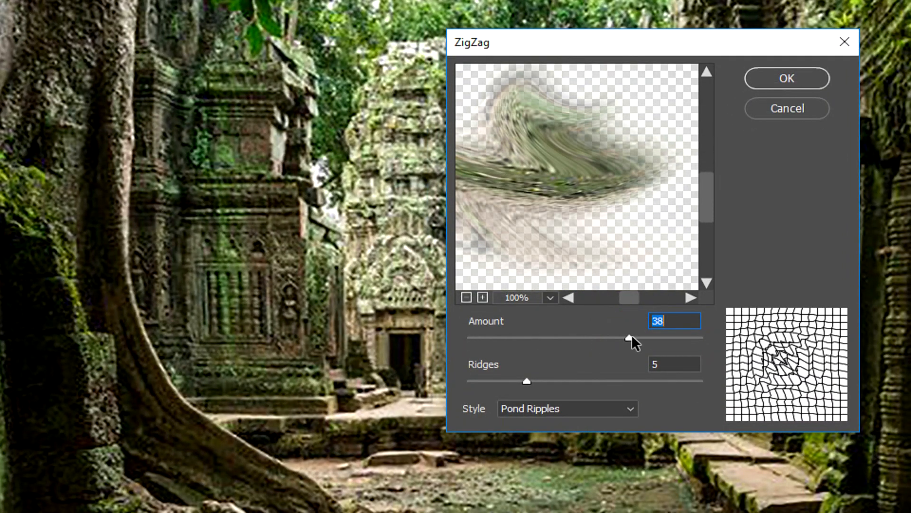
{"action": "left_click", "coordinate": [567, 379]}
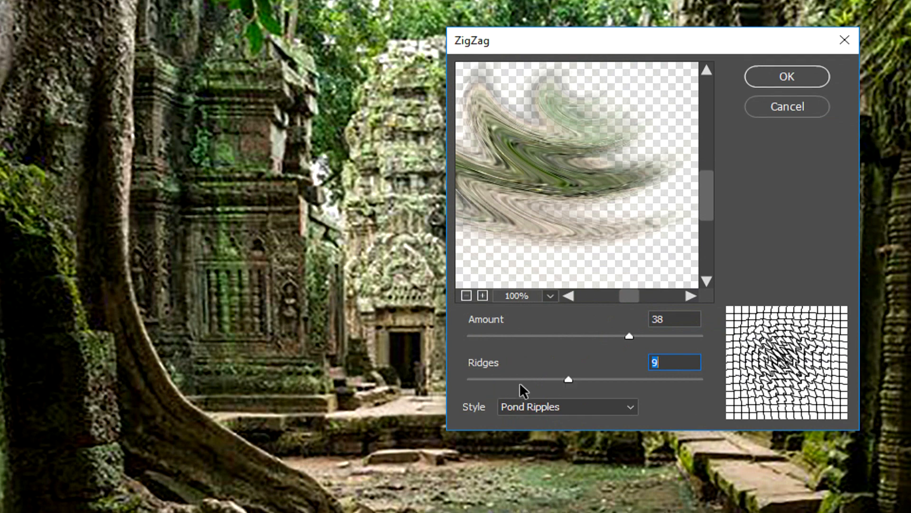
{"action": "left_click", "coordinate": [520, 384]}
{"action": "left_click", "coordinate": [549, 337]}
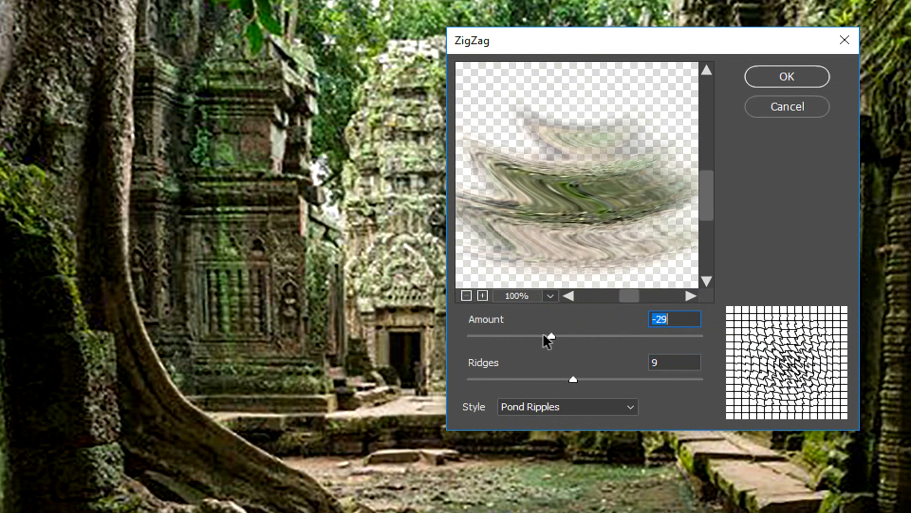
{"action": "left_click", "coordinate": [492, 337]}
{"action": "left_click_drag", "start_coordinate": [492, 341], "coordinate": [524, 345]}
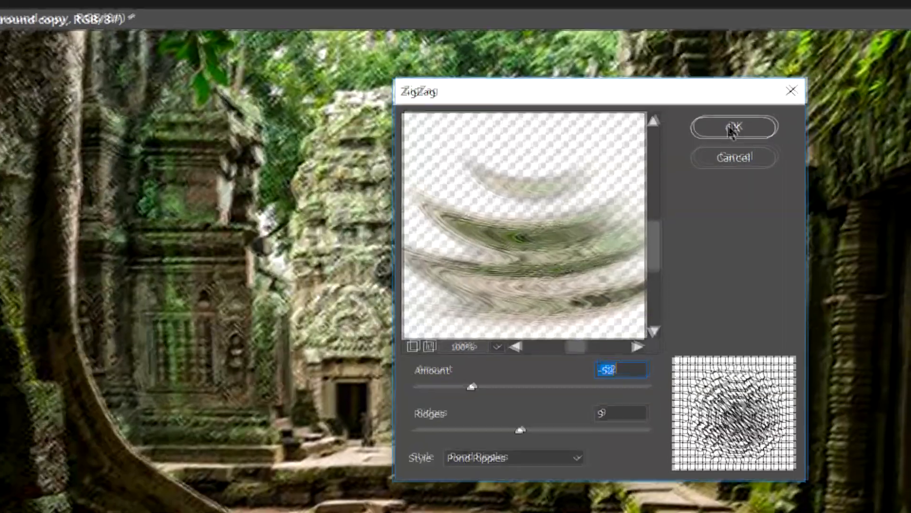
{"action": "left_click", "coordinate": [787, 77]}
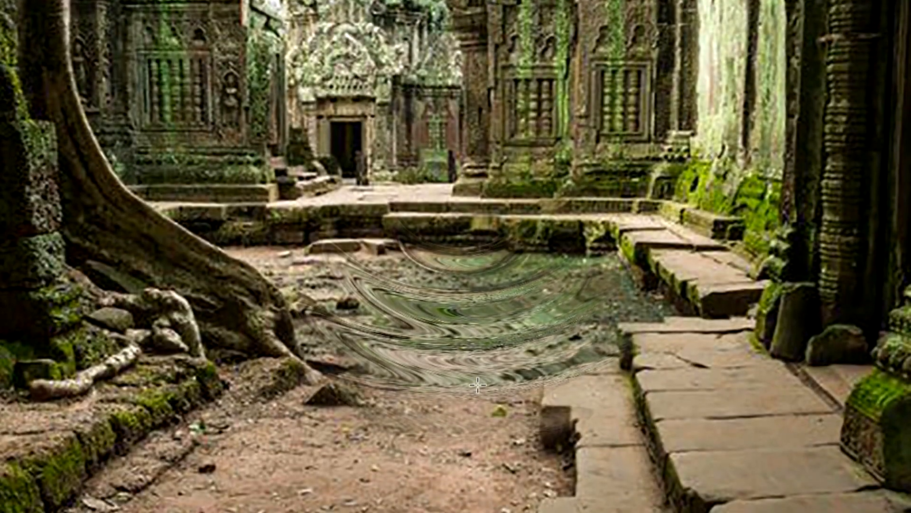
{"action": "key", "text": "ctrl+z"}
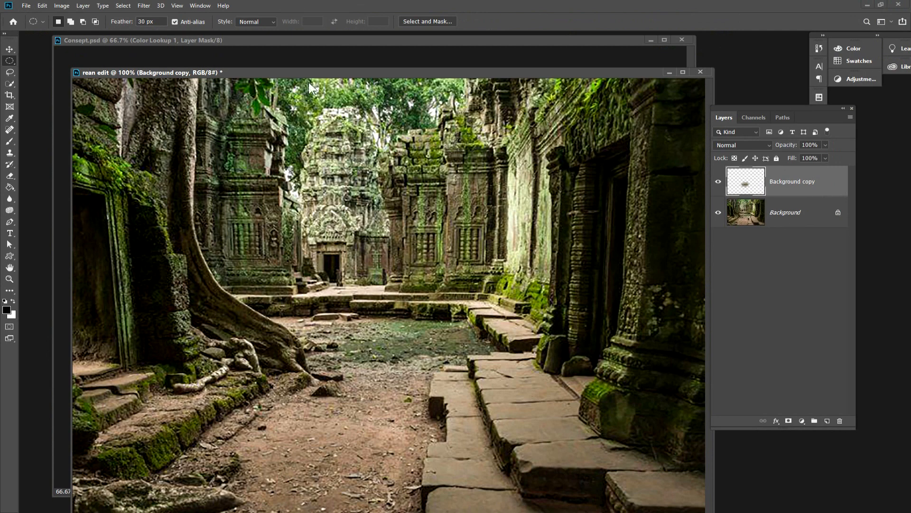
Load a selection from the contents of the Background copy layer.
{"action": "left_click", "coordinate": [123, 6]}
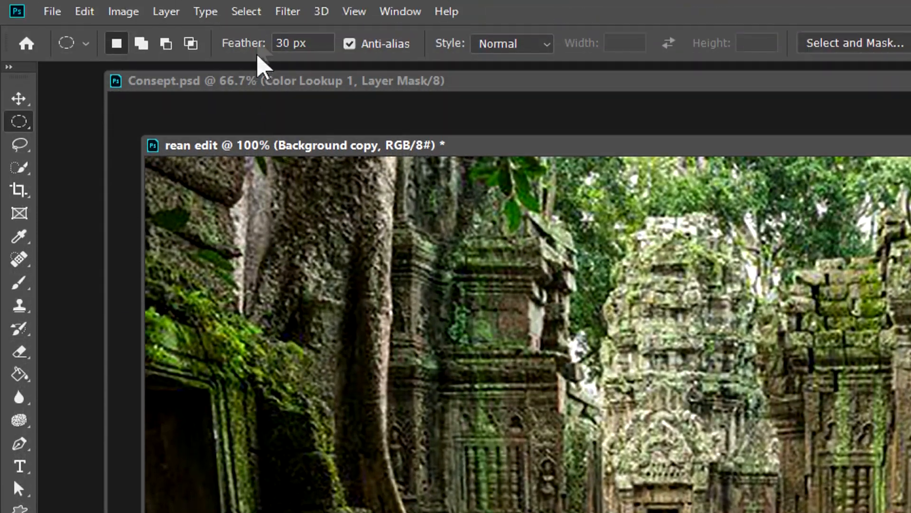
{"action": "left_click", "coordinate": [125, 9]}
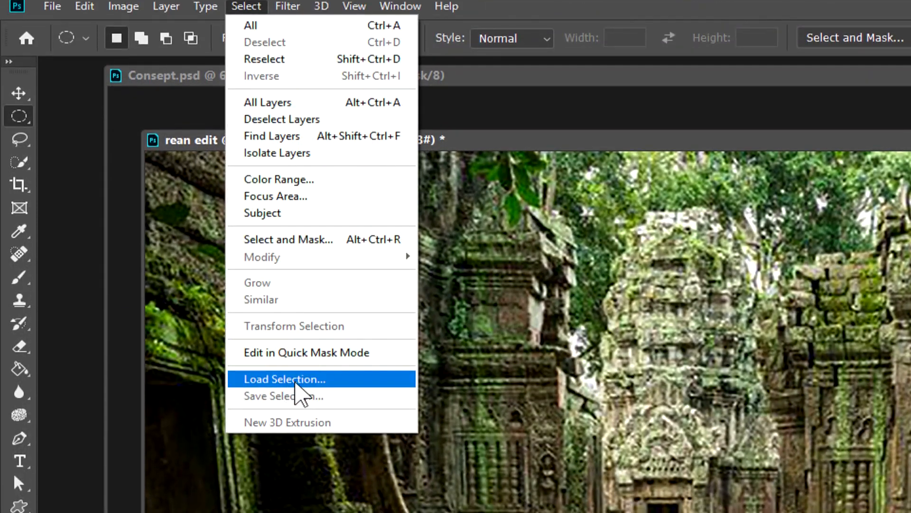
{"action": "left_click", "coordinate": [299, 385]}
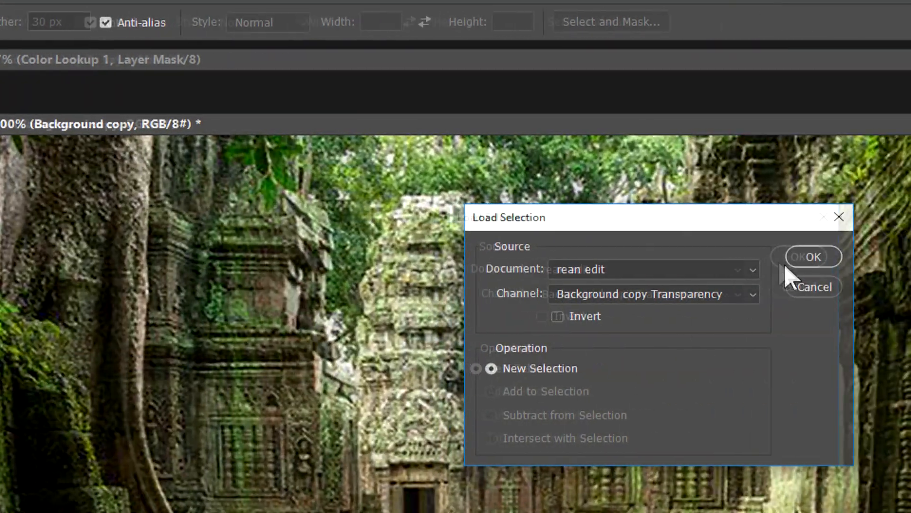
{"action": "left_click", "coordinate": [813, 256]}
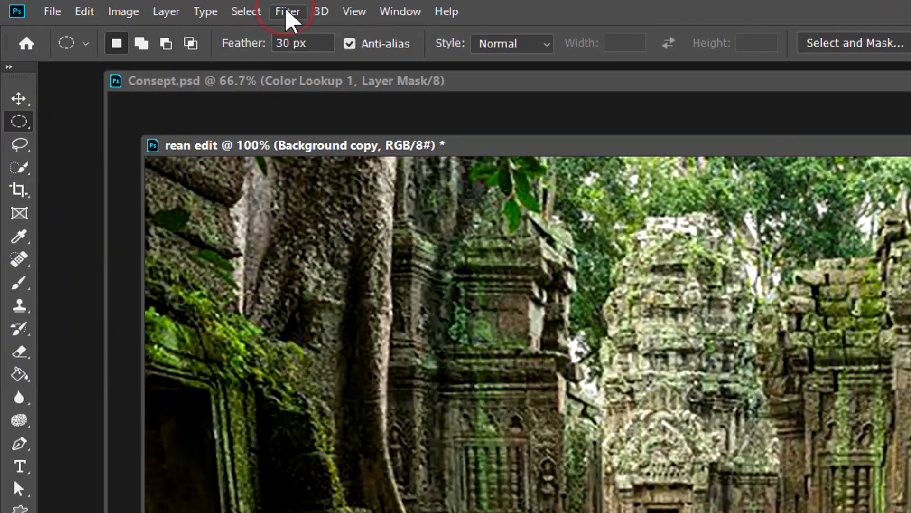
Apply the ZigZag filter to the selected patch with amount -24, 8 ridges and Pond Ripples style, and remove the selection.
{"action": "left_click", "coordinate": [144, 5]}
{"action": "mouse_move", "coordinate": [328, 247]}
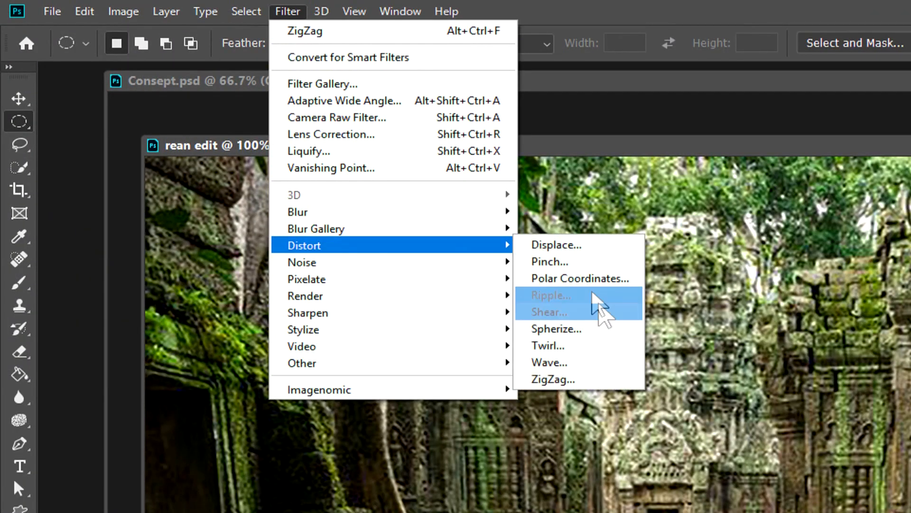
{"action": "left_click", "coordinate": [588, 379]}
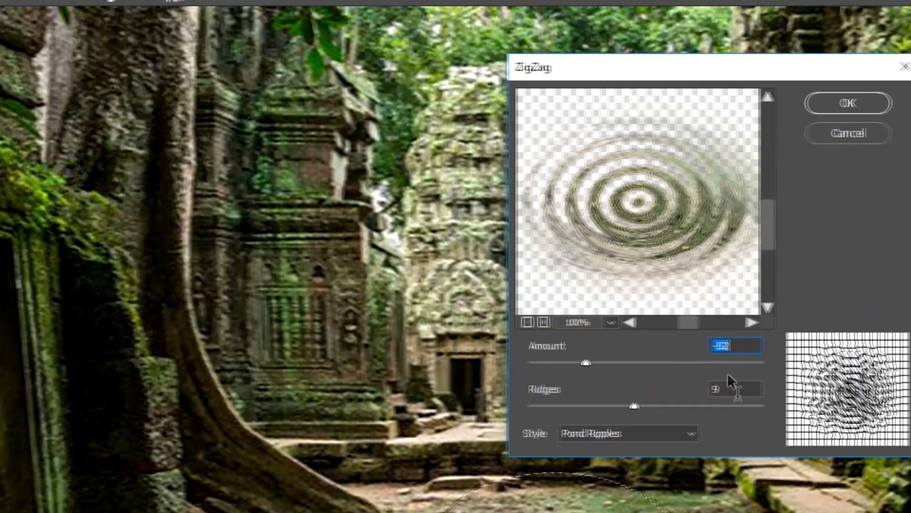
{"action": "left_click_drag", "start_coordinate": [627, 231], "coordinate": [626, 202]}
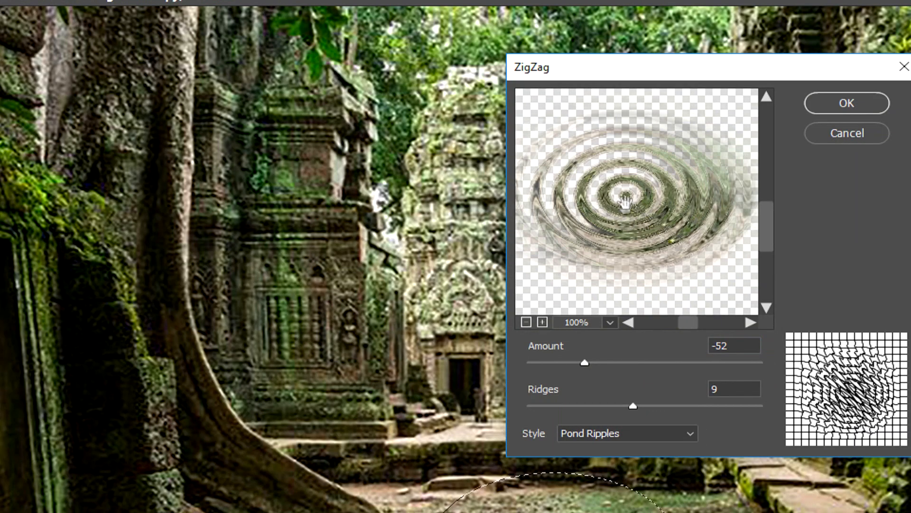
{"action": "left_click", "coordinate": [636, 196]}
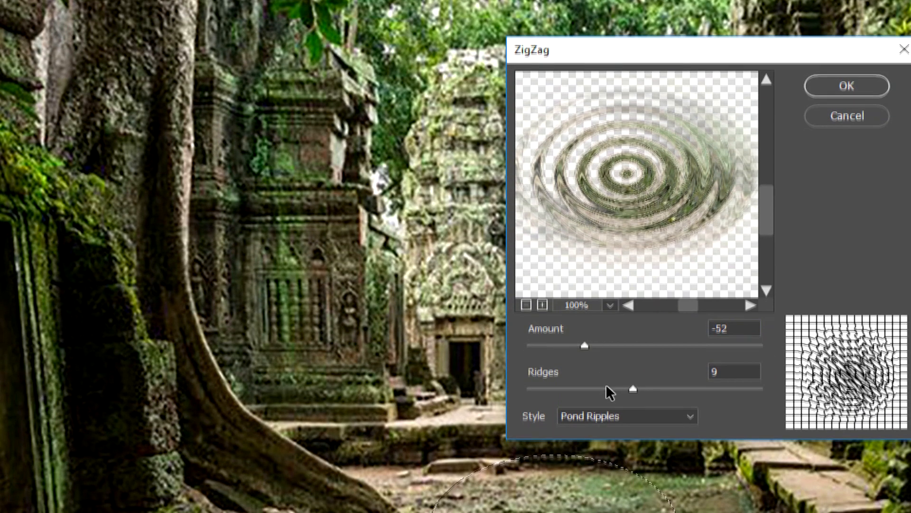
{"action": "left_click", "coordinate": [606, 406]}
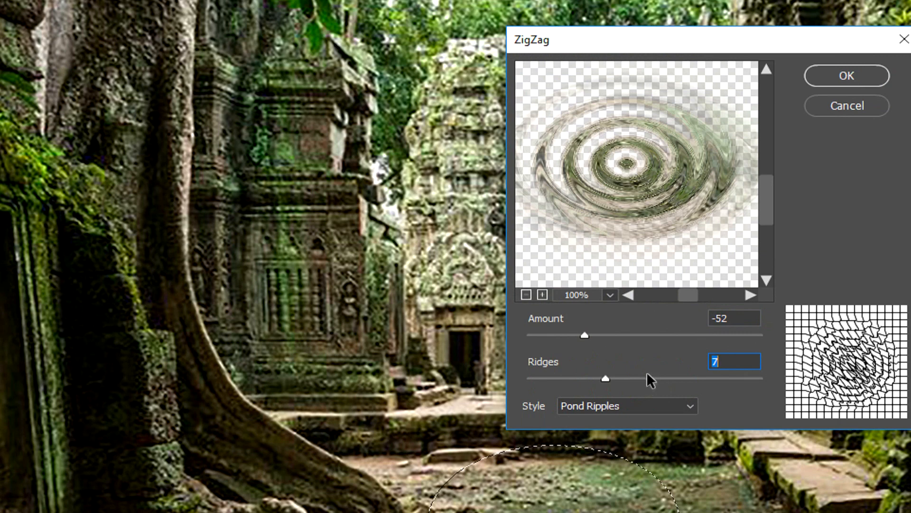
{"action": "left_click_drag", "start_coordinate": [599, 342], "coordinate": [618, 340]}
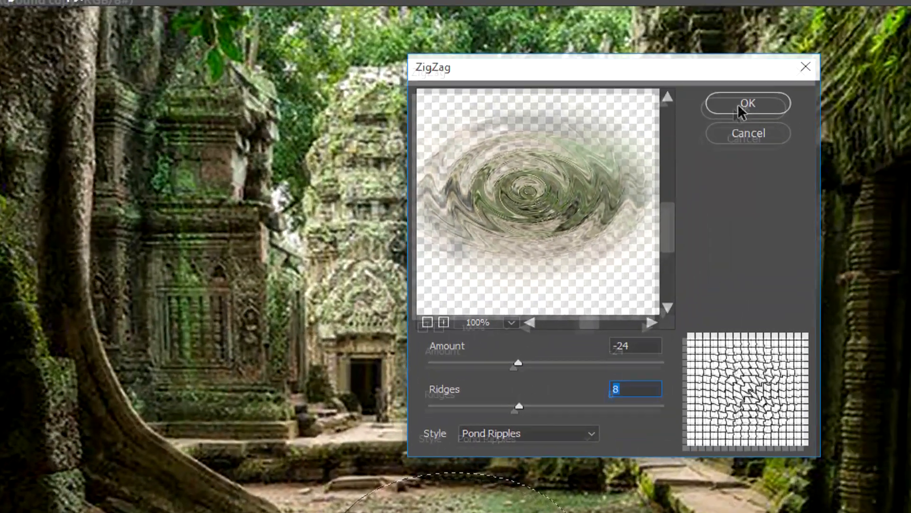
{"action": "left_click", "coordinate": [835, 34]}
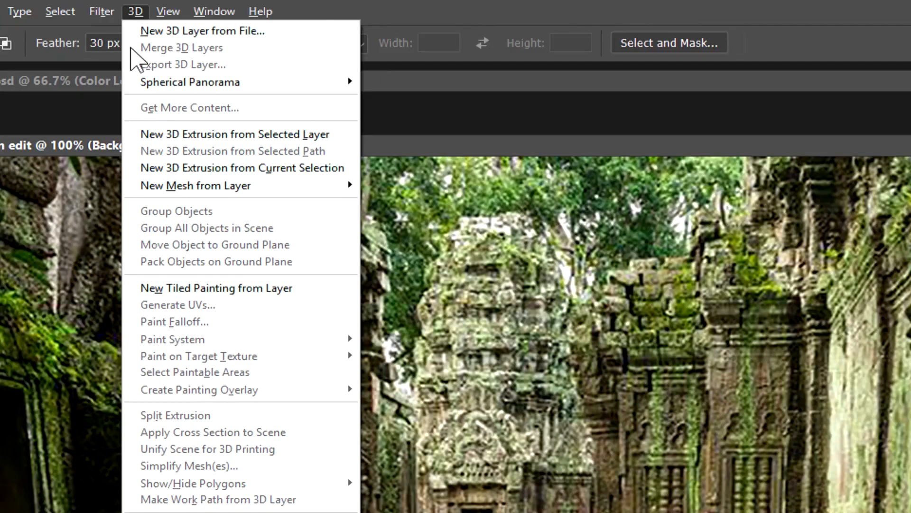
{"action": "mouse_move", "coordinate": [168, 13]}
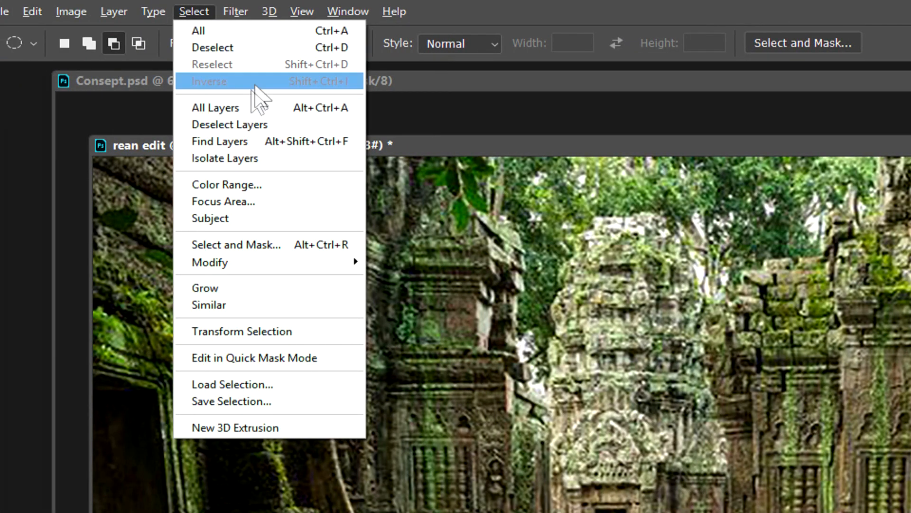
{"action": "left_click", "coordinate": [280, 47]}
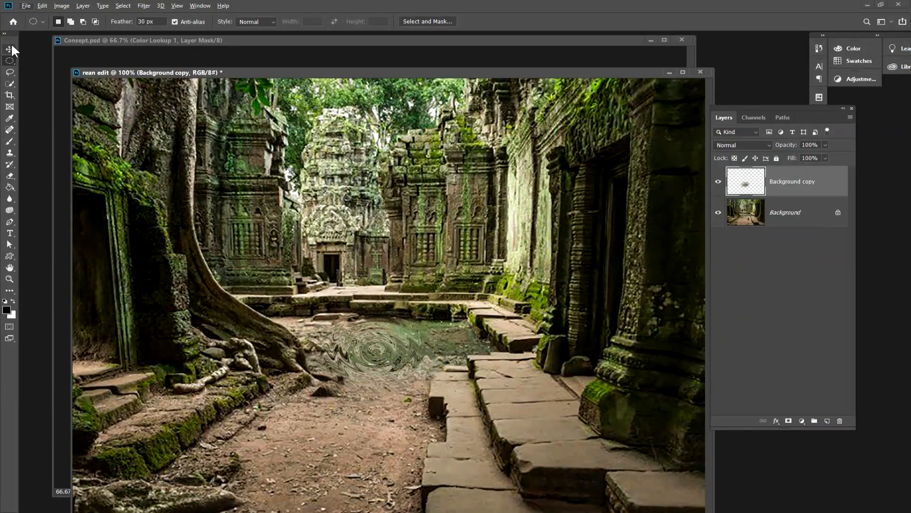
Skew the rippled patch on the Background copy layer by moving both upper corners inward to match the ground's perspective.
{"action": "left_click", "coordinate": [10, 49]}
{"action": "mouse_move", "coordinate": [375, 349]}
{"action": "left_mouse_down"}
{"action": "mouse_move", "coordinate": [386, 340]}
{"action": "mouse_move", "coordinate": [319, 390]}
{"action": "mouse_move", "coordinate": [400, 350]}
{"action": "mouse_move", "coordinate": [375, 351]}
{"action": "left_mouse_up"}
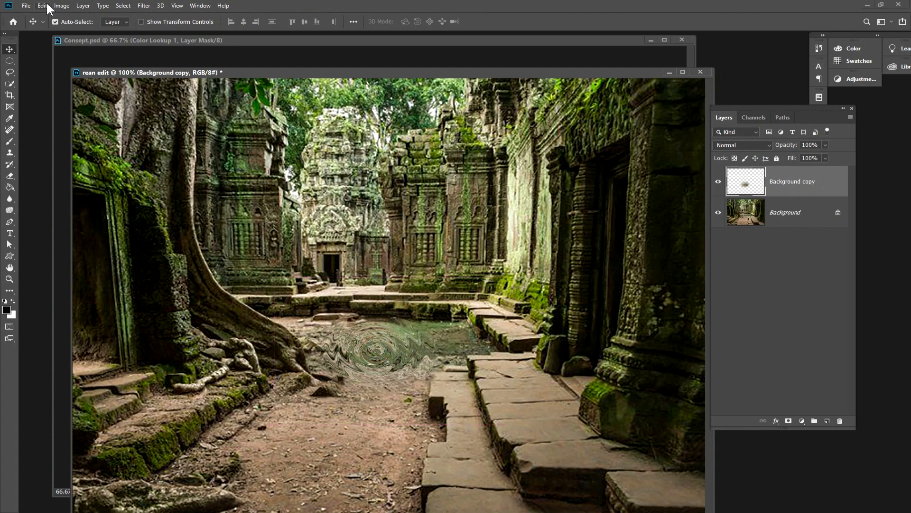
{"action": "left_click", "coordinate": [61, 12]}
{"action": "mouse_move", "coordinate": [43, 10]}
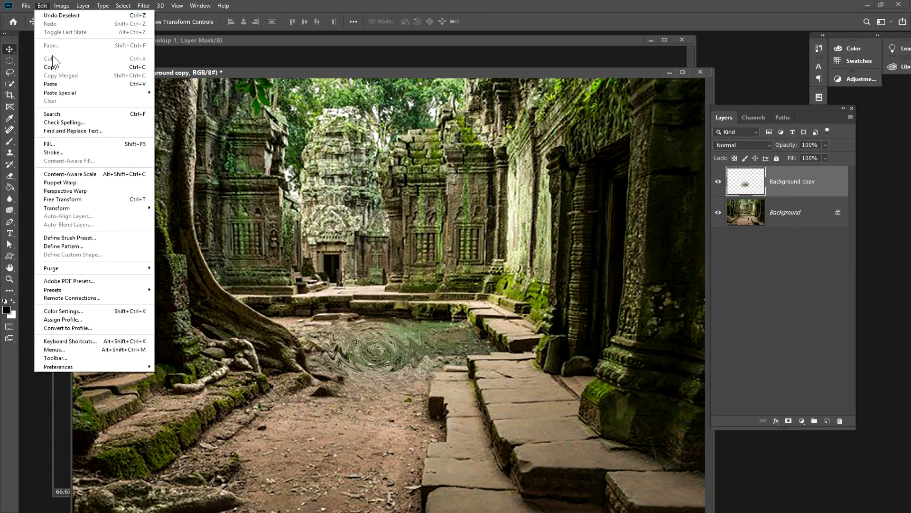
{"action": "left_click", "coordinate": [132, 199]}
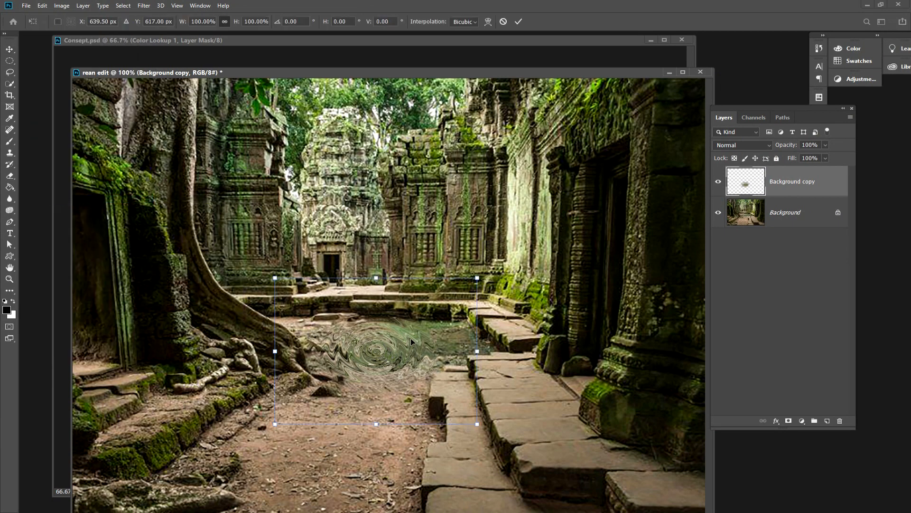
{"action": "right_click", "coordinate": [380, 331]}
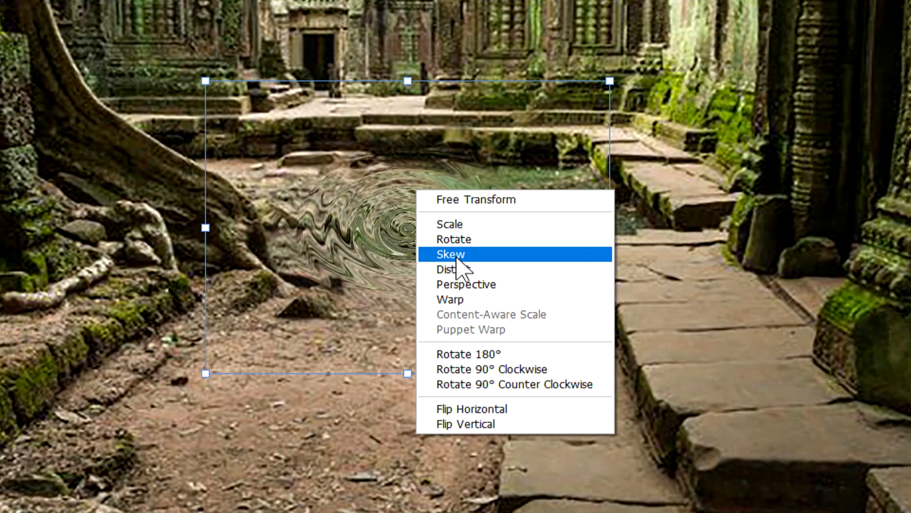
{"action": "left_click", "coordinate": [454, 255]}
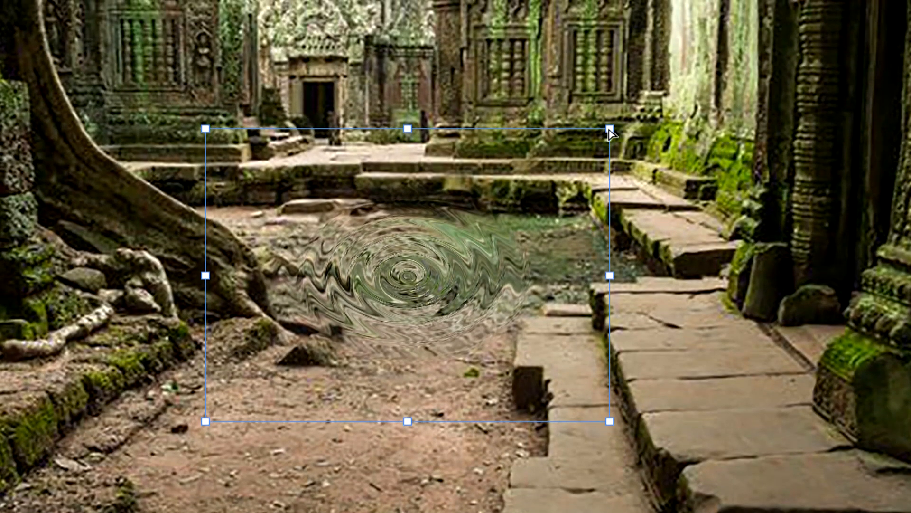
{"action": "left_click_drag", "start_coordinate": [609, 130], "coordinate": [553, 129]}
{"action": "left_click_drag", "start_coordinate": [204, 133], "coordinate": [249, 138]}
Squash the rippled patch vertically from its upper edge with Free Transform and apply the transformation.
{"action": "right_click", "coordinate": [415, 212]}
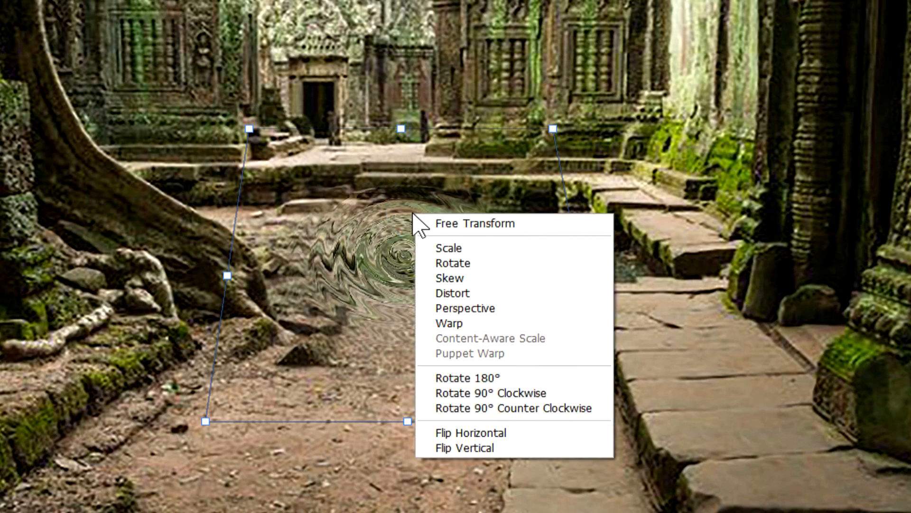
{"action": "left_click", "coordinate": [488, 225]}
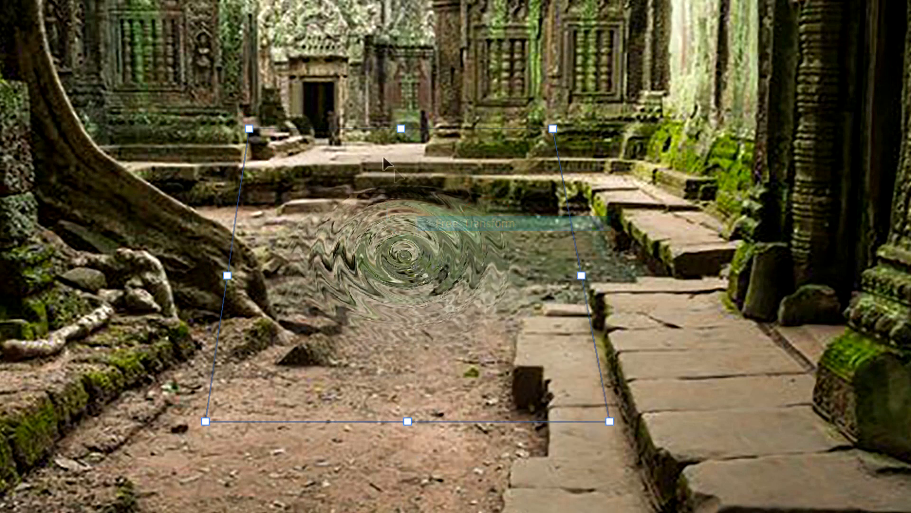
{"action": "left_click_drag", "start_coordinate": [400, 129], "coordinate": [404, 152]}
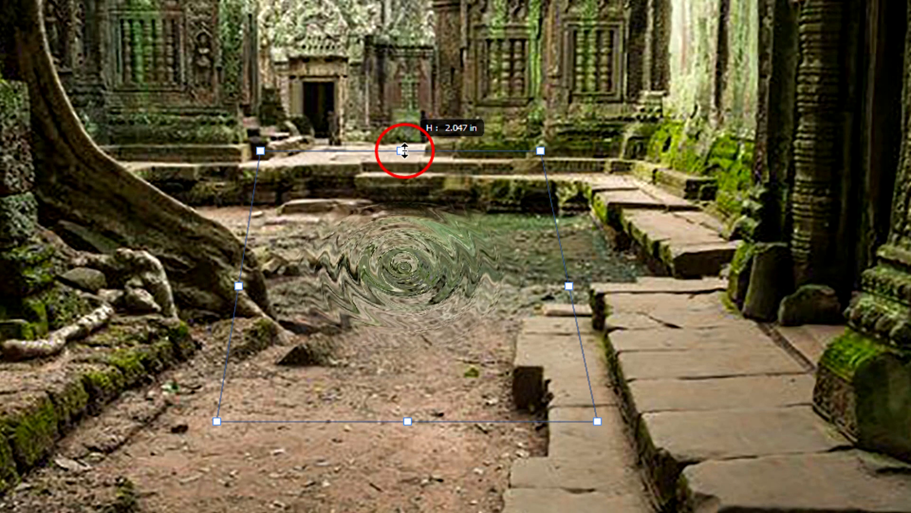
{"action": "mouse_move", "coordinate": [405, 151]}
{"action": "left_mouse_down"}
{"action": "mouse_move", "coordinate": [400, 171]}
{"action": "mouse_move", "coordinate": [408, 168]}
{"action": "left_mouse_up"}
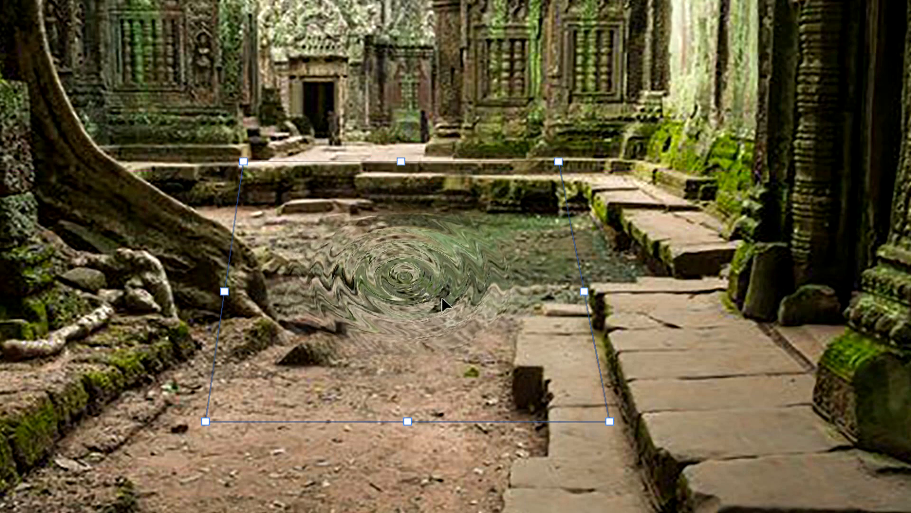
{"action": "key", "text": "Return"}
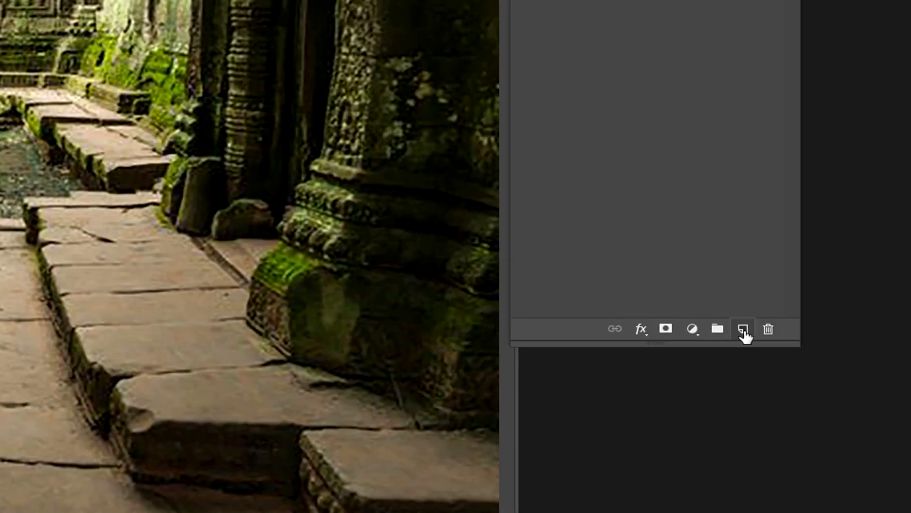
Add a new layer and make a circular selection about 3.8 in wide with 0 px feather around the courtyard.
{"action": "left_click", "coordinate": [743, 330]}
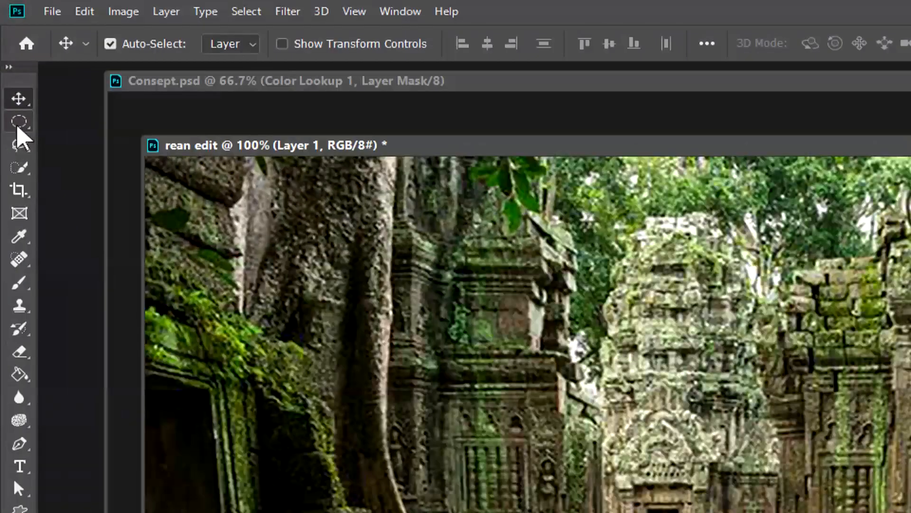
{"action": "left_click", "coordinate": [9, 61]}
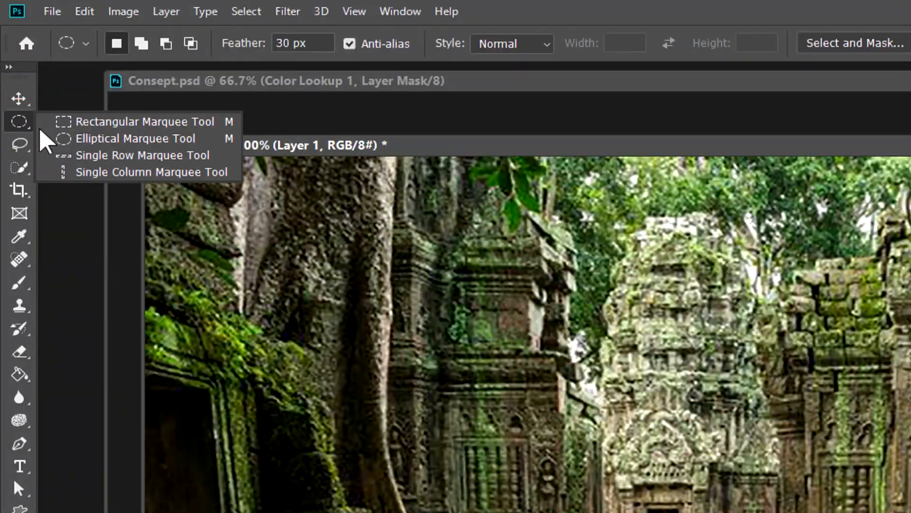
{"action": "left_click", "coordinate": [67, 139]}
{"action": "double_click", "coordinate": [308, 47]}
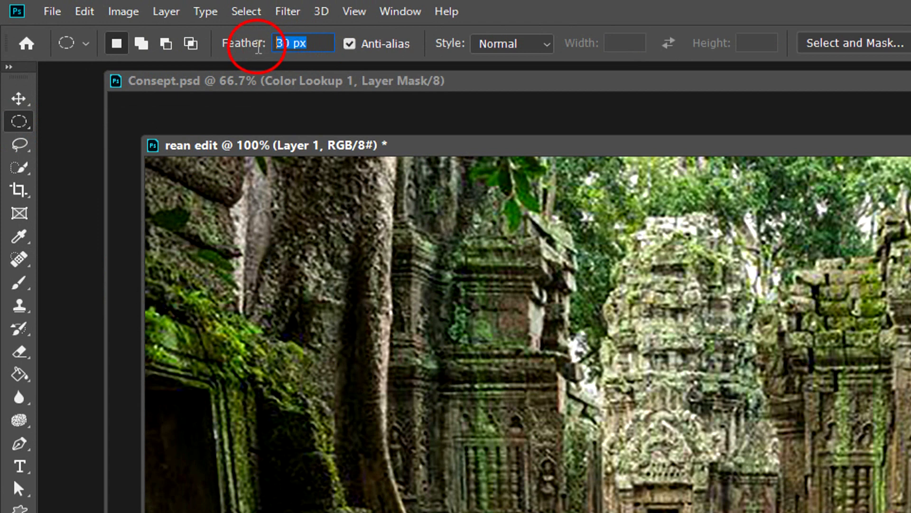
{"action": "type", "text": "0"}
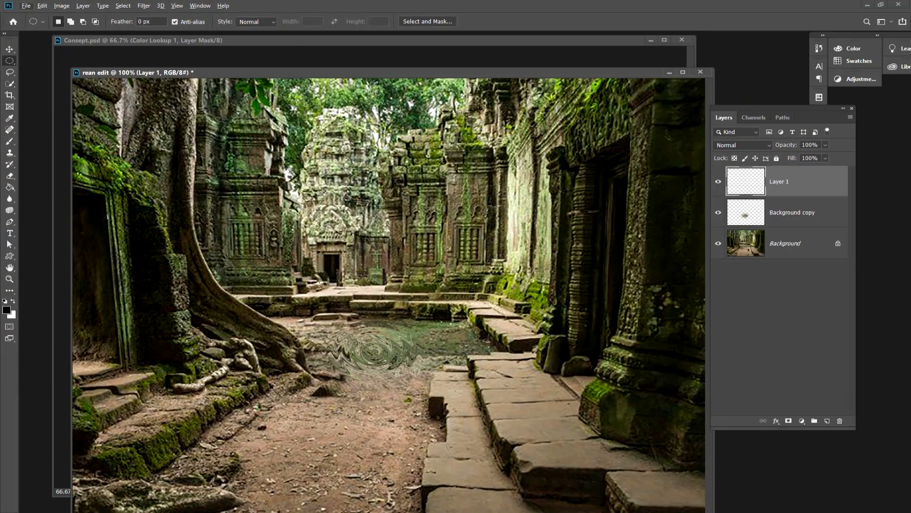
{"action": "left_click_drag", "start_coordinate": [225, 154], "coordinate": [500, 407]}
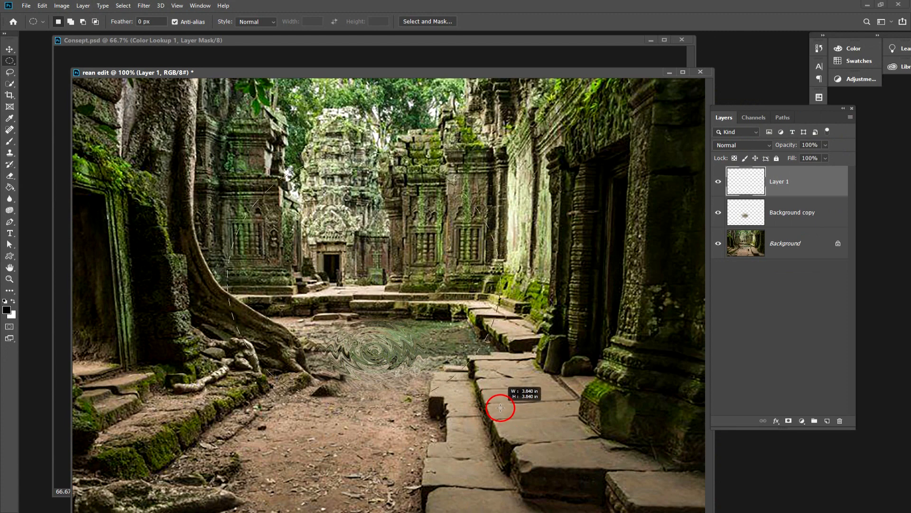
{"action": "left_click_drag", "start_coordinate": [500, 408], "coordinate": [509, 413]}
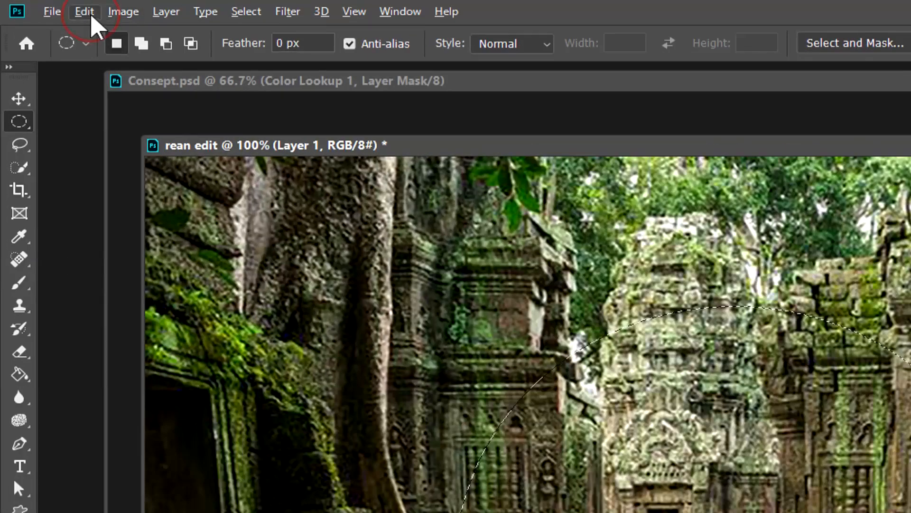
Stroke the circular selection with a centred 1 px white line at 100% opacity and remove the selection.
{"action": "left_click", "coordinate": [92, 17]}
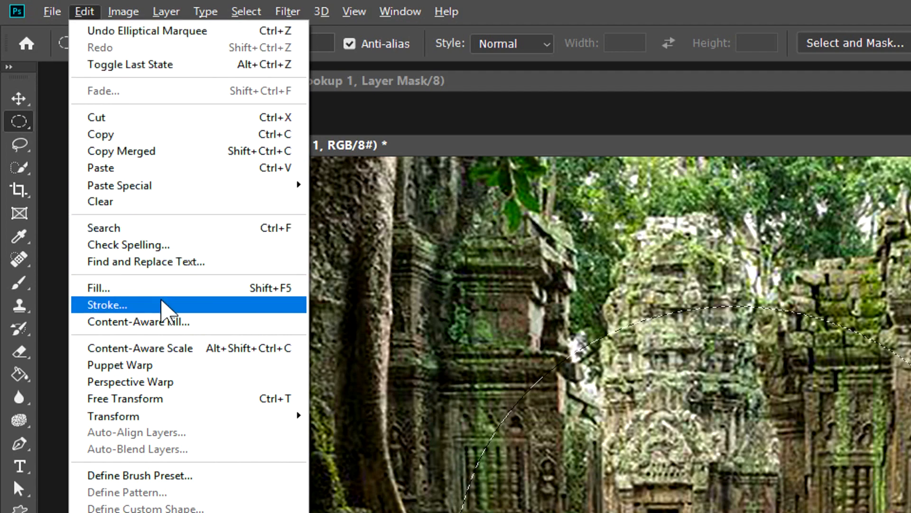
{"action": "left_click", "coordinate": [161, 307]}
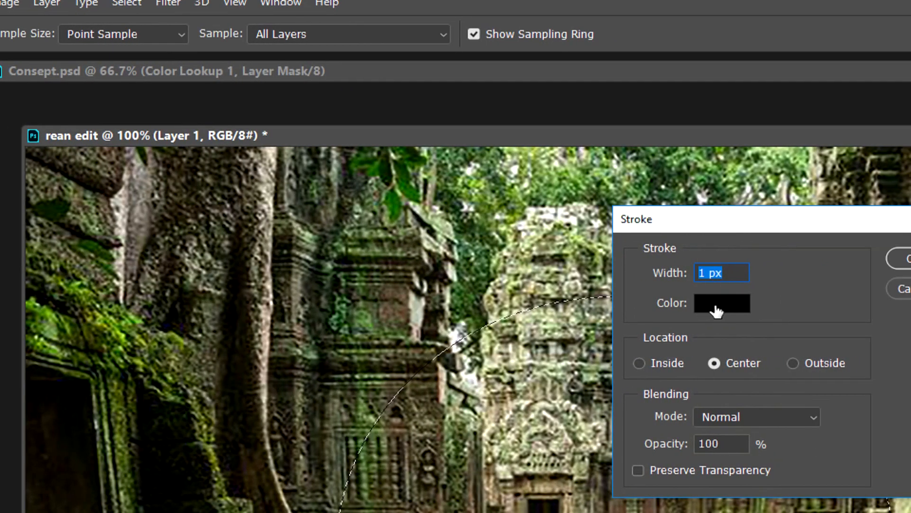
{"action": "left_click", "coordinate": [726, 306]}
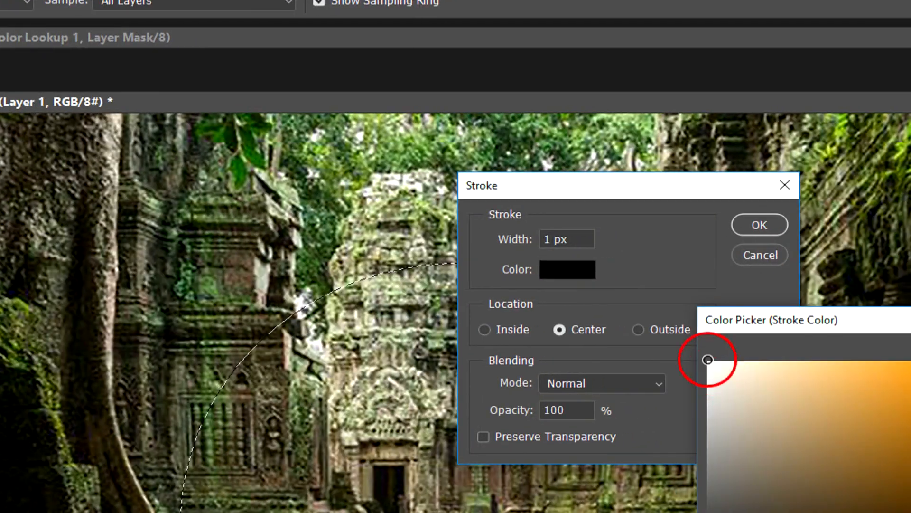
{"action": "left_click", "coordinate": [707, 359]}
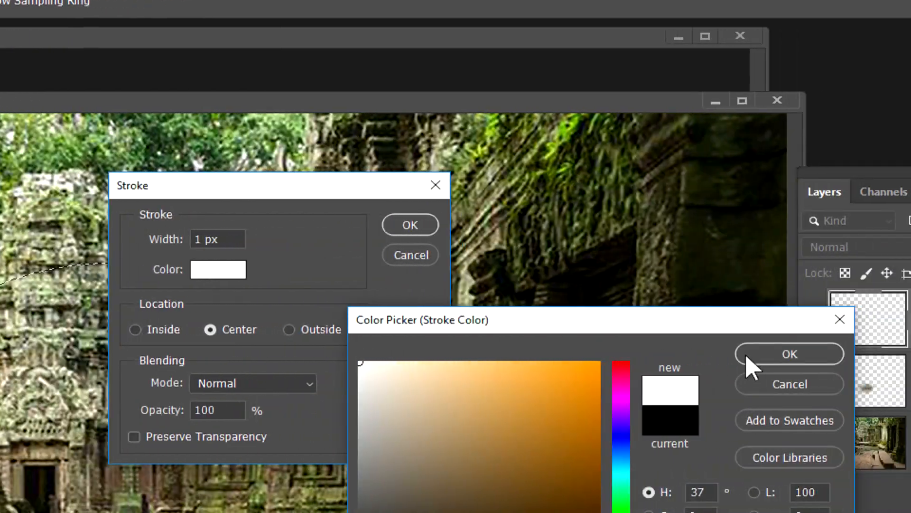
{"action": "left_click", "coordinate": [789, 355]}
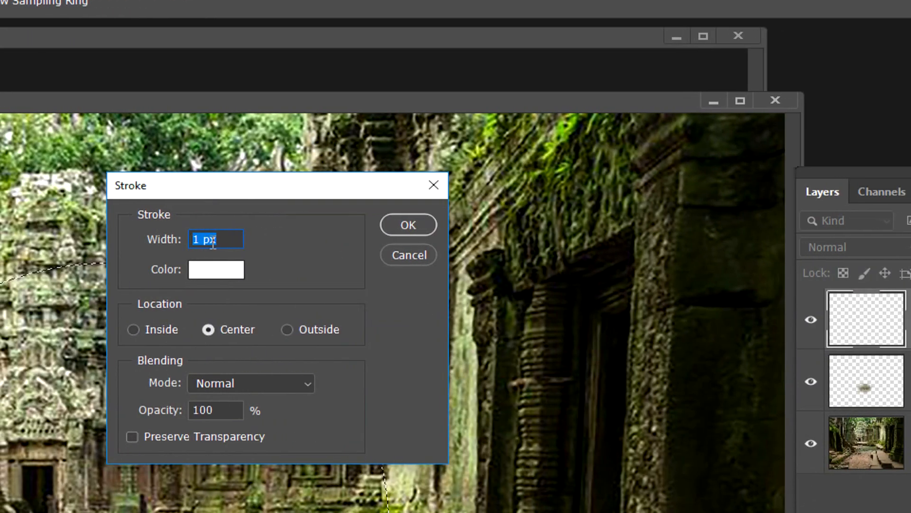
{"action": "double_click", "coordinate": [181, 239]}
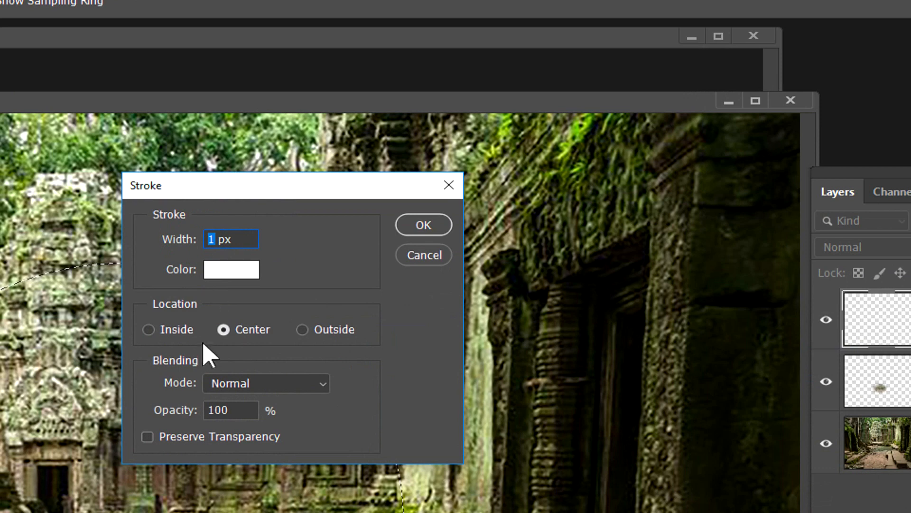
{"action": "left_click", "coordinate": [223, 329]}
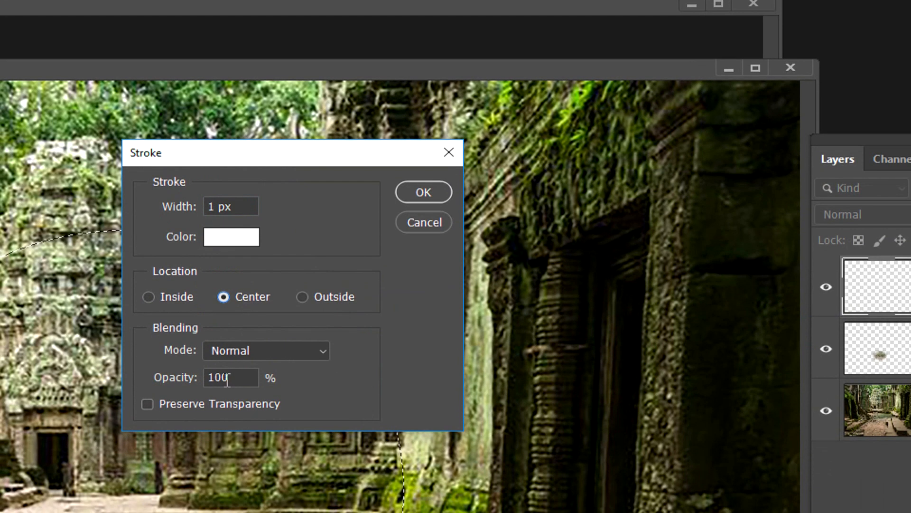
{"action": "left_click_drag", "start_coordinate": [232, 412], "coordinate": [164, 415]}
{"action": "left_click", "coordinate": [441, 196]}
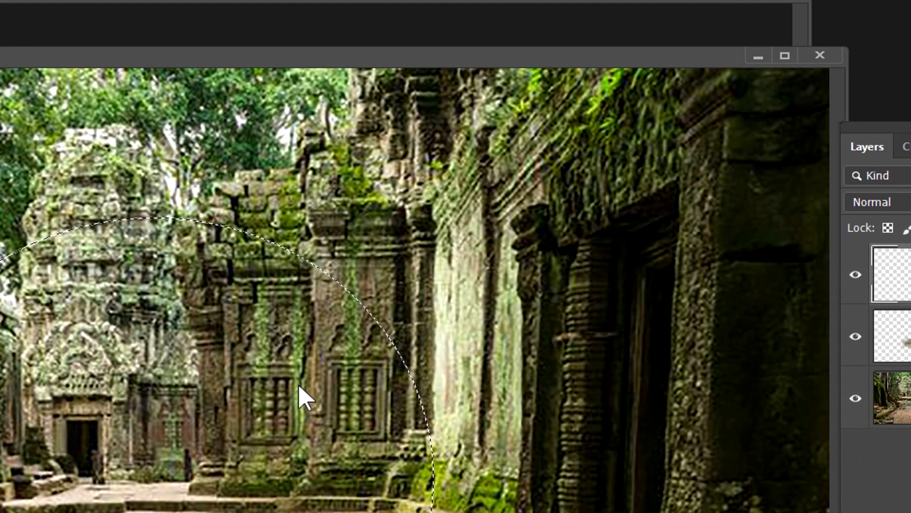
{"action": "left_click", "coordinate": [219, 305]}
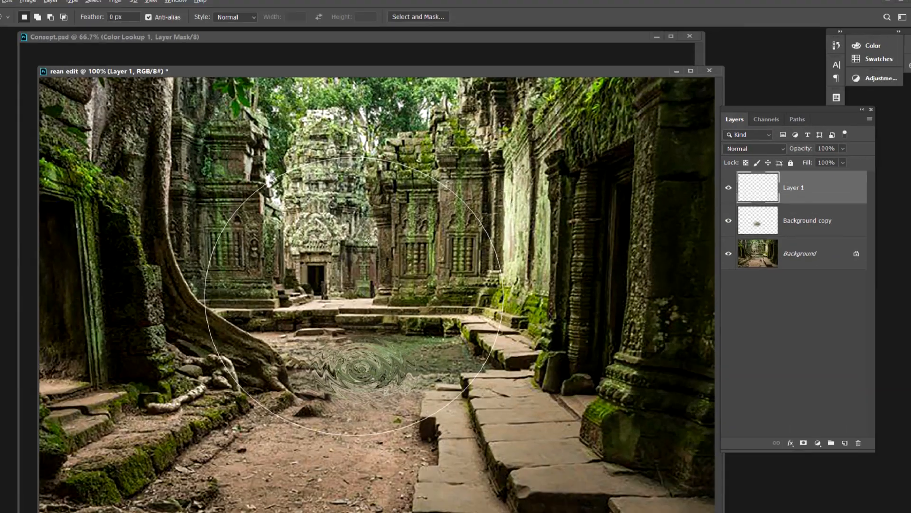
Add an Outer Glow layer style to the white circle and set its colour to pure red (H 0, S 100, B 100).
{"action": "key", "text": "v"}
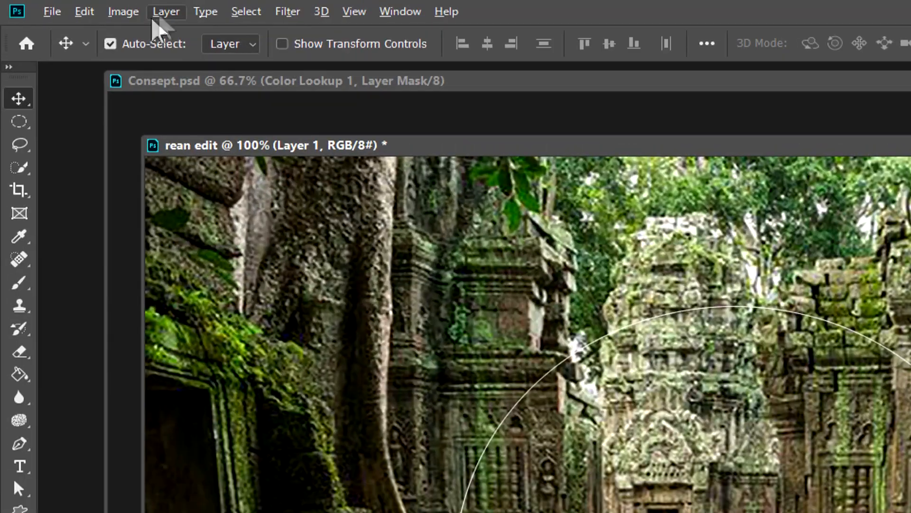
{"action": "left_click", "coordinate": [80, 6]}
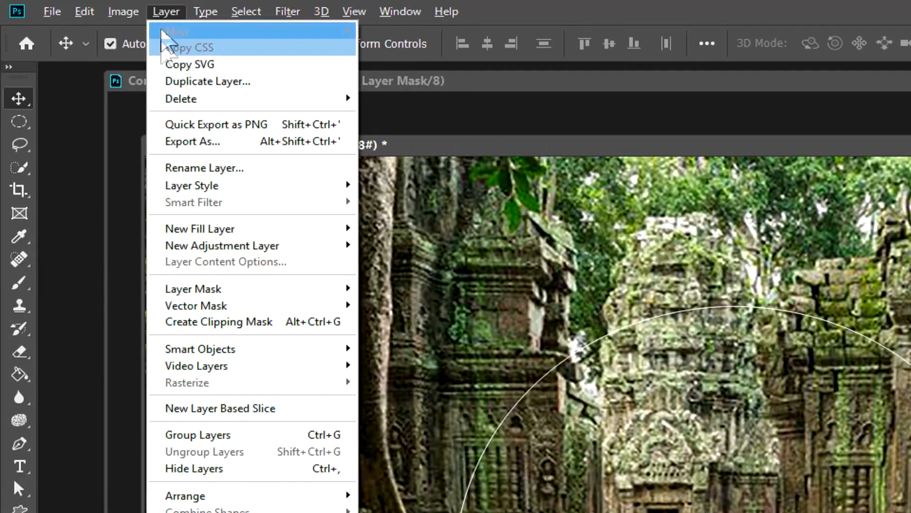
{"action": "left_click", "coordinate": [195, 184]}
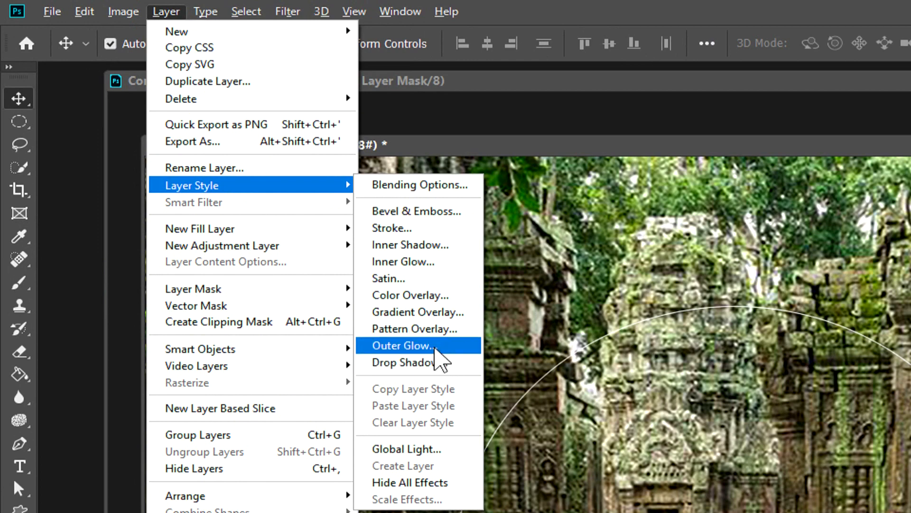
{"action": "left_click", "coordinate": [434, 348]}
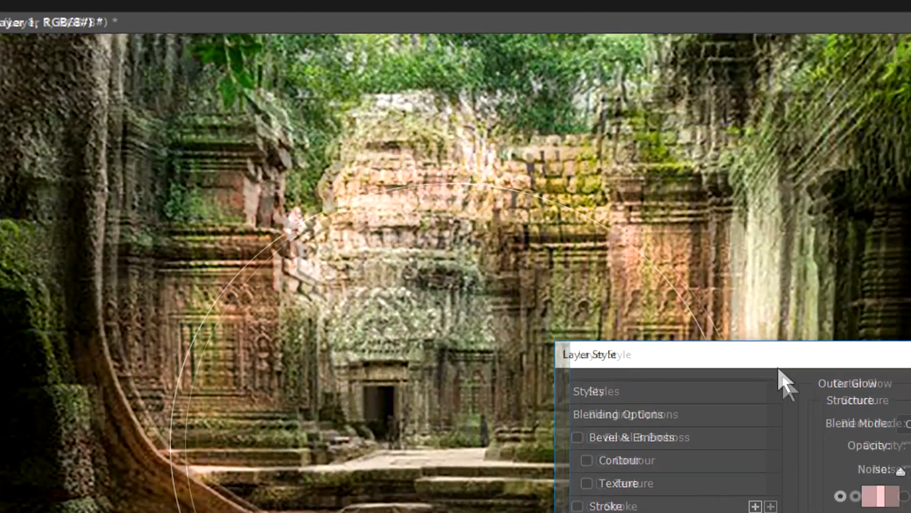
{"action": "left_click_drag", "start_coordinate": [725, 358], "coordinate": [505, 259]}
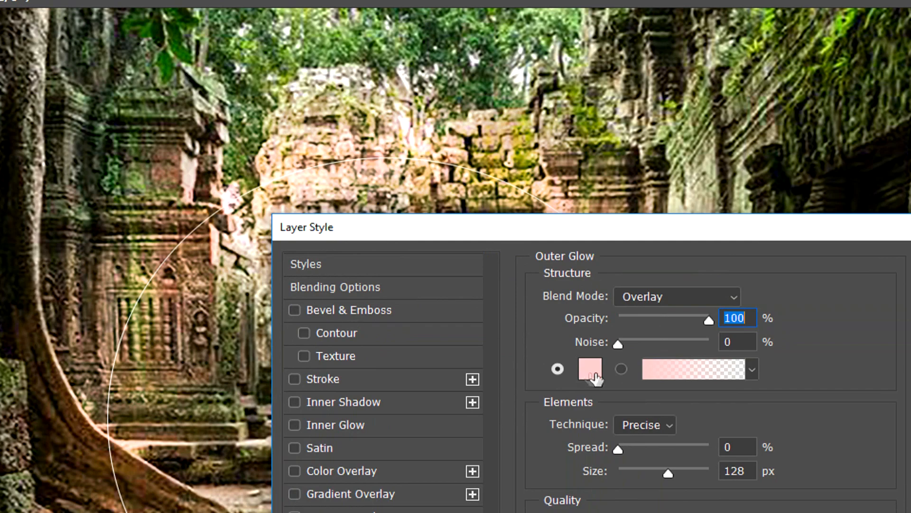
{"action": "left_click", "coordinate": [595, 378]}
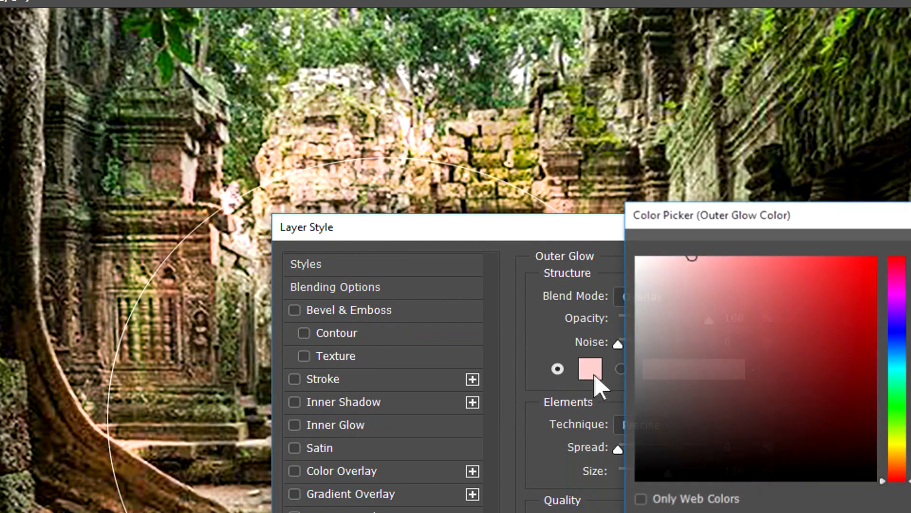
{"action": "left_click", "coordinate": [876, 256]}
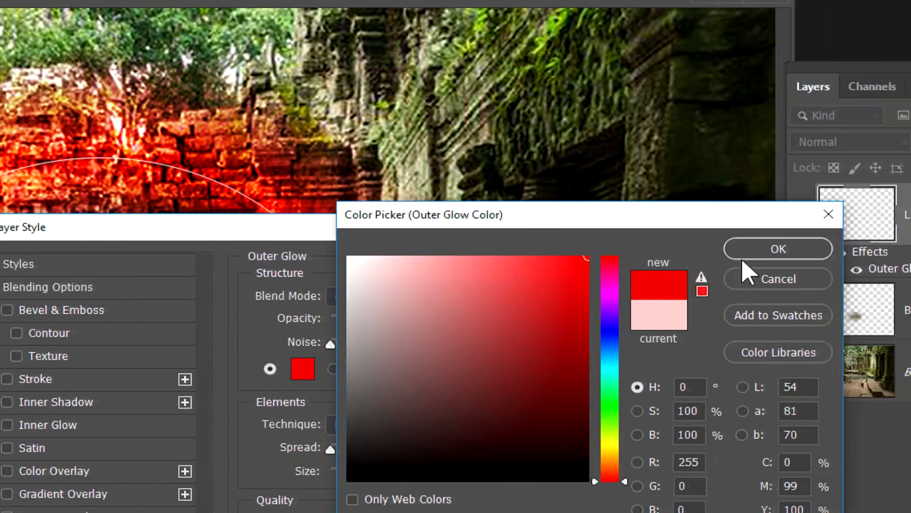
{"action": "left_click", "coordinate": [880, 248]}
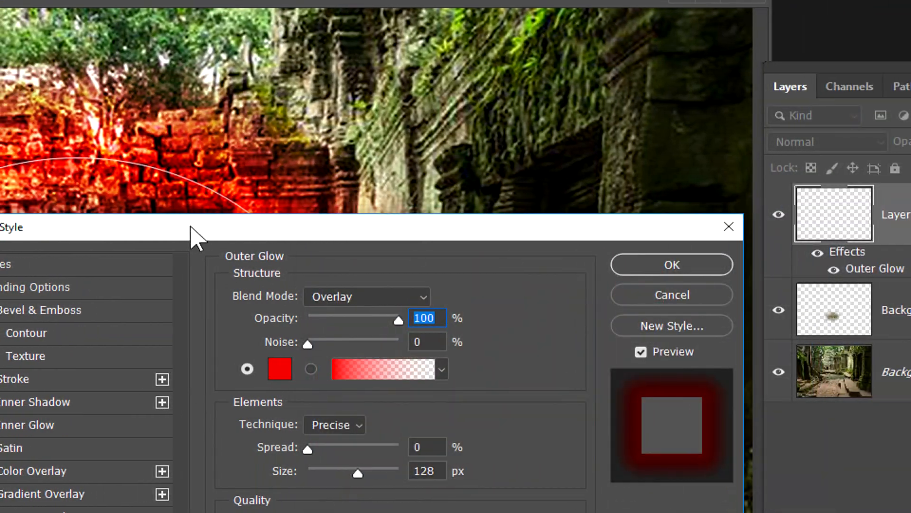
Try the Normal blend mode for the outer glow and set it back to Overlay.
{"action": "left_click_drag", "start_coordinate": [191, 227], "coordinate": [419, 218]}
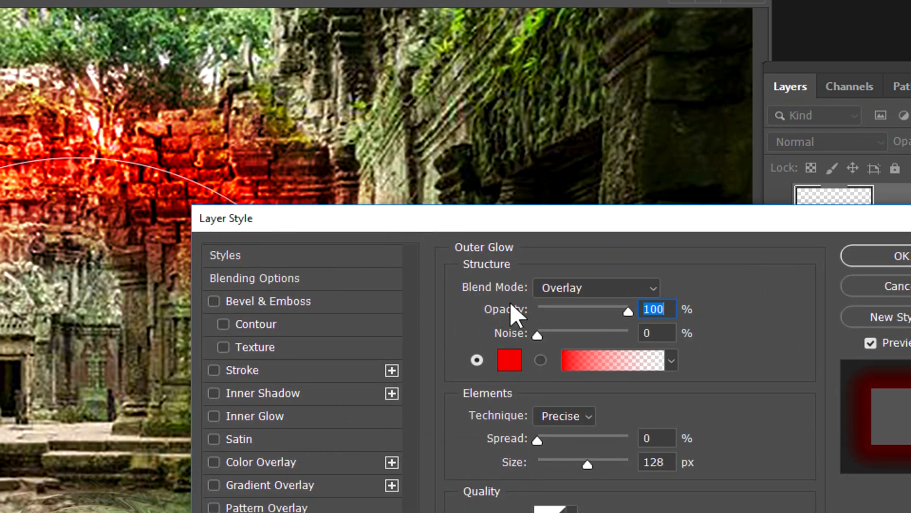
{"action": "left_click", "coordinate": [553, 288]}
{"action": "left_click", "coordinate": [568, 306]}
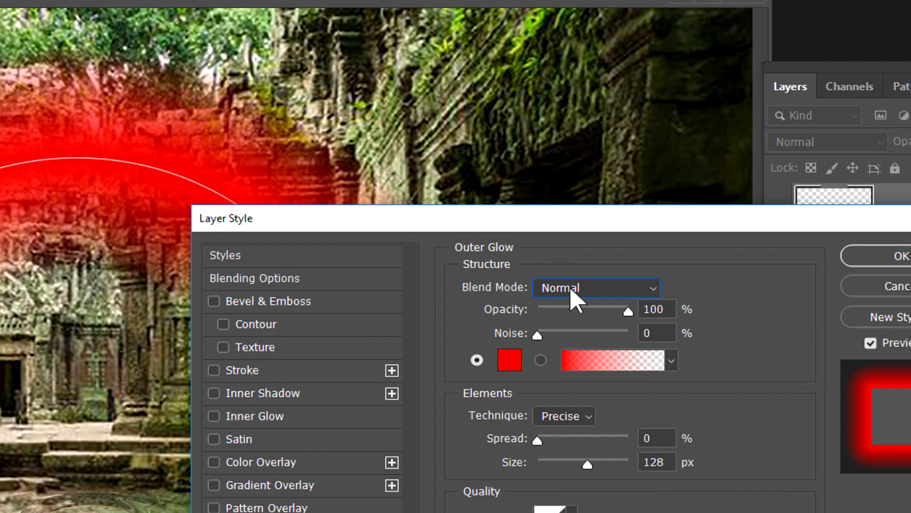
{"action": "left_click", "coordinate": [573, 295]}
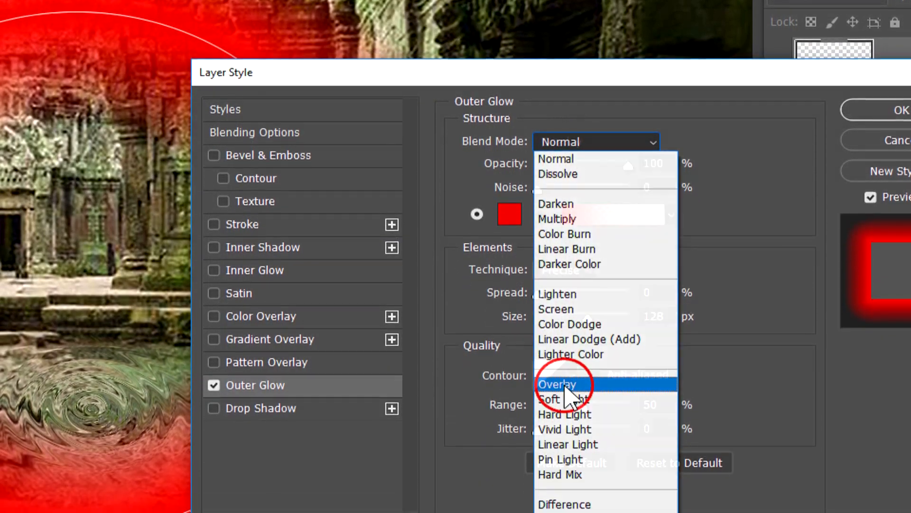
{"action": "left_click", "coordinate": [567, 381]}
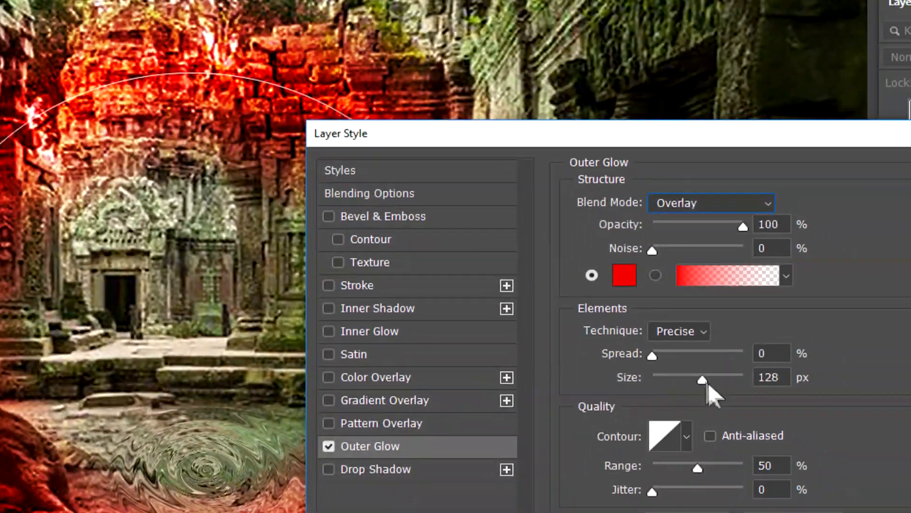
Set the outer glow's size to 250 px.
{"action": "left_click_drag", "start_coordinate": [775, 406], "coordinate": [762, 409]}
{"action": "mouse_move", "coordinate": [692, 385]}
{"action": "left_mouse_down"}
{"action": "mouse_move", "coordinate": [660, 391]}
{"action": "mouse_move", "coordinate": [771, 382]}
{"action": "mouse_move", "coordinate": [723, 381]}
{"action": "left_mouse_up"}
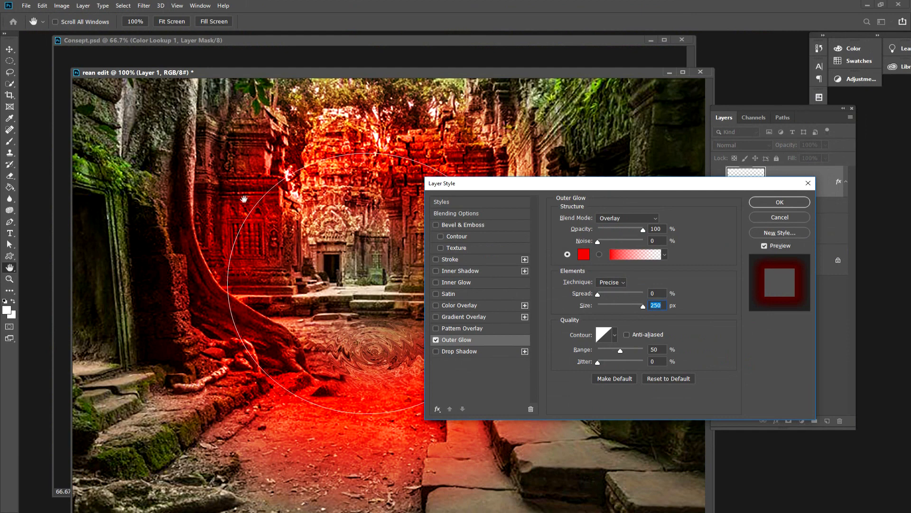
Apply the outer glow settings and duplicate the glowing circle's layer.
{"action": "left_click", "coordinate": [771, 203]}
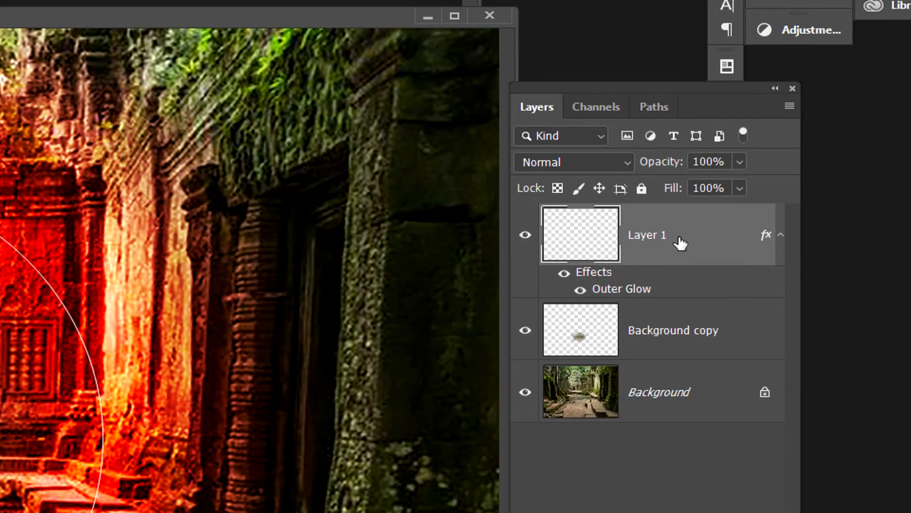
{"action": "left_click_drag", "start_coordinate": [706, 257], "coordinate": [743, 512]}
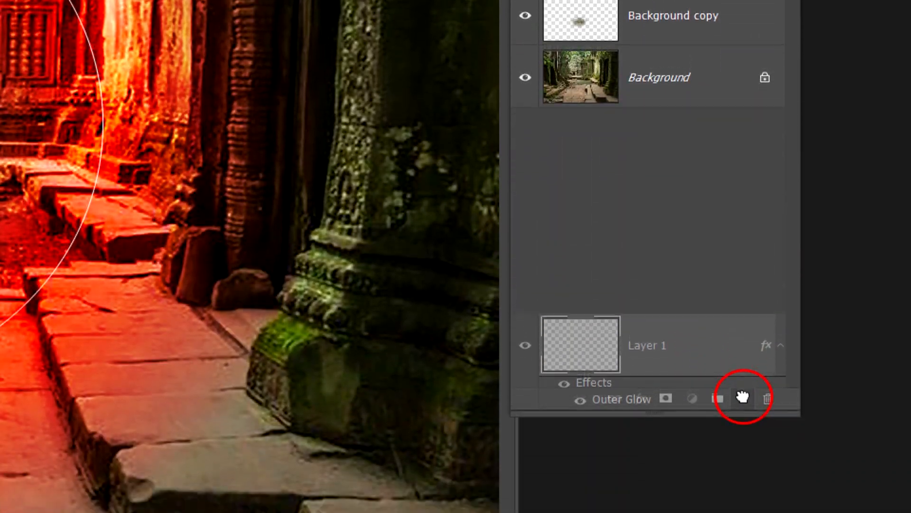
{"action": "left_click_drag", "start_coordinate": [743, 398], "coordinate": [743, 398]}
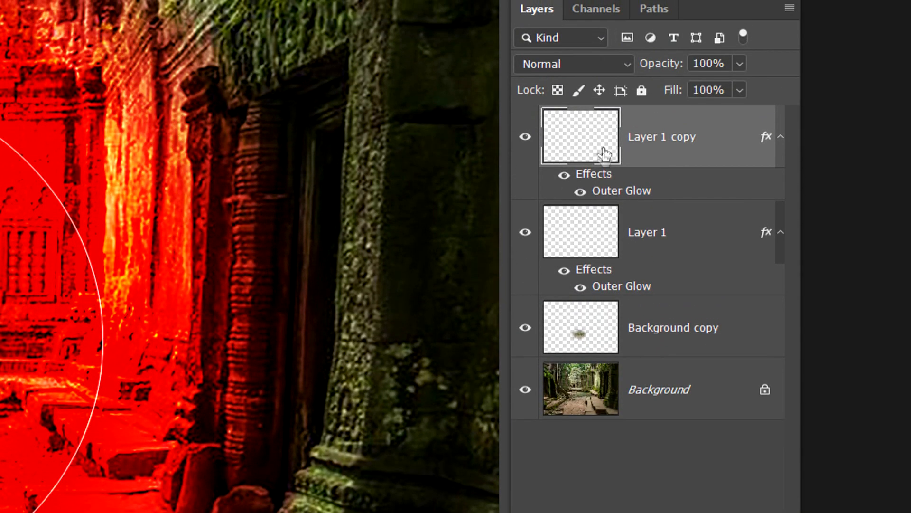
Set the duplicated circle's outer glow to Normal blend mode and reduce its size to 40 px.
{"action": "left_click", "coordinate": [635, 192]}
{"action": "double_click", "coordinate": [533, 188]}
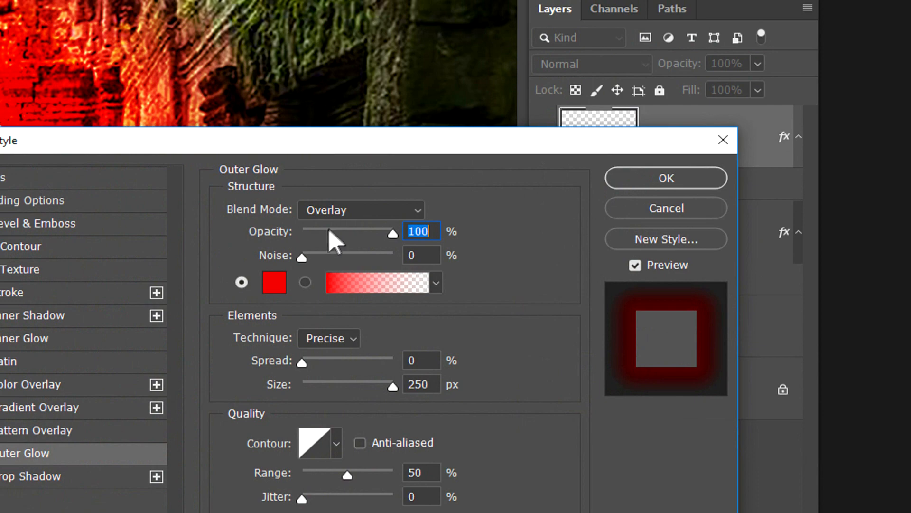
{"action": "left_click", "coordinate": [381, 211]}
{"action": "left_click", "coordinate": [347, 227]}
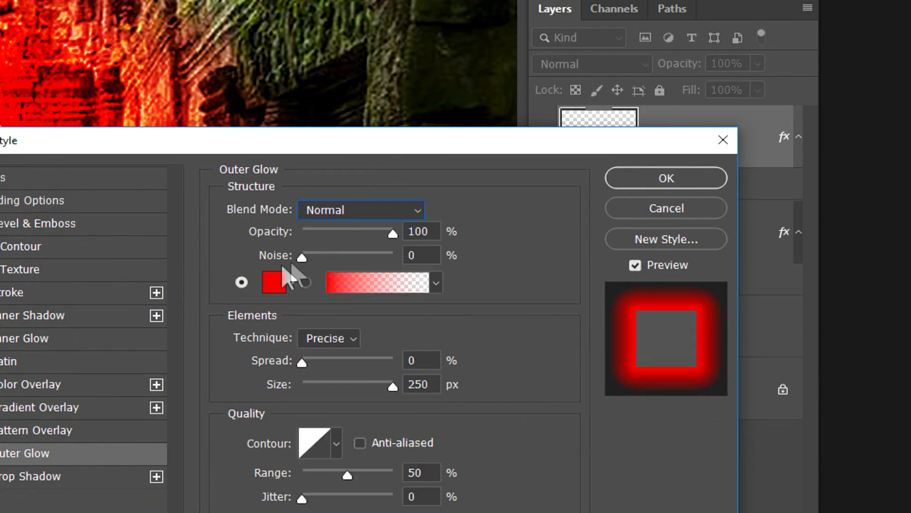
{"action": "left_click_drag", "start_coordinate": [393, 386], "coordinate": [328, 380]}
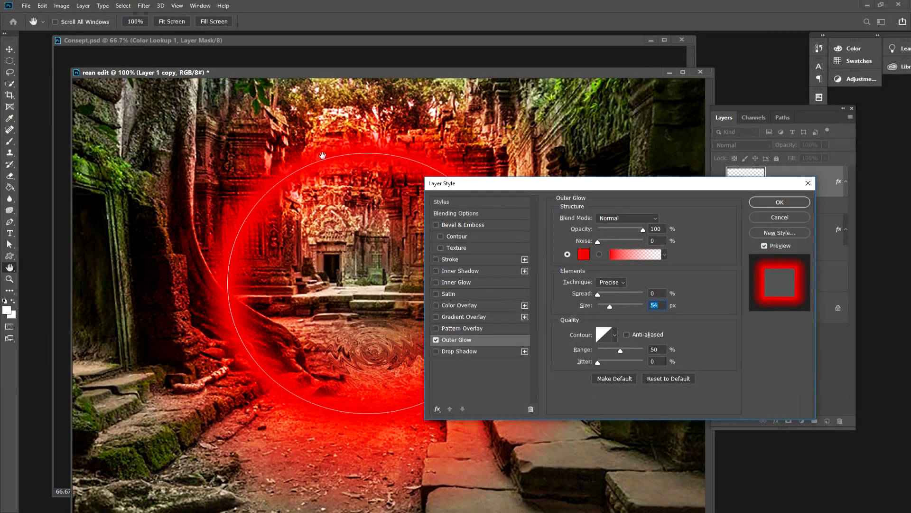
{"action": "left_click_drag", "start_coordinate": [608, 305], "coordinate": [608, 304]}
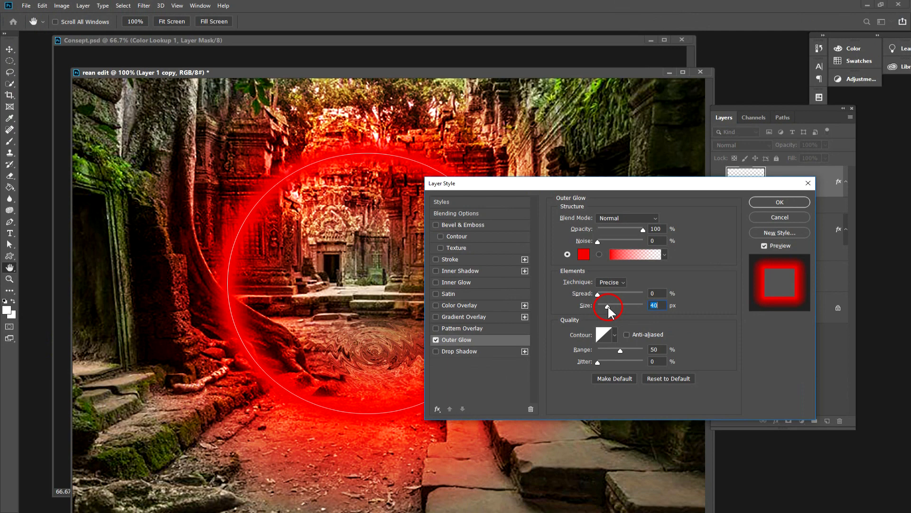
Try the Dissolve blend mode for the duplicate's outer glow, set the size to 62 px and return the mode to Normal.
{"action": "left_click", "coordinate": [623, 218]}
{"action": "left_click", "coordinate": [617, 234]}
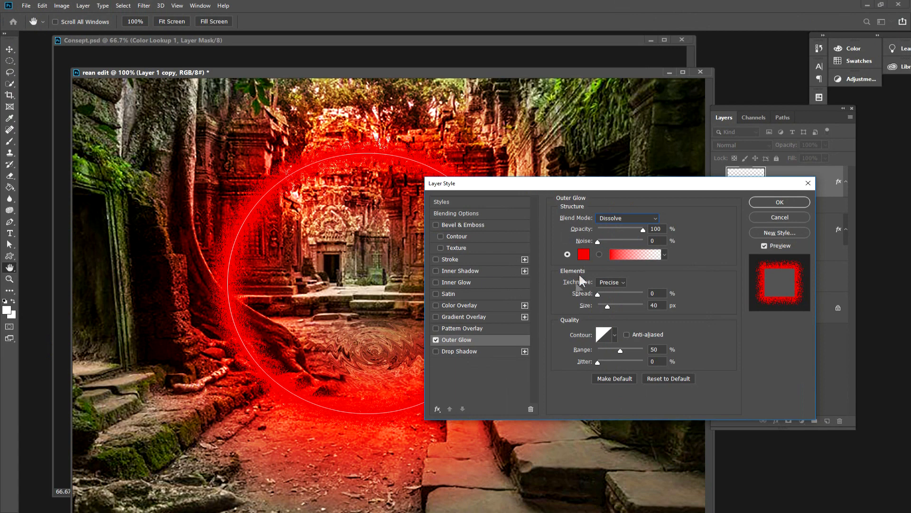
{"action": "mouse_move", "coordinate": [607, 307]}
{"action": "left_mouse_down"}
{"action": "mouse_move", "coordinate": [621, 307]}
{"action": "mouse_move", "coordinate": [612, 306]}
{"action": "left_mouse_up"}
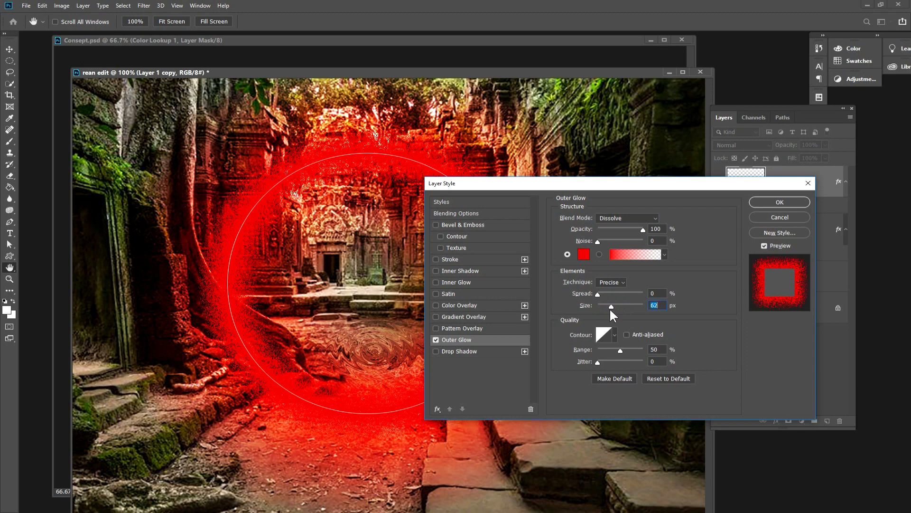
{"action": "left_click", "coordinate": [605, 217]}
{"action": "left_click", "coordinate": [609, 226]}
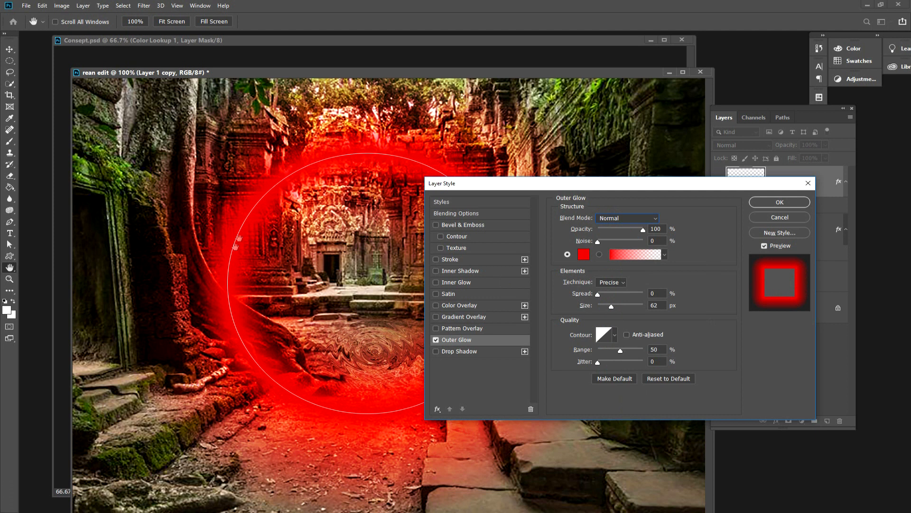
Add a Satin effect to the duplicated circle and set its colour to very pale pink (fddddd).
{"action": "left_click", "coordinate": [454, 295]}
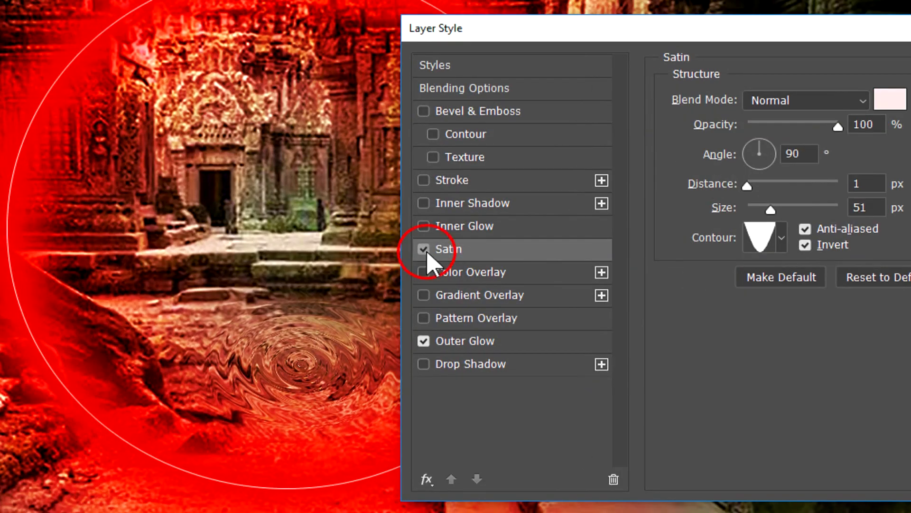
{"action": "left_click", "coordinate": [436, 293]}
{"action": "left_click", "coordinate": [424, 250]}
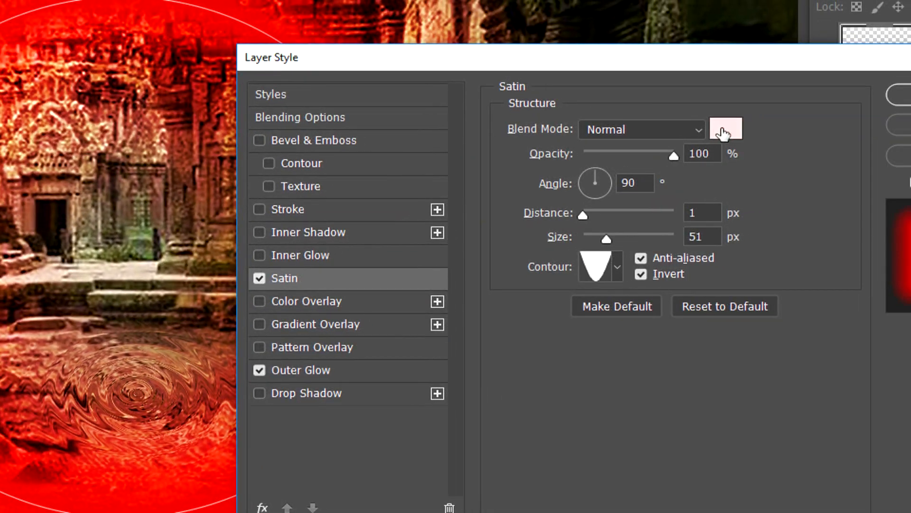
{"action": "left_click", "coordinate": [741, 130]}
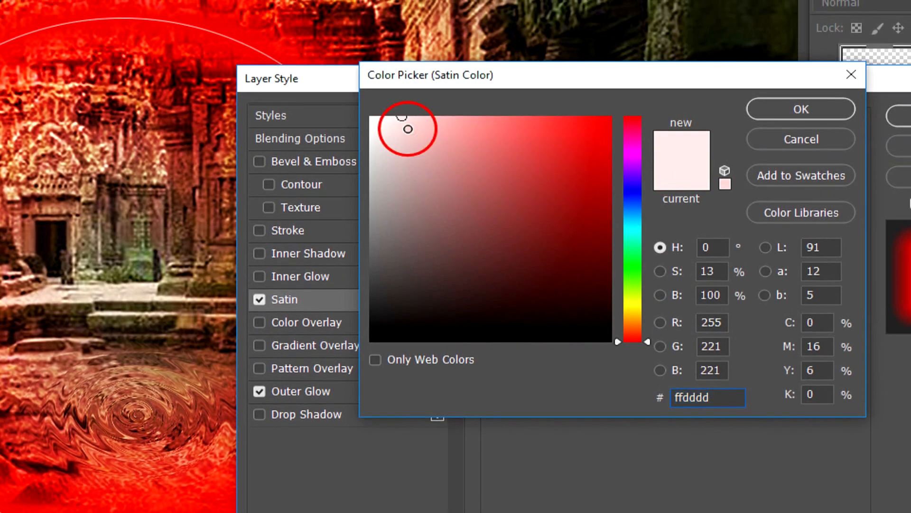
{"action": "left_click", "coordinate": [402, 118]}
{"action": "left_click", "coordinate": [801, 108]}
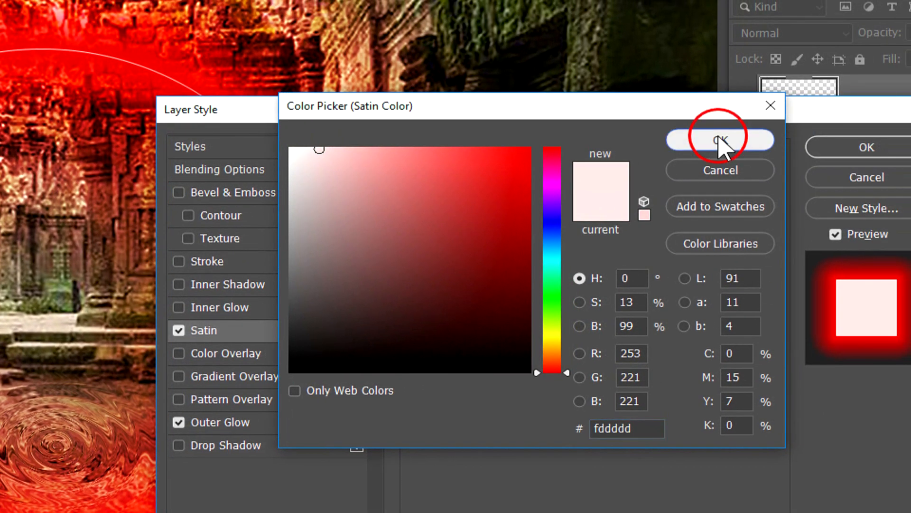
Try the Lighten, Overlay and Soft Light blend modes for the Satin effect.
{"action": "left_click", "coordinate": [550, 182]}
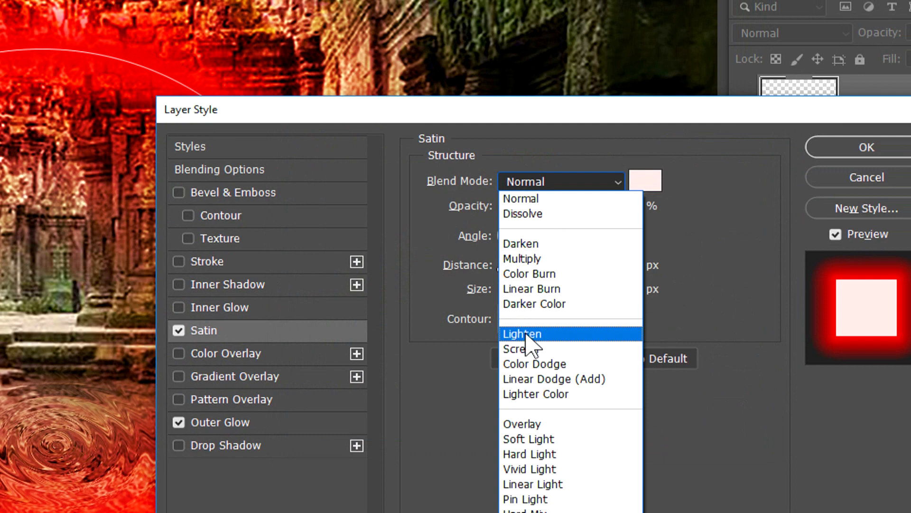
{"action": "left_click", "coordinate": [526, 336]}
{"action": "left_click", "coordinate": [546, 183]}
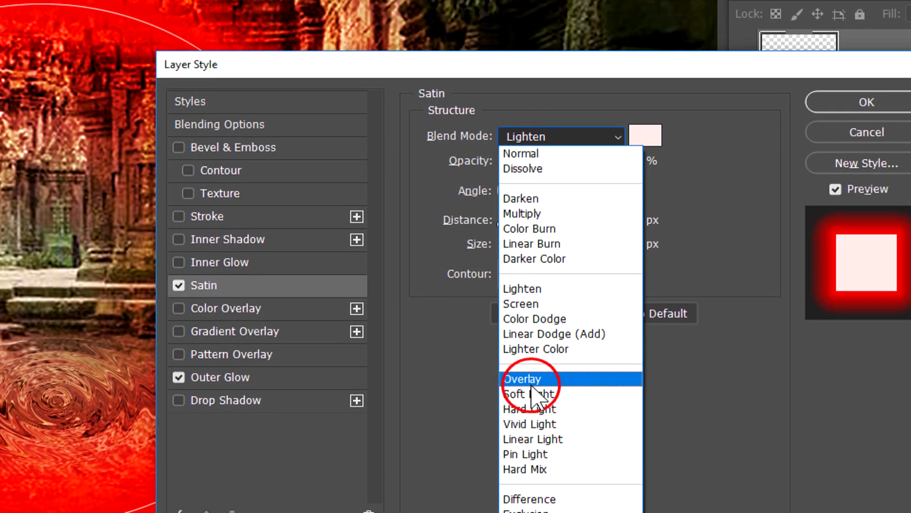
{"action": "left_click", "coordinate": [531, 385]}
{"action": "left_click", "coordinate": [527, 138]}
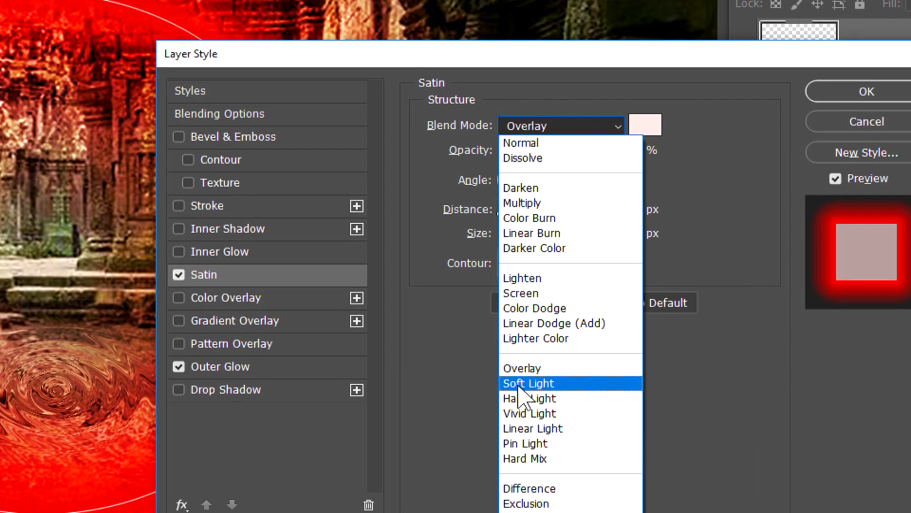
{"action": "left_click", "coordinate": [522, 392]}
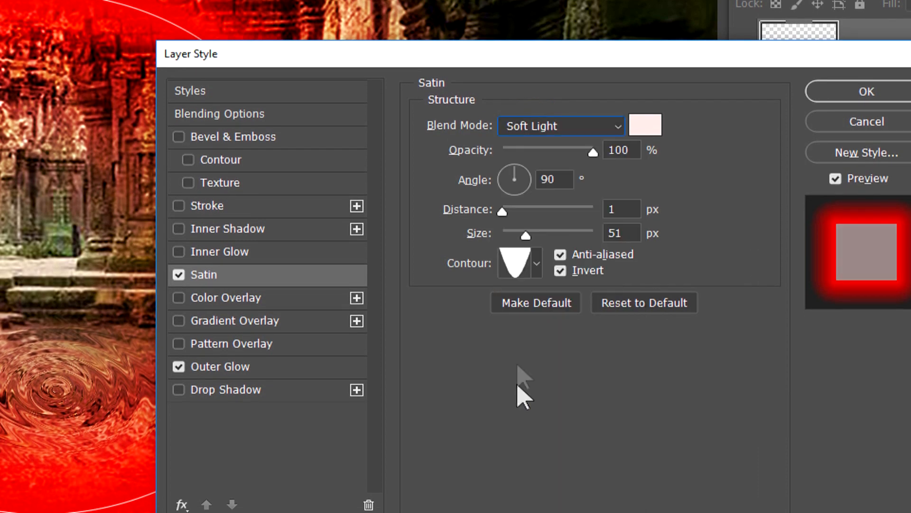
Change the Satin effect's colour to a bright red.
{"action": "left_click", "coordinate": [645, 125]}
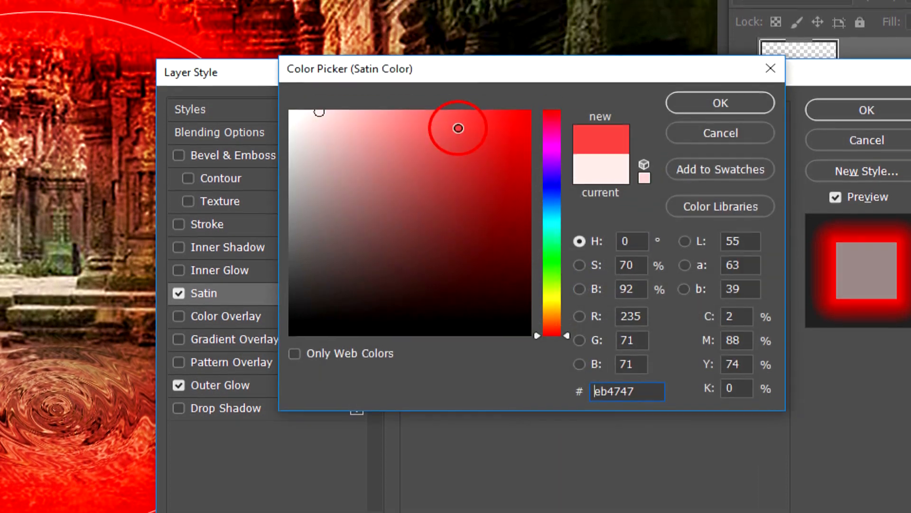
{"action": "left_click", "coordinate": [453, 97]}
{"action": "left_click", "coordinate": [452, 127]}
{"action": "left_click", "coordinate": [674, 120]}
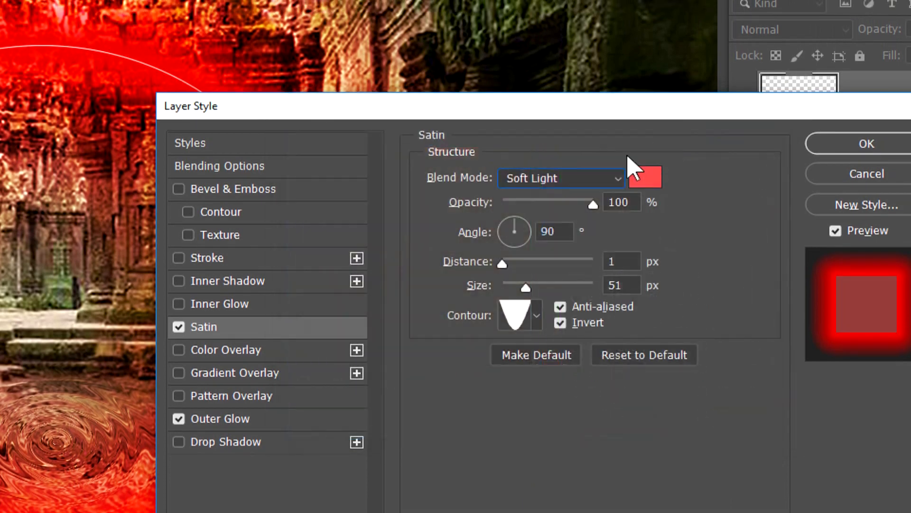
Try the Overlay, Normal, Soft Light, Hue and Saturation blend modes for the red Satin effect.
{"action": "left_click", "coordinate": [556, 183]}
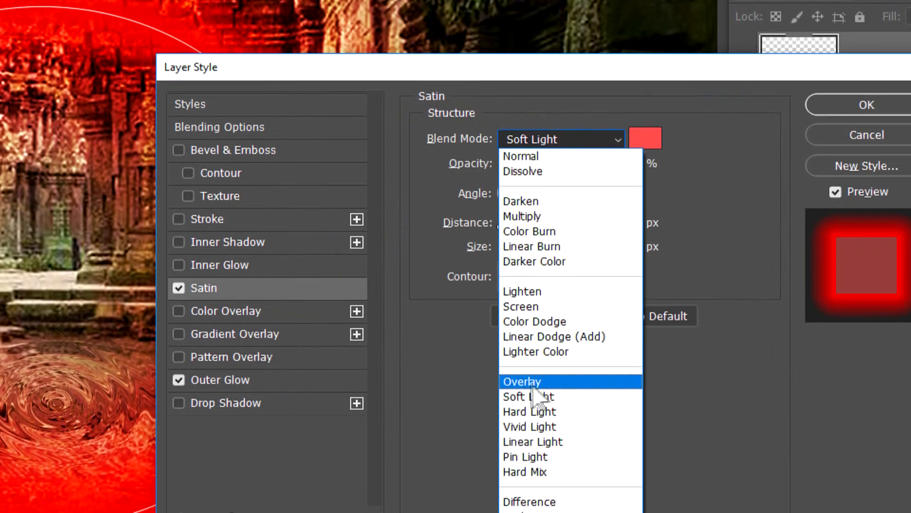
{"action": "left_click", "coordinate": [534, 382]}
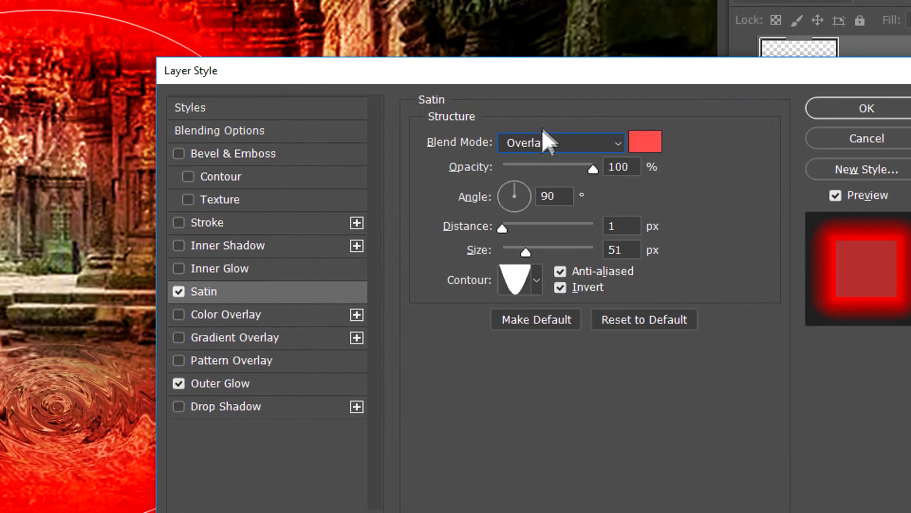
{"action": "left_click", "coordinate": [542, 139]}
{"action": "left_click", "coordinate": [540, 163]}
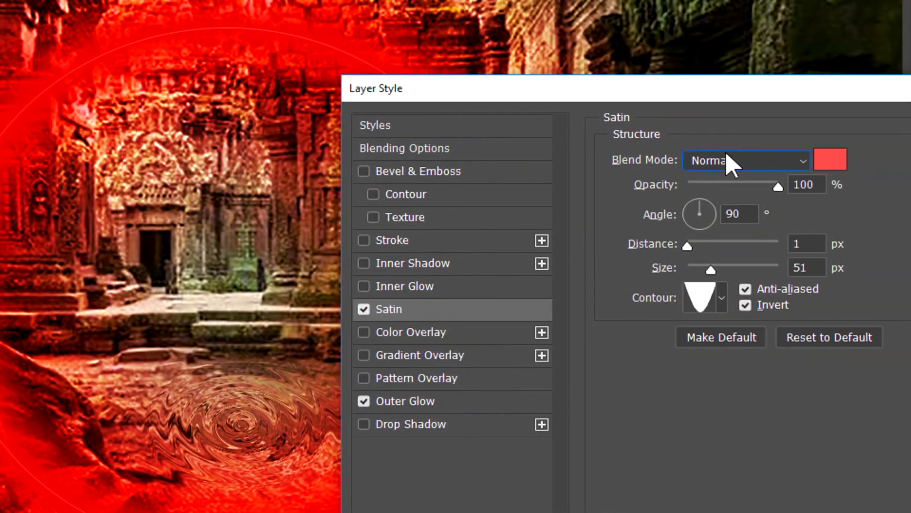
{"action": "left_click", "coordinate": [721, 157]}
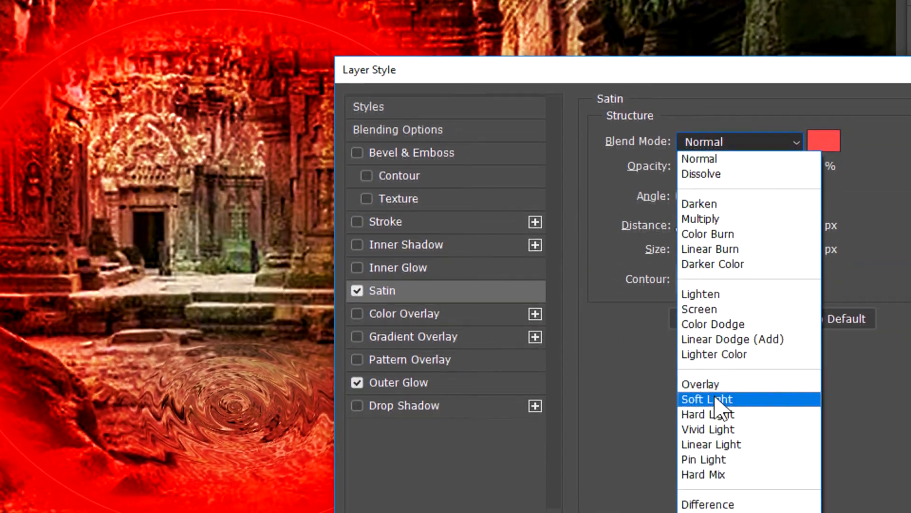
{"action": "left_click", "coordinate": [720, 418]}
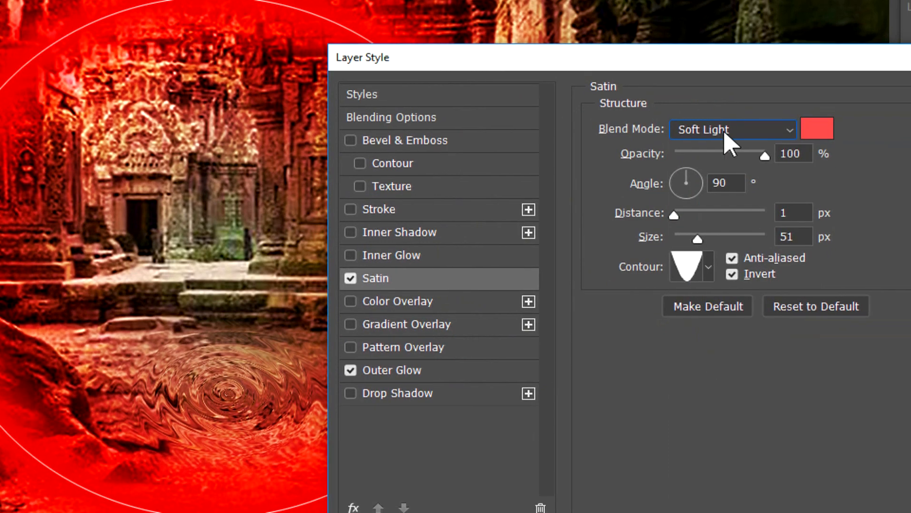
{"action": "left_click", "coordinate": [723, 131]}
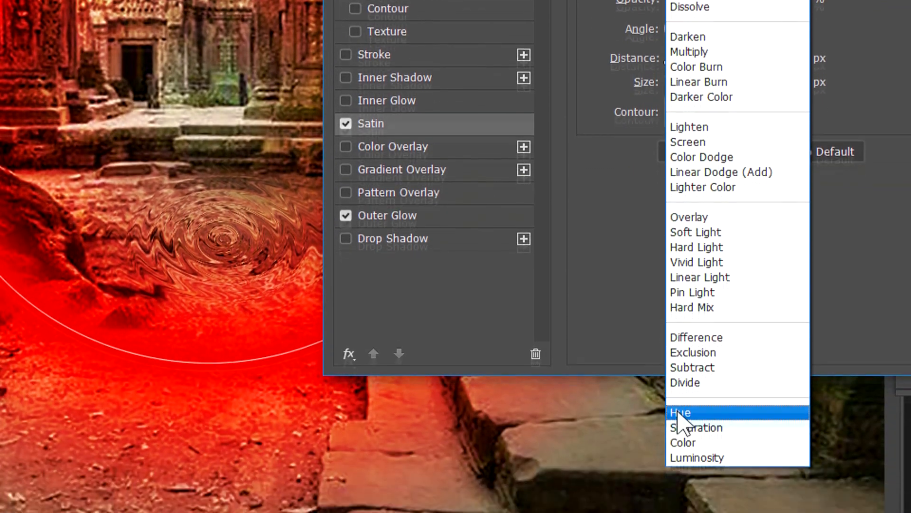
{"action": "left_click", "coordinate": [679, 412]}
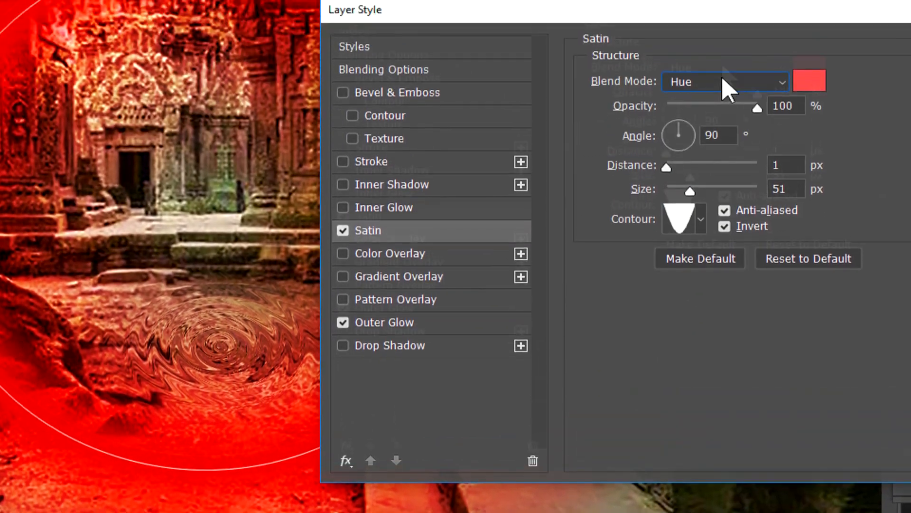
{"action": "left_click", "coordinate": [716, 130]}
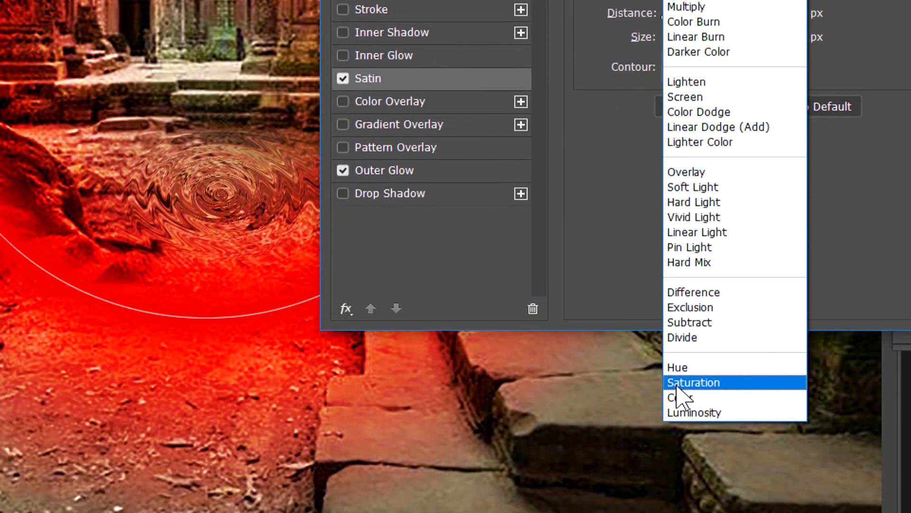
{"action": "left_click", "coordinate": [677, 415]}
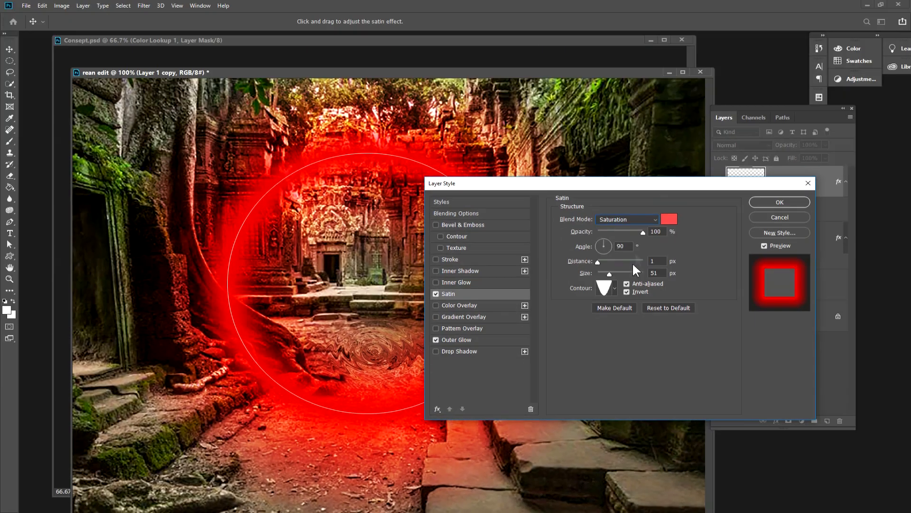
Set the Satin effect to Multiply with a light pinkish-red colour and apply the duplicated circle's layer style.
{"action": "left_click", "coordinate": [653, 221]}
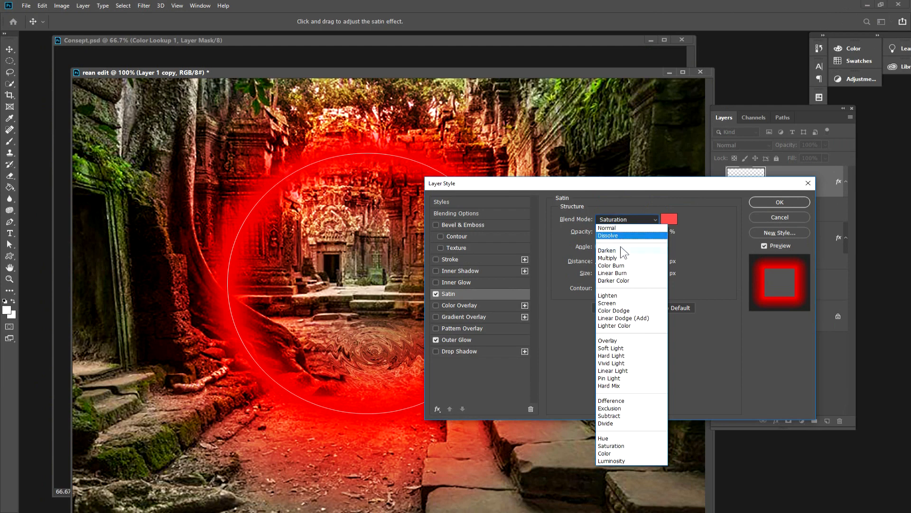
{"action": "left_click", "coordinate": [614, 259]}
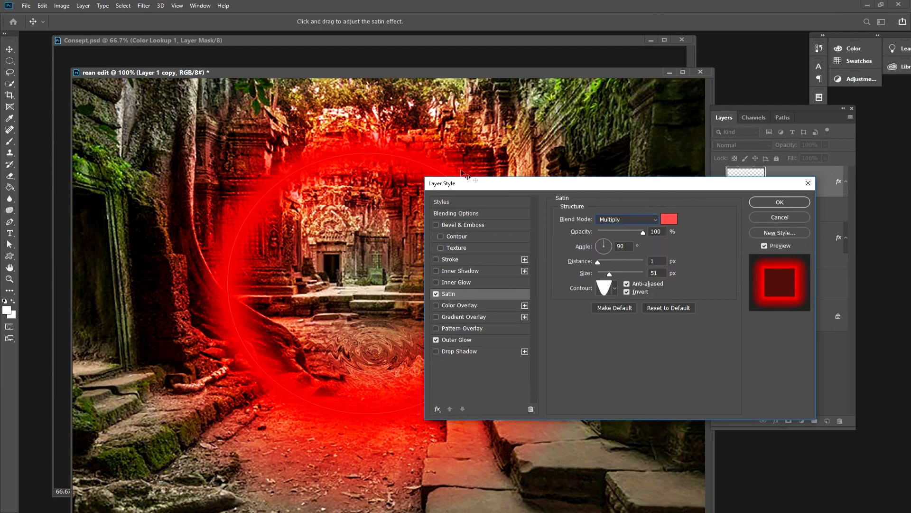
{"action": "left_click_drag", "start_coordinate": [482, 188], "coordinate": [501, 152]}
{"action": "left_click", "coordinate": [689, 183]}
{"action": "mouse_move", "coordinate": [546, 212]}
{"action": "left_mouse_down"}
{"action": "mouse_move", "coordinate": [533, 201]}
{"action": "mouse_move", "coordinate": [554, 202]}
{"action": "mouse_move", "coordinate": [557, 224]}
{"action": "mouse_move", "coordinate": [545, 203]}
{"action": "left_mouse_up"}
{"action": "left_click", "coordinate": [712, 198]}
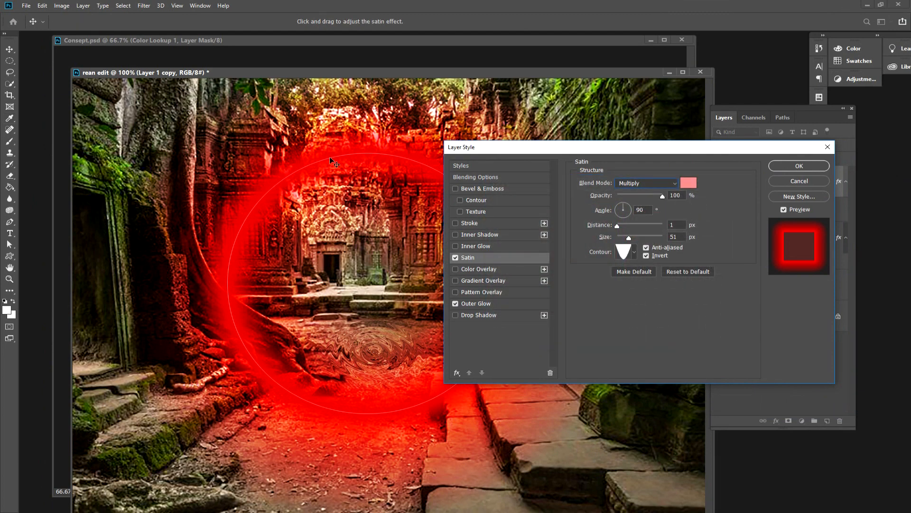
{"action": "mouse_move", "coordinate": [566, 145]}
{"action": "left_mouse_down"}
{"action": "mouse_move", "coordinate": [655, 142]}
{"action": "mouse_move", "coordinate": [548, 145]}
{"action": "left_mouse_up"}
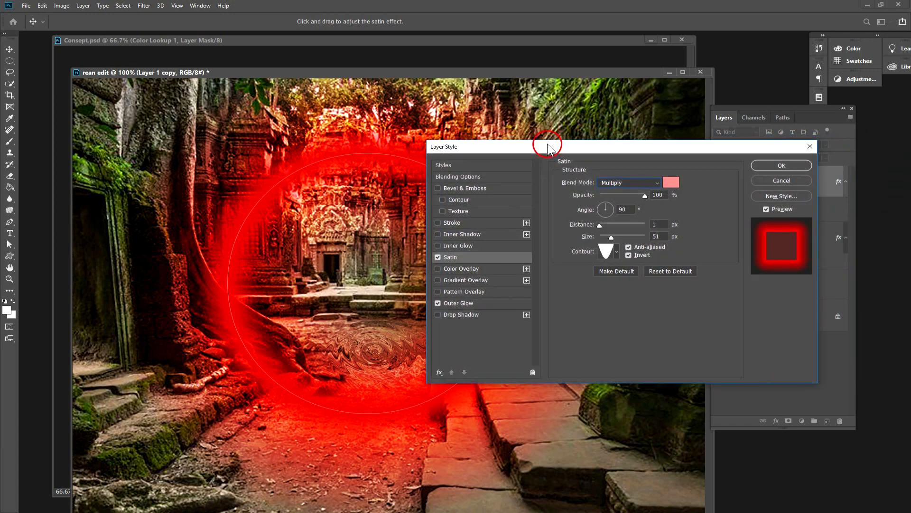
{"action": "left_click", "coordinate": [779, 167]}
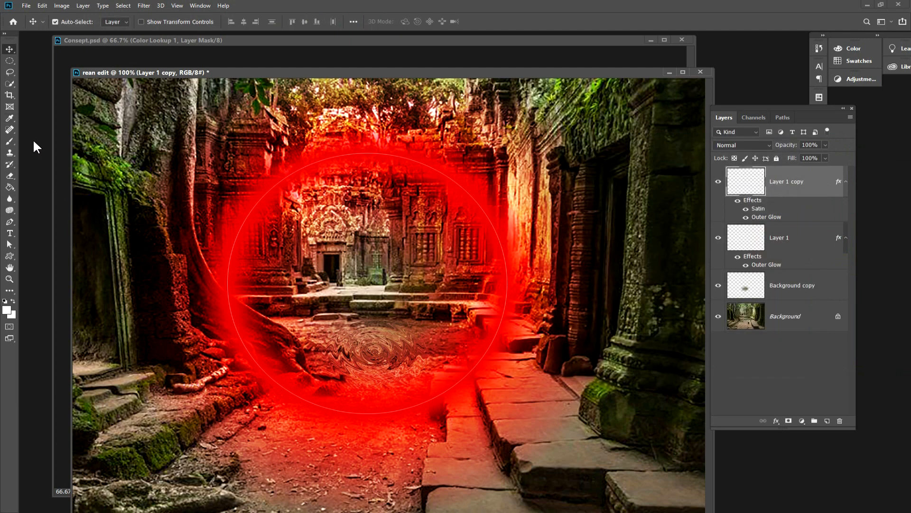
Open start_run_man_athlete_79982_3840x2400.jpg from the Music folder and reposition its document window.
{"action": "left_click", "coordinate": [27, 5]}
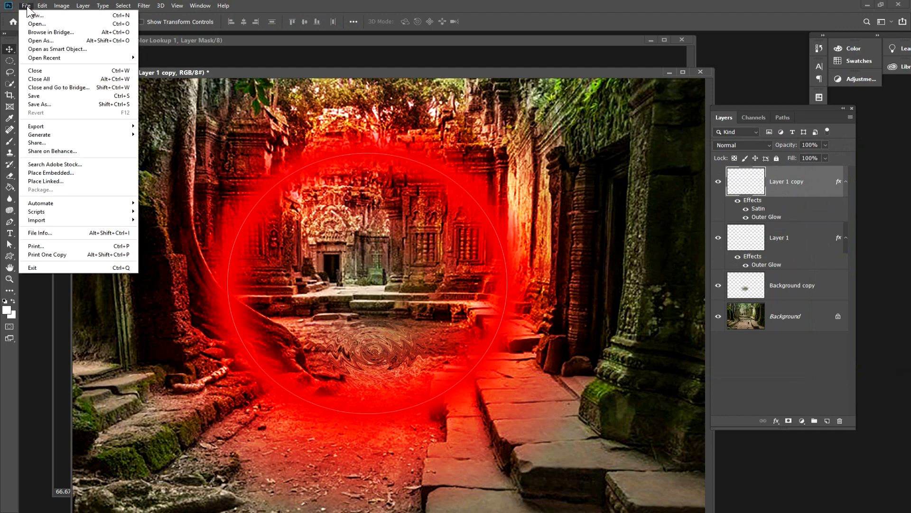
{"action": "left_click", "coordinate": [46, 25]}
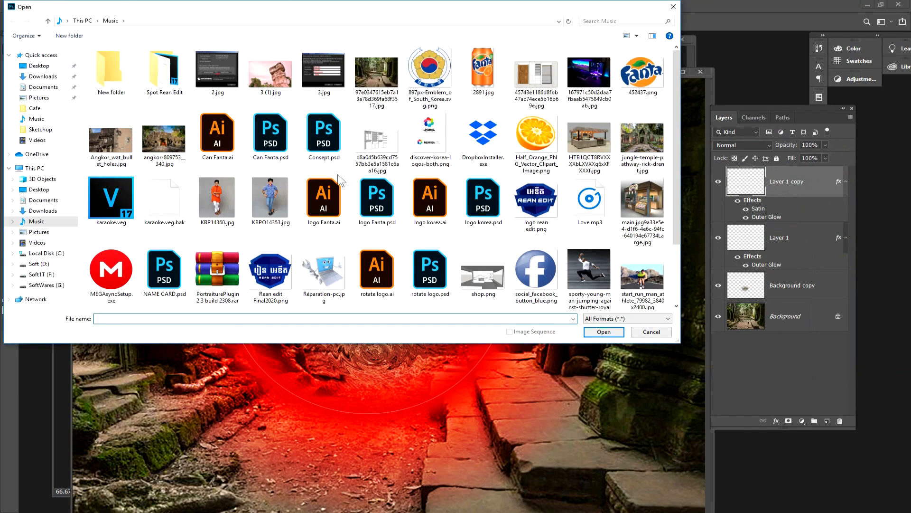
{"action": "left_click", "coordinate": [601, 142]}
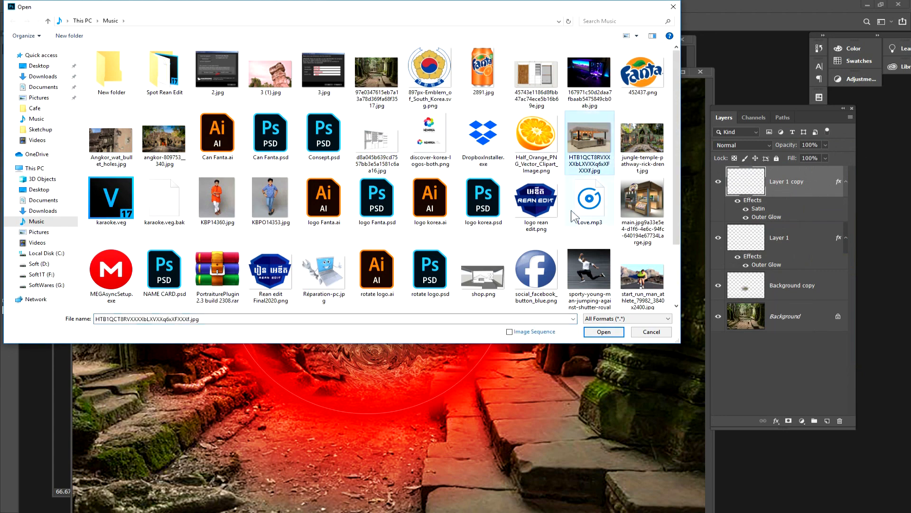
{"action": "left_click", "coordinate": [639, 284]}
{"action": "left_click", "coordinate": [603, 331]}
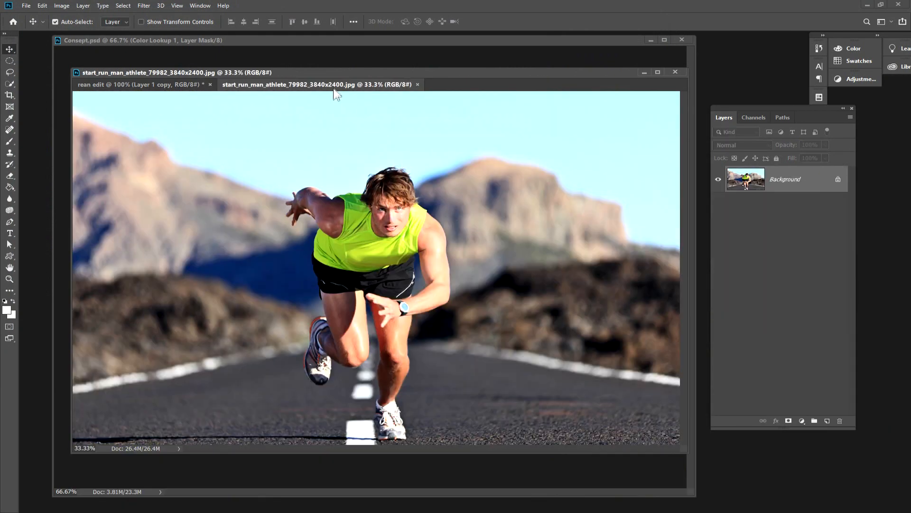
{"action": "left_click_drag", "start_coordinate": [334, 89], "coordinate": [162, 95]}
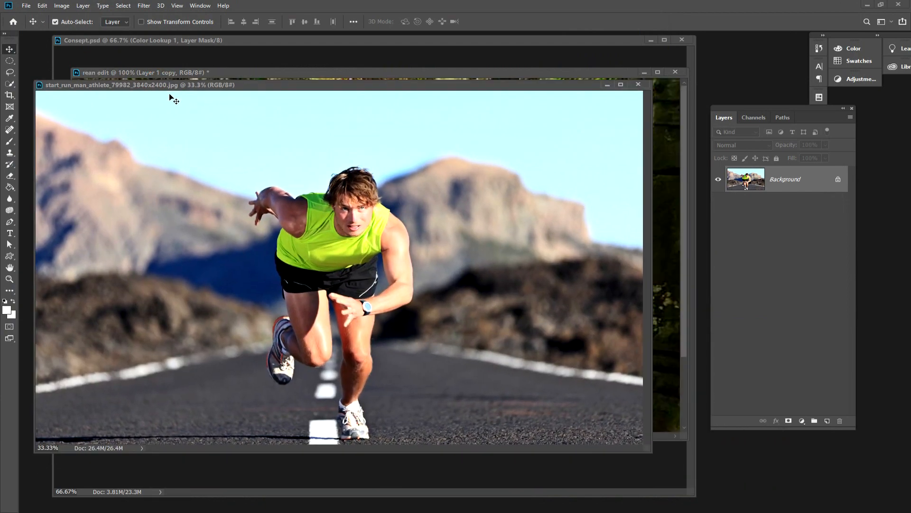
Duplicate the runner image as "edit", close the original image and reposition the copy's window.
{"action": "right_click", "coordinate": [284, 85]}
{"action": "left_click", "coordinate": [311, 89]}
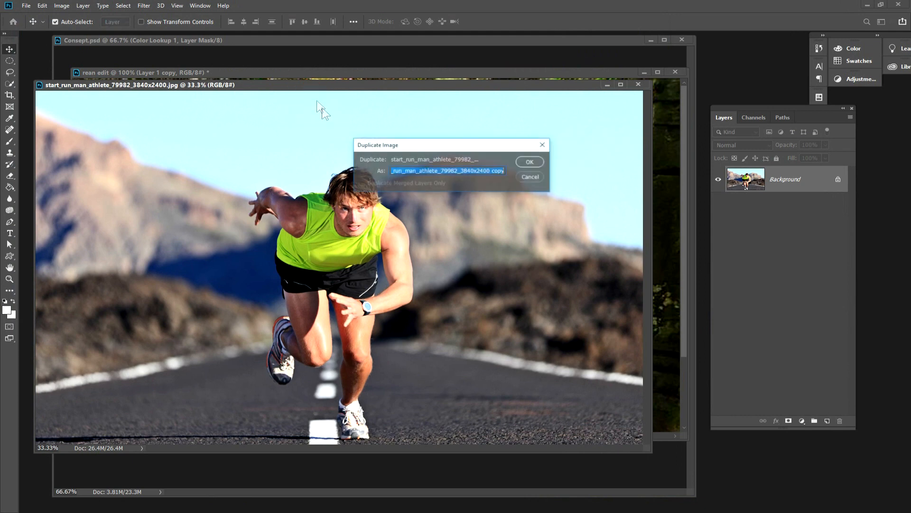
{"action": "type", "text": "edit"}
{"action": "key", "text": "Return"}
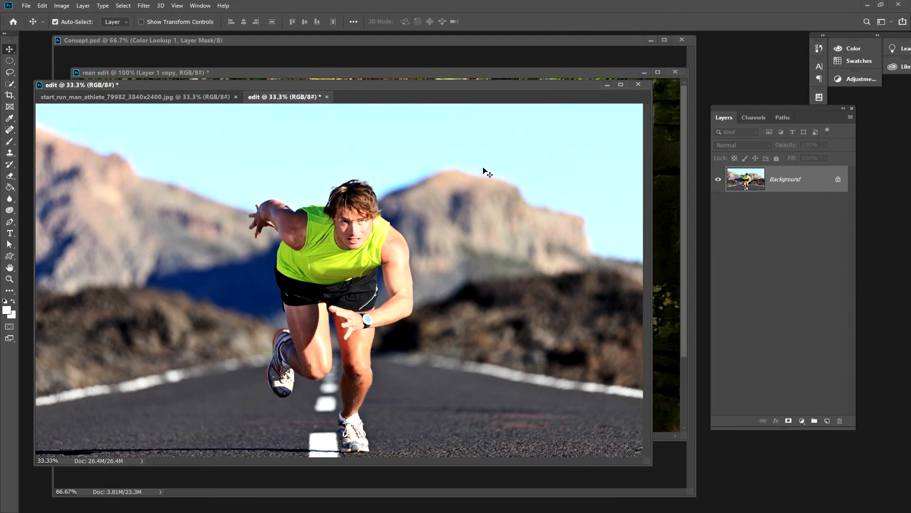
{"action": "left_click", "coordinate": [236, 96]}
{"action": "left_click_drag", "start_coordinate": [191, 87], "coordinate": [189, 70]}
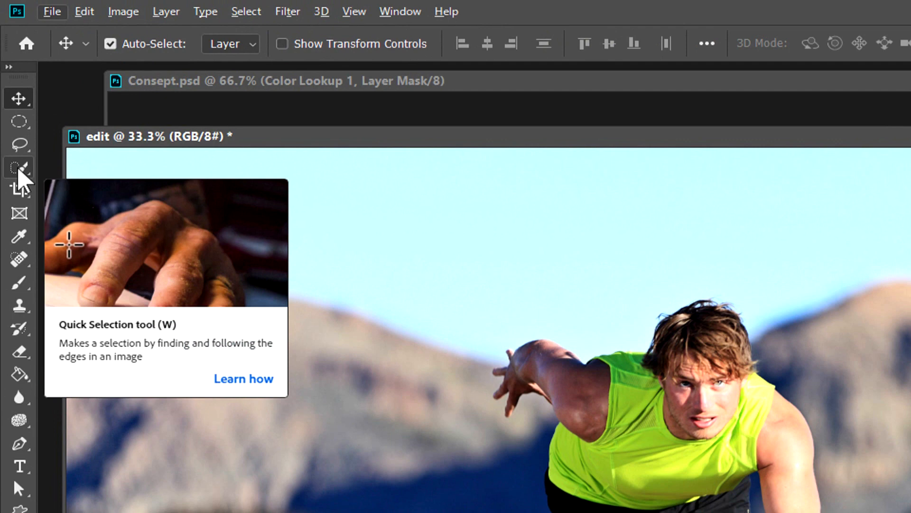
Select the runner's head and front arm using the Quick Selection tool with a 38 px brush.
{"action": "left_click", "coordinate": [9, 85]}
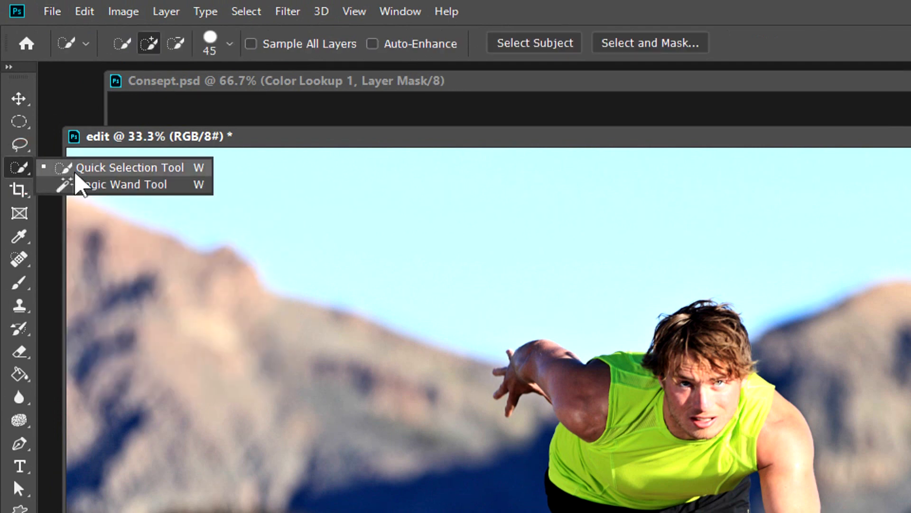
{"action": "left_click", "coordinate": [108, 168]}
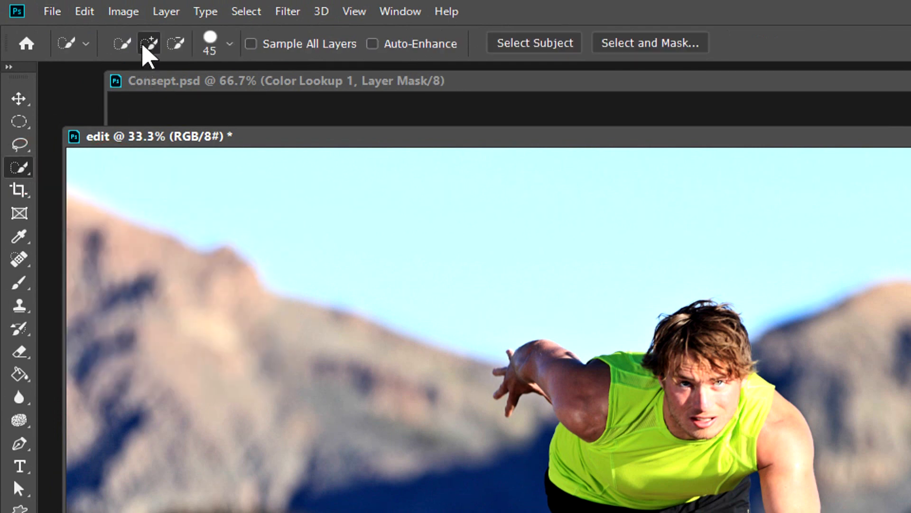
{"action": "left_click", "coordinate": [230, 45]}
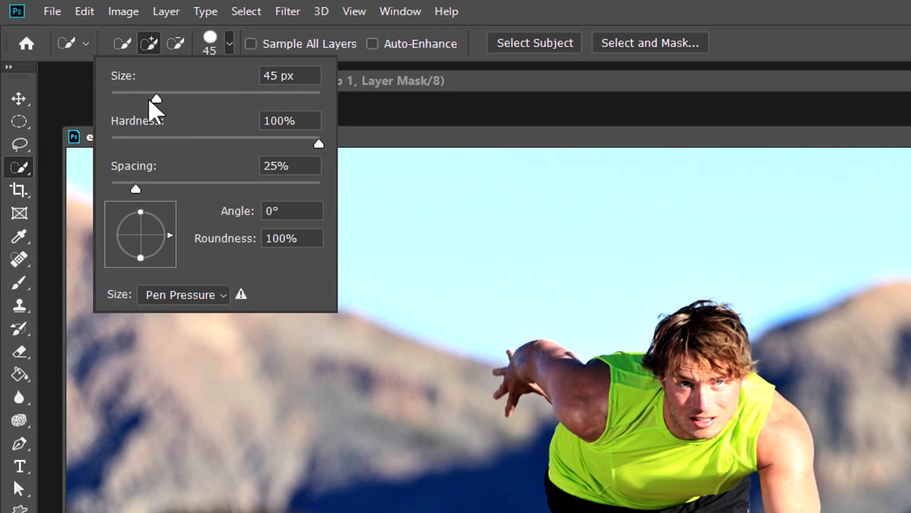
{"action": "left_click_drag", "start_coordinate": [156, 99], "coordinate": [149, 98]}
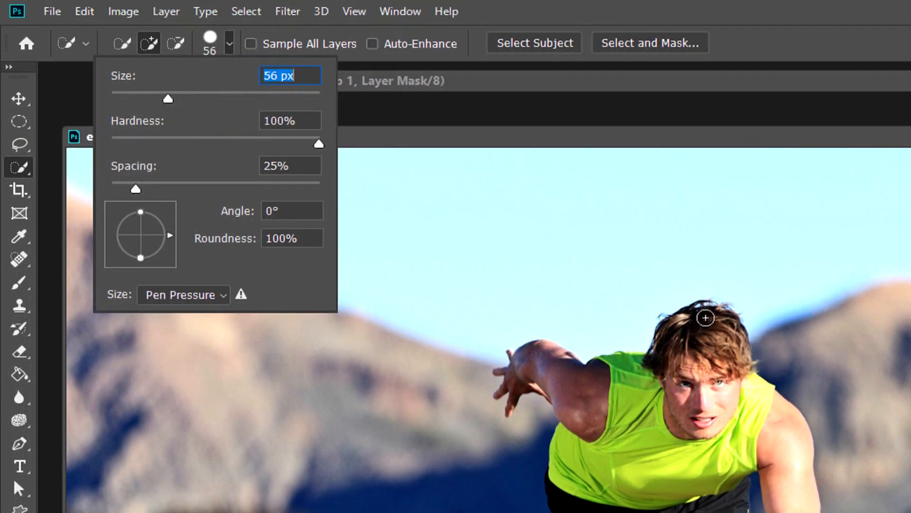
{"action": "mouse_move", "coordinate": [706, 317]}
{"action": "left_mouse_down"}
{"action": "mouse_move", "coordinate": [717, 328]}
{"action": "mouse_move", "coordinate": [702, 336]}
{"action": "mouse_move", "coordinate": [674, 394]}
{"action": "mouse_move", "coordinate": [775, 427]}
{"action": "left_mouse_up"}
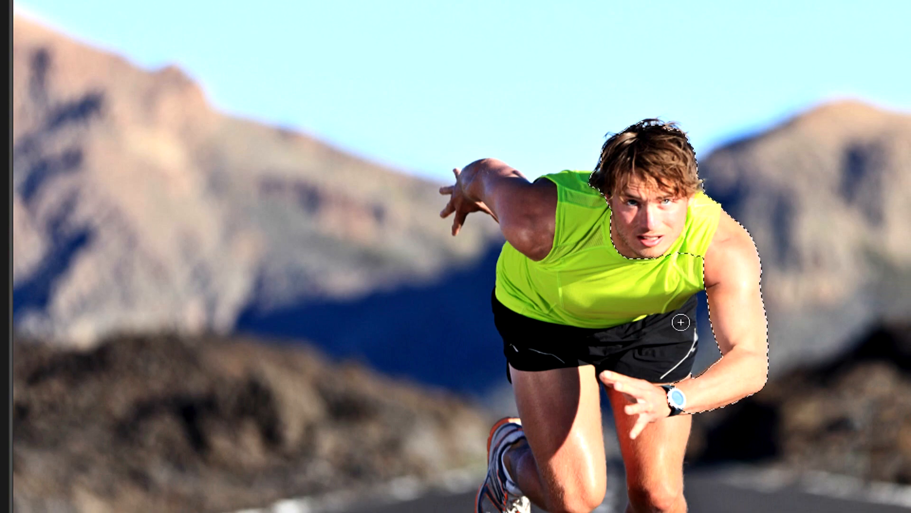
Add the runner's shorts, both legs and both shoes to the selection.
{"action": "mouse_move", "coordinate": [673, 327]}
{"action": "left_mouse_down"}
{"action": "mouse_move", "coordinate": [665, 383]}
{"action": "mouse_move", "coordinate": [653, 400]}
{"action": "mouse_move", "coordinate": [655, 390]}
{"action": "mouse_move", "coordinate": [644, 387]}
{"action": "left_mouse_up"}
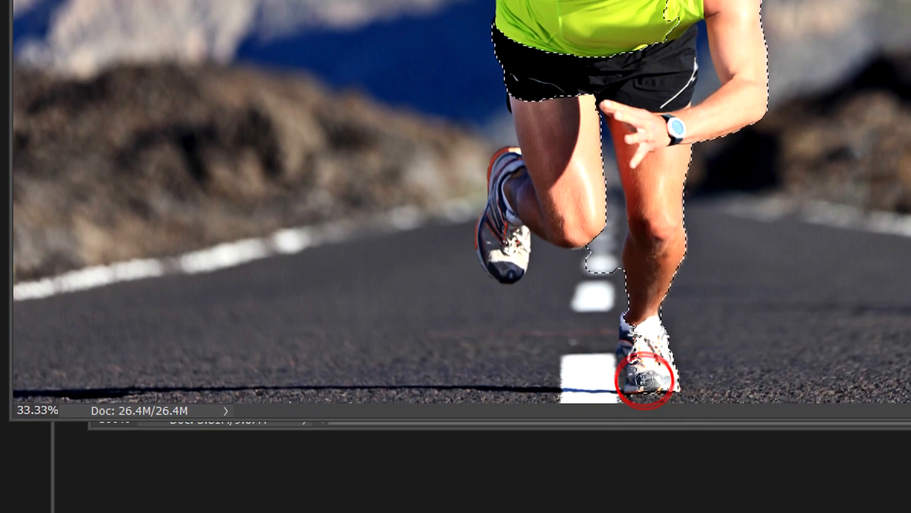
{"action": "left_click_drag", "start_coordinate": [635, 327], "coordinate": [633, 322]}
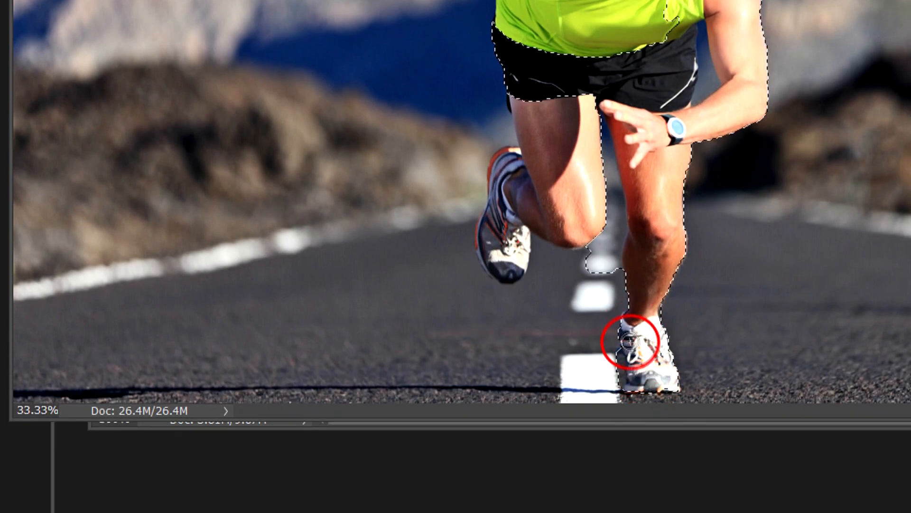
{"action": "left_click_drag", "start_coordinate": [644, 381], "coordinate": [655, 386]}
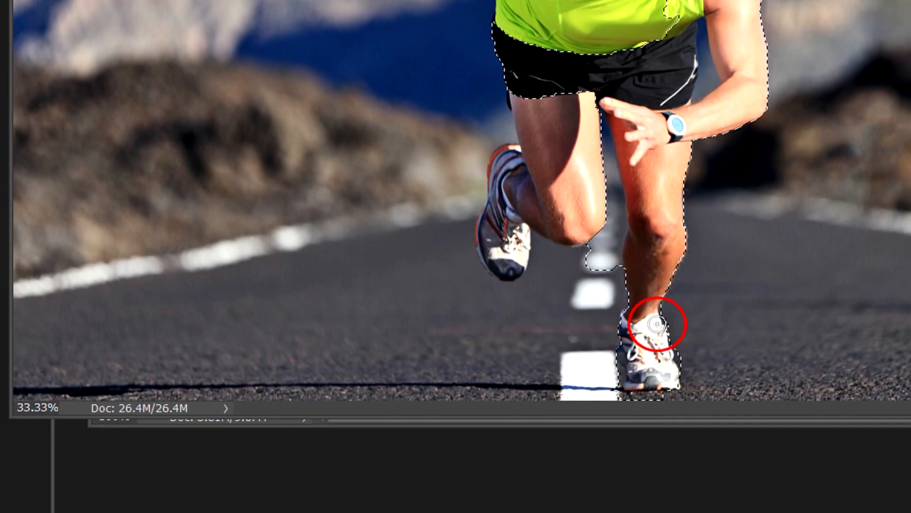
{"action": "mouse_move", "coordinate": [561, 96]}
{"action": "left_mouse_down"}
{"action": "mouse_move", "coordinate": [559, 182]}
{"action": "mouse_move", "coordinate": [584, 223]}
{"action": "mouse_move", "coordinate": [544, 226]}
{"action": "left_mouse_up"}
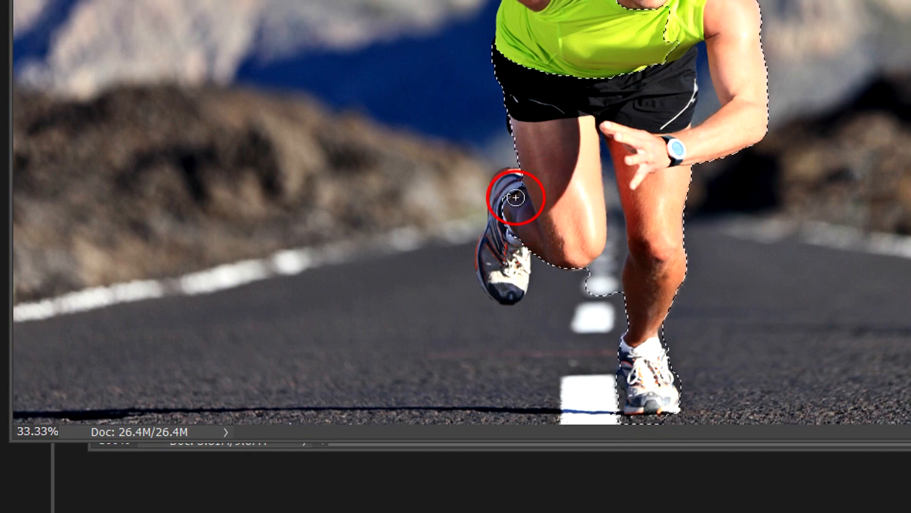
{"action": "mouse_move", "coordinate": [507, 179]}
{"action": "left_mouse_down"}
{"action": "mouse_move", "coordinate": [498, 267]}
{"action": "mouse_move", "coordinate": [503, 287]}
{"action": "mouse_move", "coordinate": [515, 283]}
{"action": "mouse_move", "coordinate": [485, 274]}
{"action": "mouse_move", "coordinate": [487, 241]}
{"action": "left_mouse_up"}
{"action": "mouse_move", "coordinate": [501, 201]}
{"action": "left_mouse_down"}
{"action": "mouse_move", "coordinate": [494, 175]}
{"action": "mouse_move", "coordinate": [509, 179]}
{"action": "mouse_move", "coordinate": [486, 258]}
{"action": "mouse_move", "coordinate": [501, 282]}
{"action": "mouse_move", "coordinate": [486, 256]}
{"action": "left_mouse_up"}
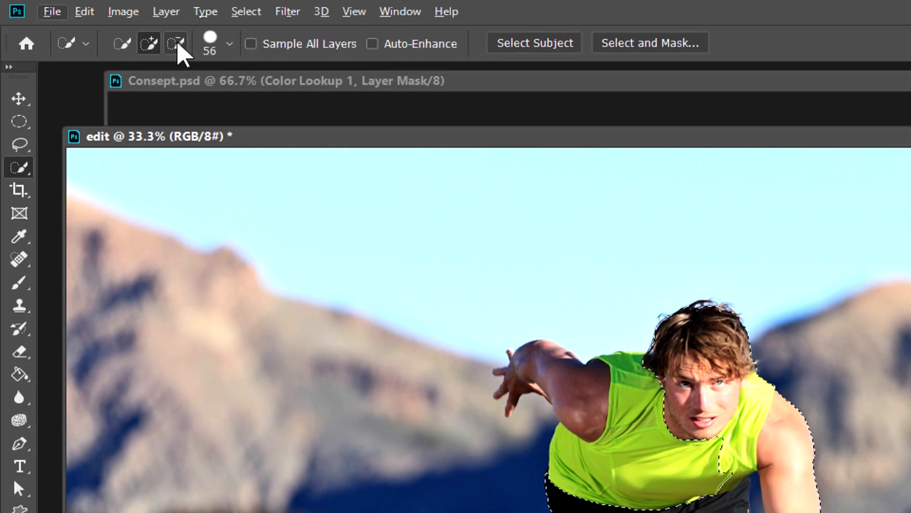
Subtract the road patch between the runner's legs from the selection and add the trailing arm and the rest of the torso.
{"action": "left_click", "coordinate": [177, 43]}
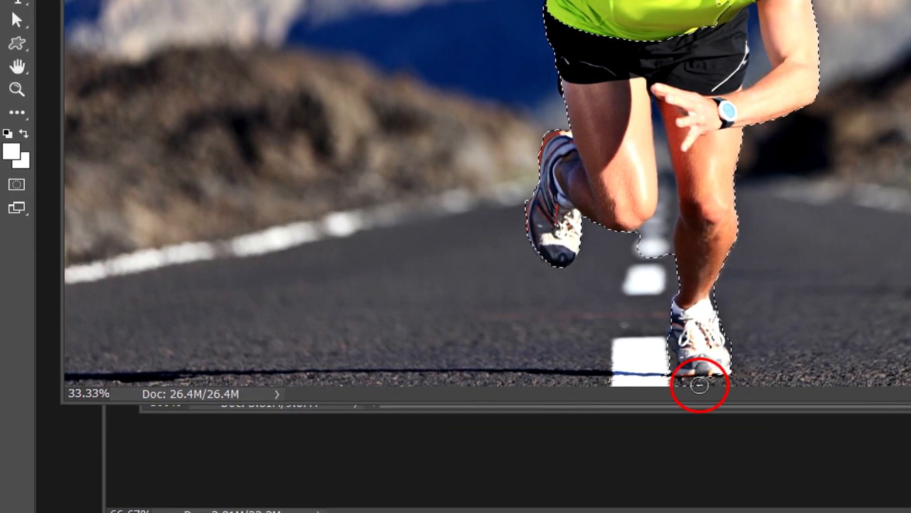
{"action": "left_click_drag", "start_coordinate": [639, 273], "coordinate": [653, 244]}
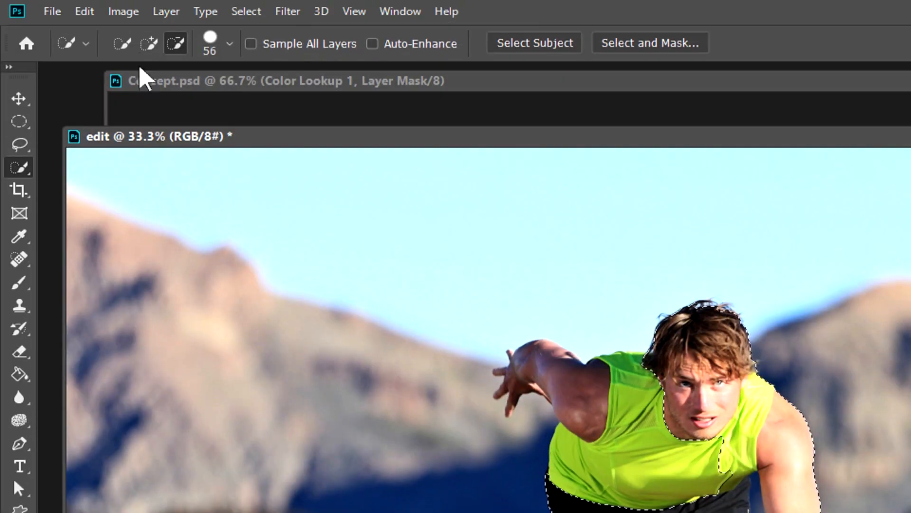
{"action": "left_click", "coordinate": [149, 43]}
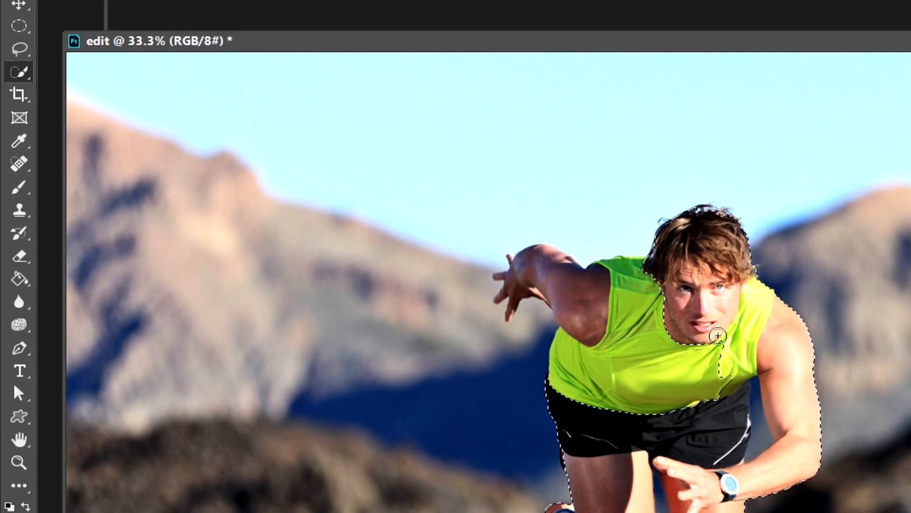
{"action": "mouse_move", "coordinate": [717, 336]}
{"action": "left_mouse_down"}
{"action": "mouse_move", "coordinate": [710, 366]}
{"action": "mouse_move", "coordinate": [673, 393]}
{"action": "mouse_move", "coordinate": [633, 369]}
{"action": "mouse_move", "coordinate": [626, 346]}
{"action": "left_mouse_up"}
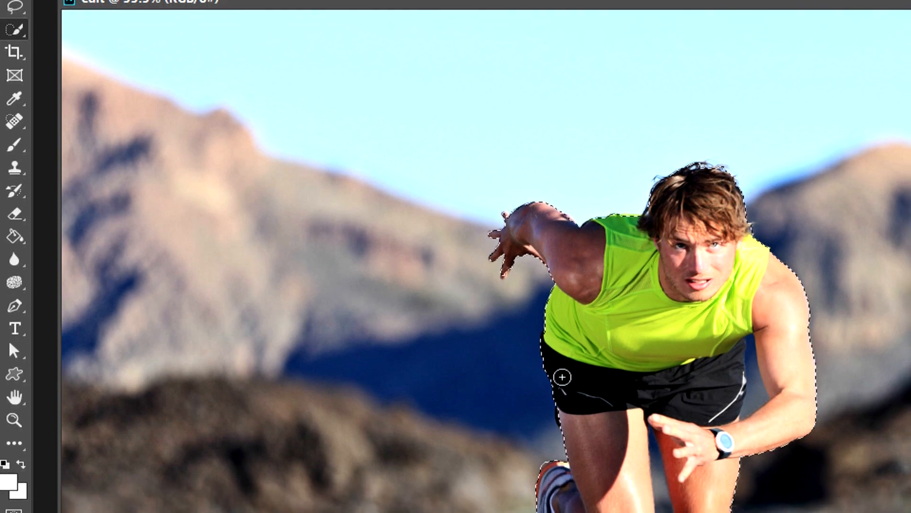
{"action": "left_click_drag", "start_coordinate": [563, 408], "coordinate": [568, 449]}
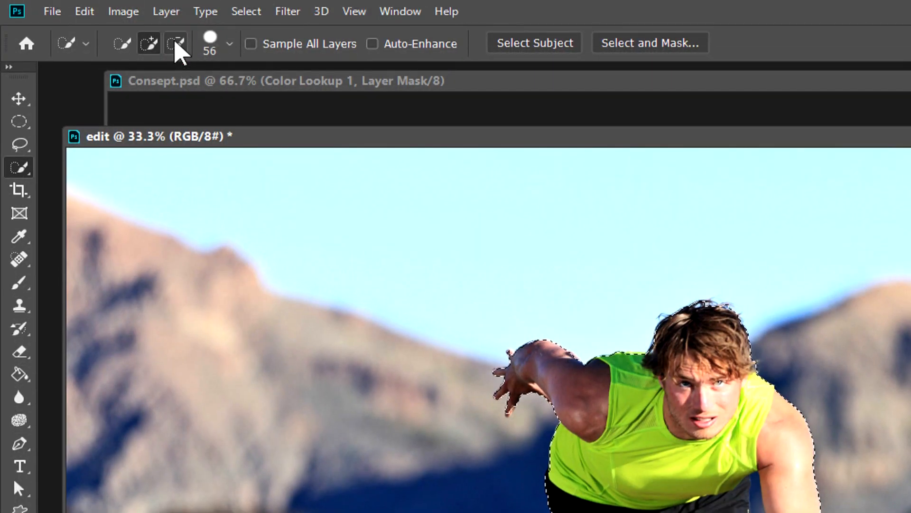
Subtract the background gap between the runner's front arm and torso from the selection with a 15 px brush.
{"action": "left_click", "coordinate": [176, 44]}
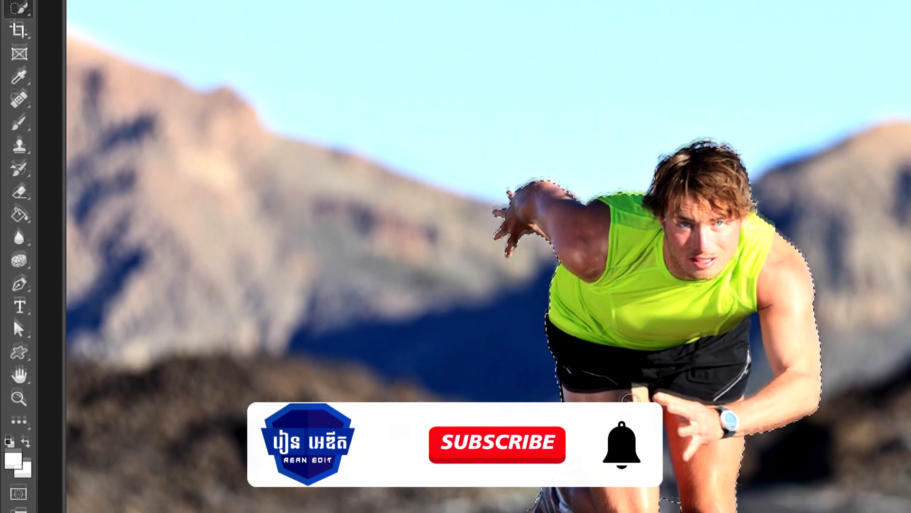
{"action": "right_click", "coordinate": [633, 336]}
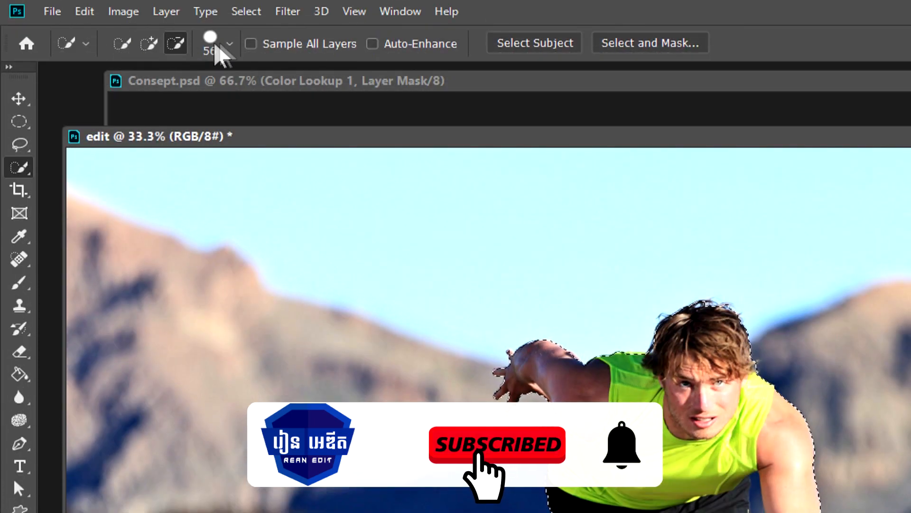
{"action": "left_click", "coordinate": [229, 43]}
{"action": "left_click", "coordinate": [126, 94]}
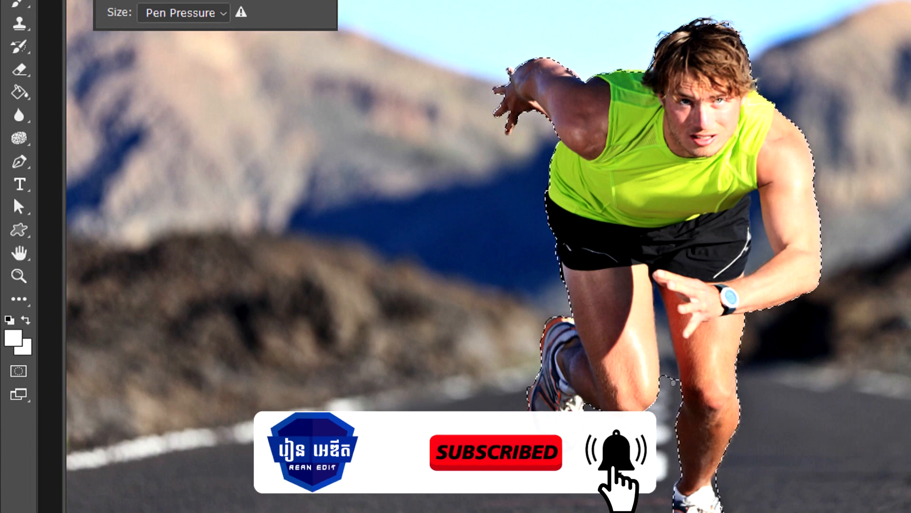
{"action": "left_click", "coordinate": [668, 368]}
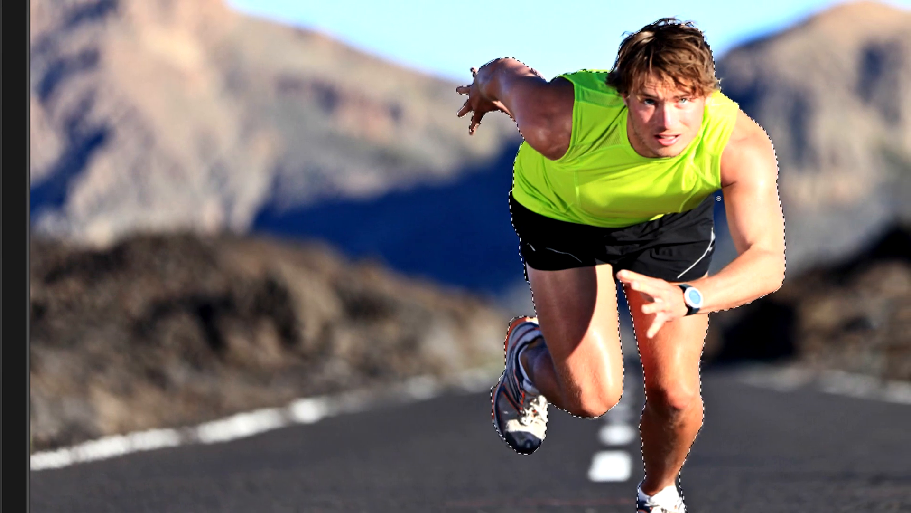
{"action": "left_click", "coordinate": [753, 203]}
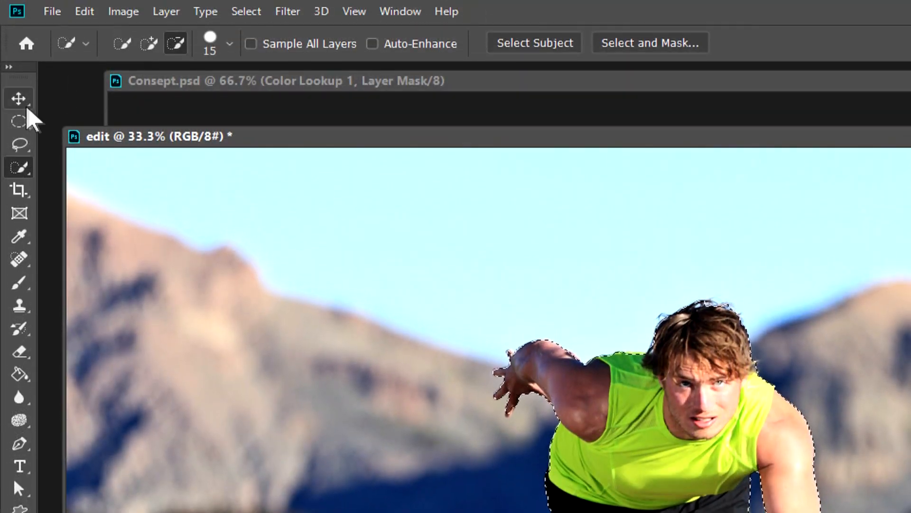
Add a layer mask from the selection and bring the masked runner into the rean edit document.
{"action": "left_click", "coordinate": [20, 101]}
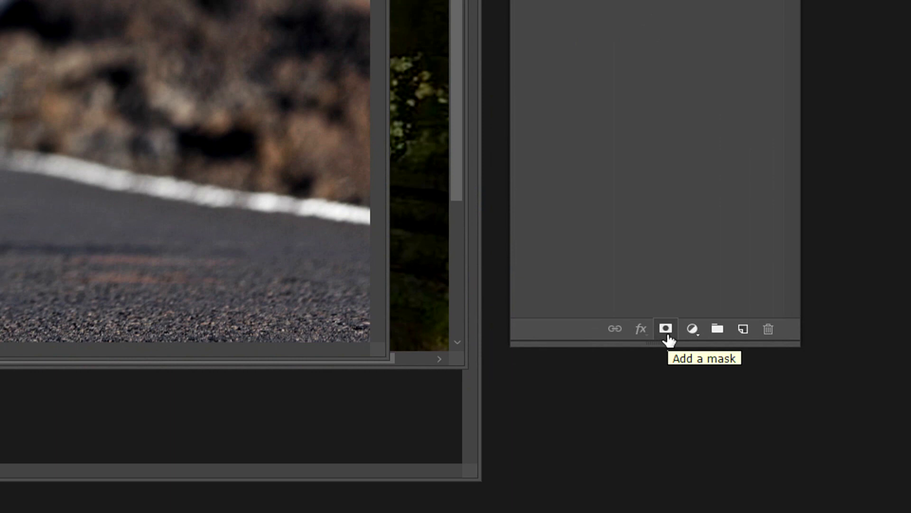
{"action": "left_click", "coordinate": [668, 336]}
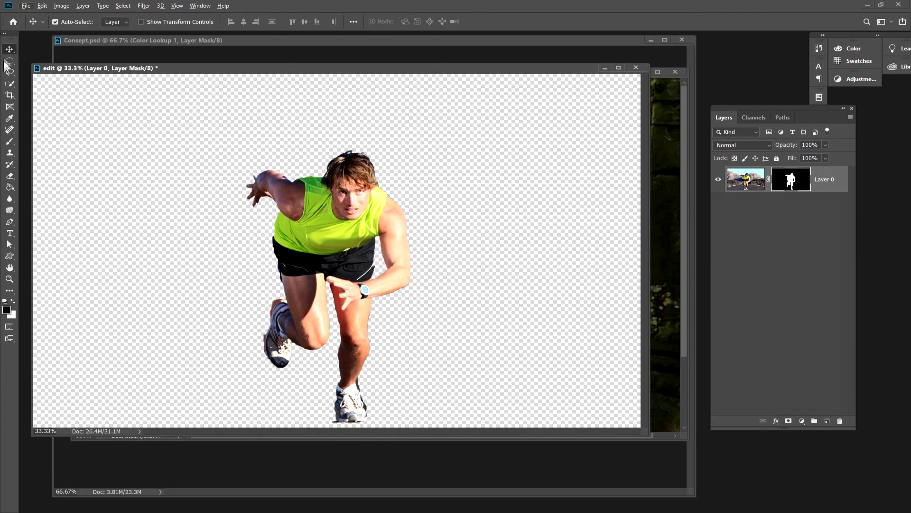
{"action": "left_click_drag", "start_coordinate": [158, 69], "coordinate": [153, 288]}
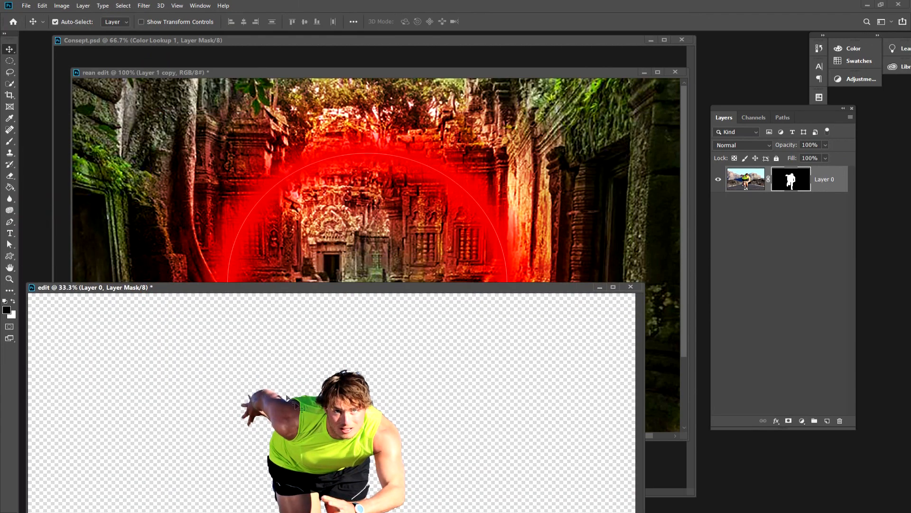
{"action": "left_click_drag", "start_coordinate": [335, 452], "coordinate": [366, 272]}
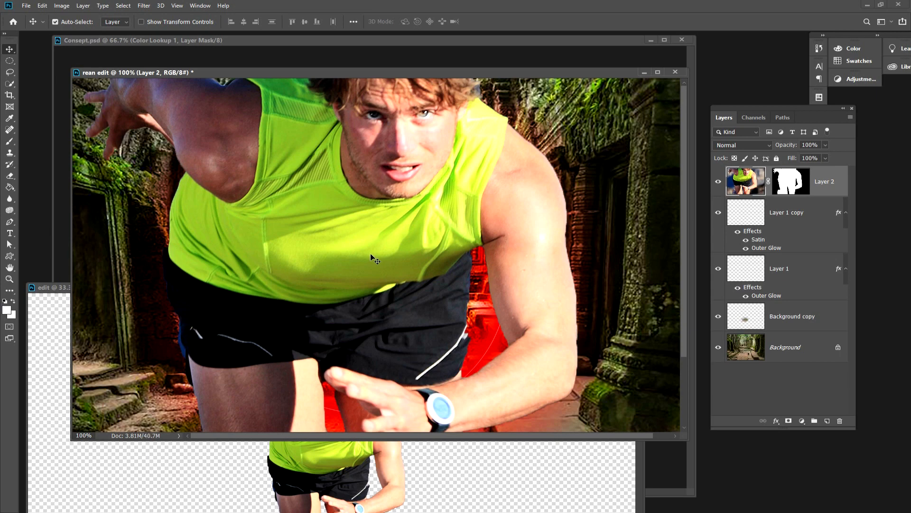
Scale the runner layer down to 22.91% so the whole figure fits inside the red circle.
{"action": "key", "text": "ctrl+minus"}
{"action": "key", "text": "ctrl+minus"}
{"action": "key", "text": "ctrl+minus"}
{"action": "key", "text": "ctrl+minus"}
{"action": "key", "text": "ctrl+minus"}
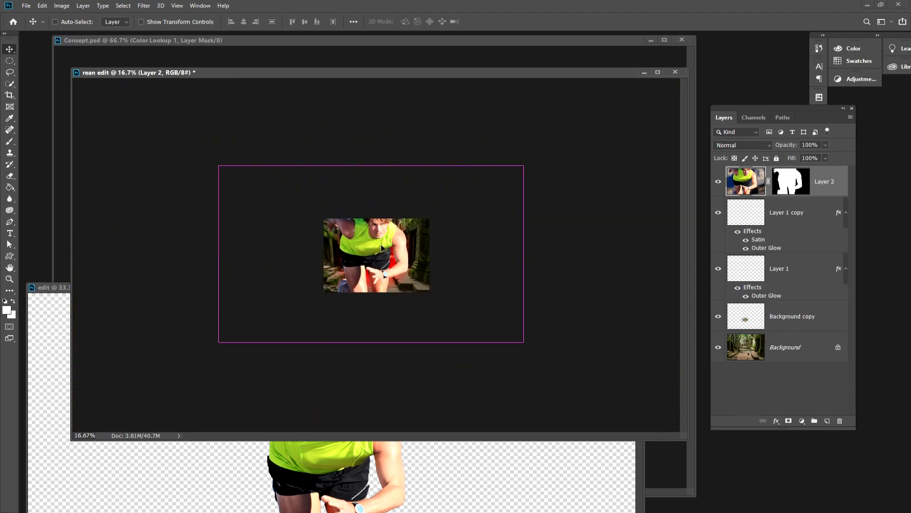
{"action": "key", "text": "ctrl+t"}
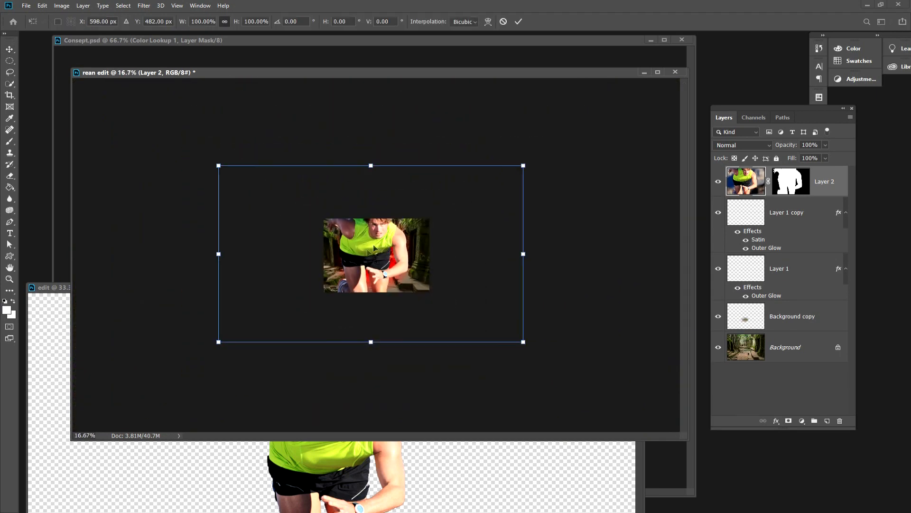
{"action": "left_click_drag", "start_coordinate": [524, 165], "coordinate": [428, 254]}
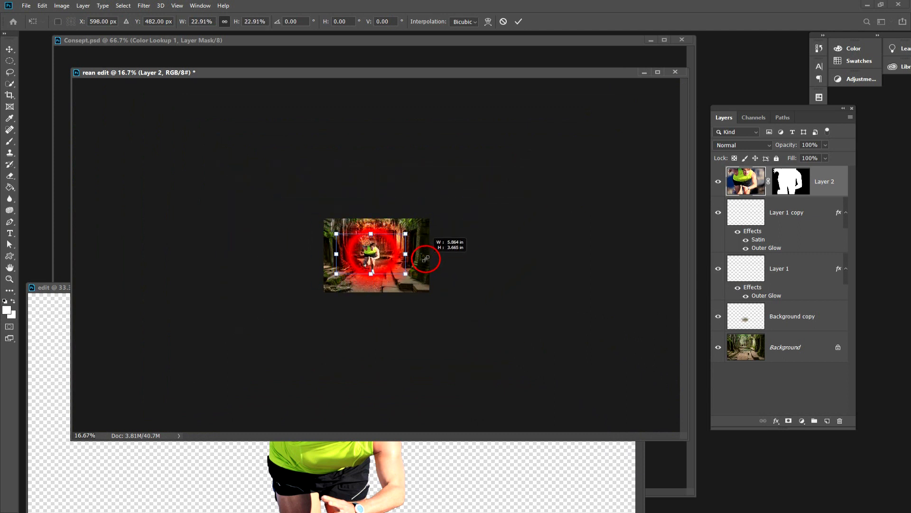
{"action": "key", "text": "Return"}
{"action": "key", "text": "ctrl+plus"}
{"action": "key", "text": "ctrl+plus"}
{"action": "key", "text": "ctrl+plus"}
{"action": "key", "text": "ctrl+plus"}
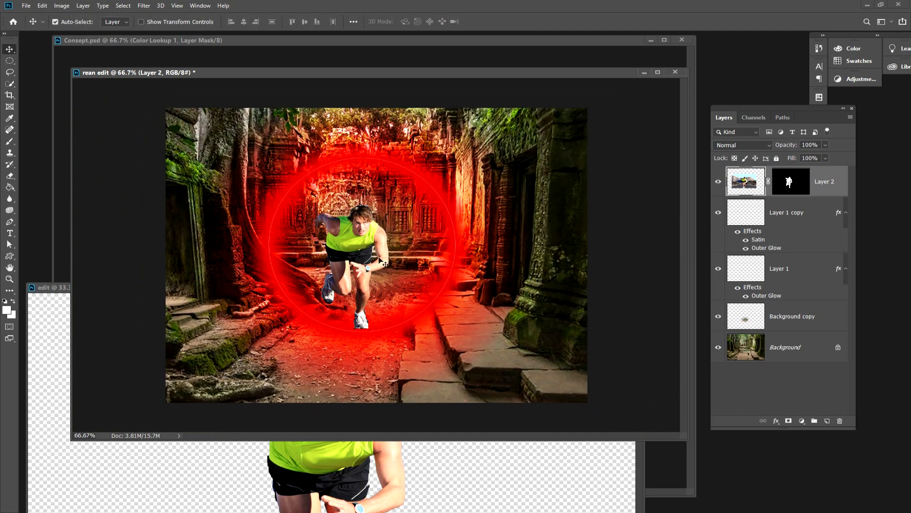
Move the runner up within the red circle, scale him to 90.87%, and set his front shoe on the ground ripple.
{"action": "left_click_drag", "start_coordinate": [356, 231], "coordinate": [363, 209]}
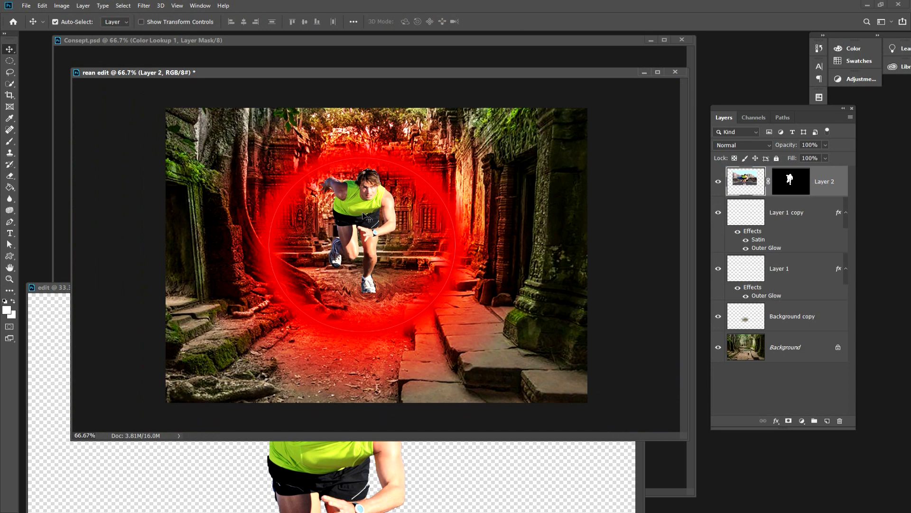
{"action": "left_click_drag", "start_coordinate": [365, 209], "coordinate": [363, 213]}
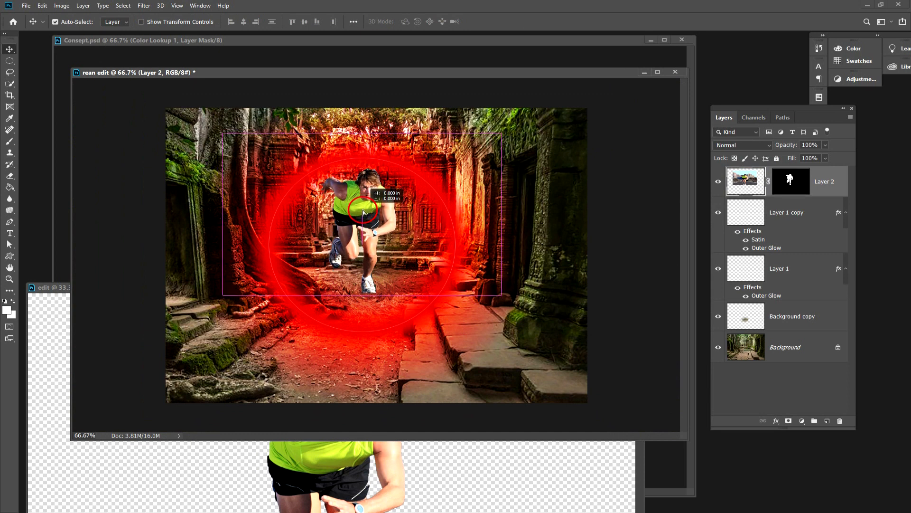
{"action": "key", "text": "ctrl+plus"}
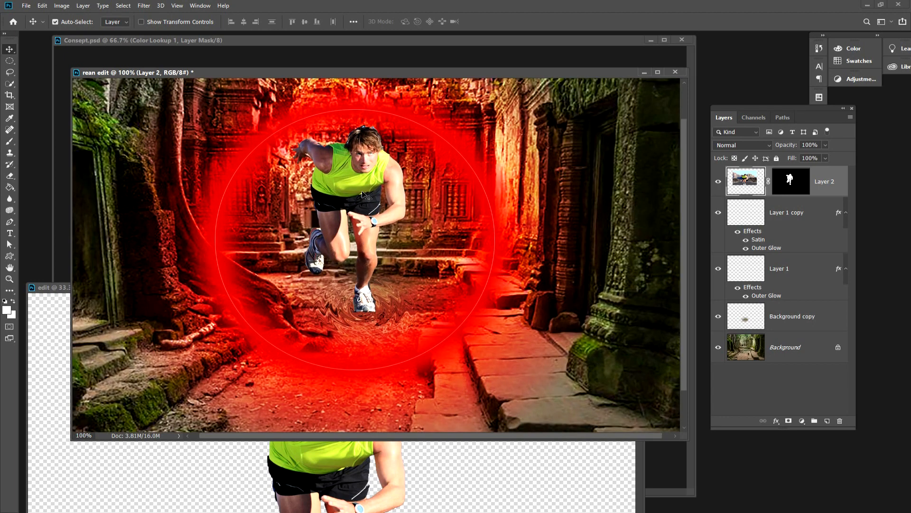
{"action": "key", "text": "ctrl+t"}
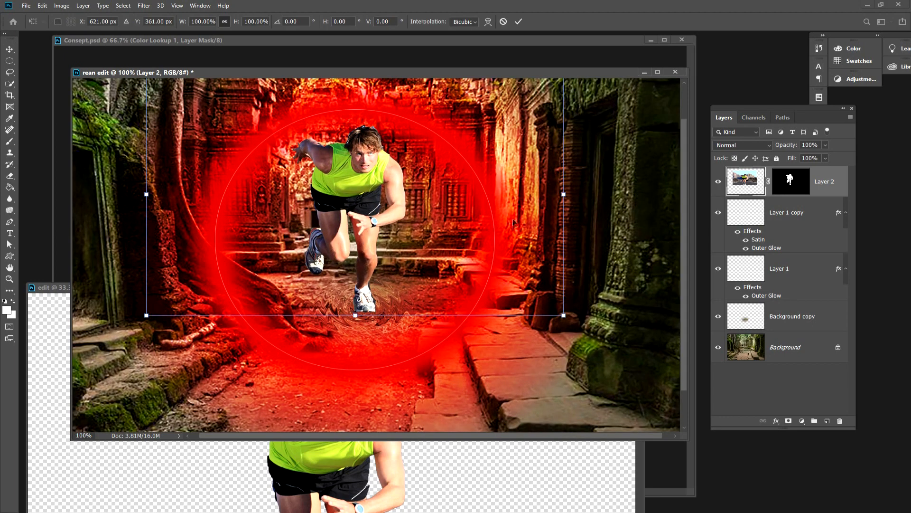
{"action": "left_click_drag", "start_coordinate": [564, 315], "coordinate": [545, 304]}
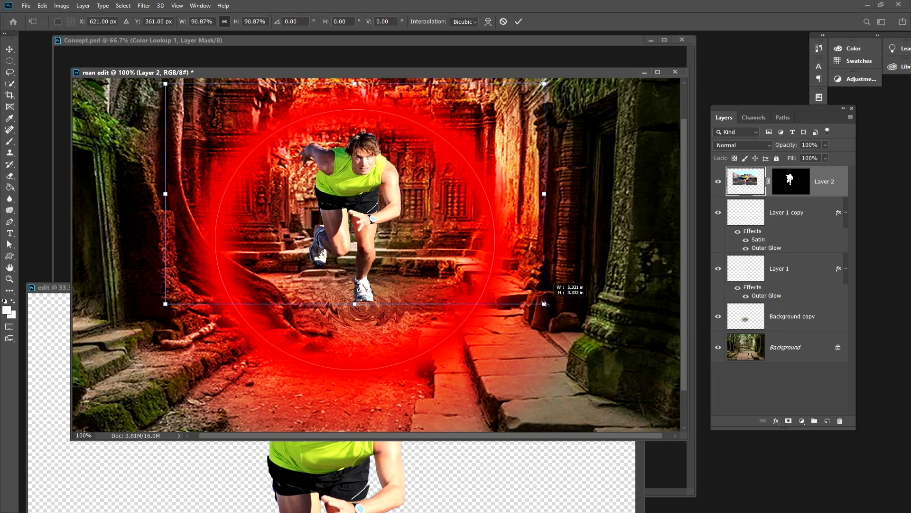
{"action": "left_click_drag", "start_coordinate": [371, 191], "coordinate": [372, 202]}
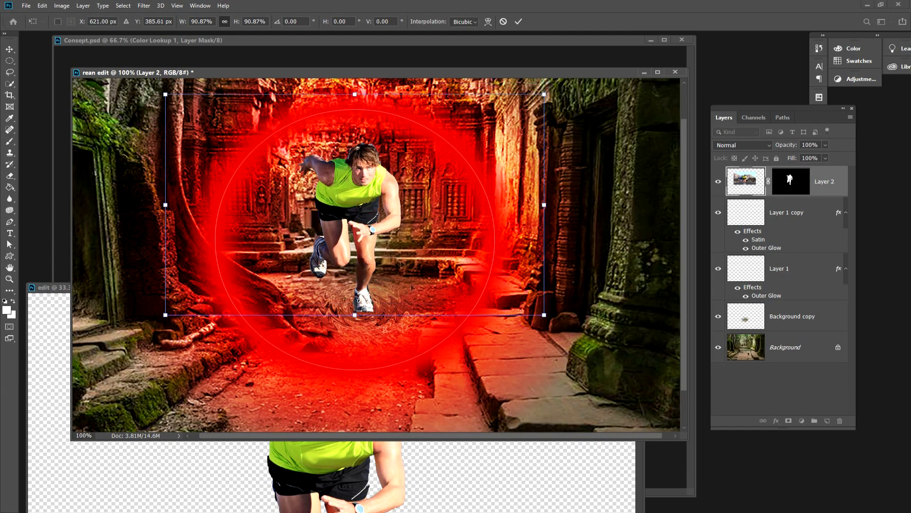
{"action": "key", "text": "Return"}
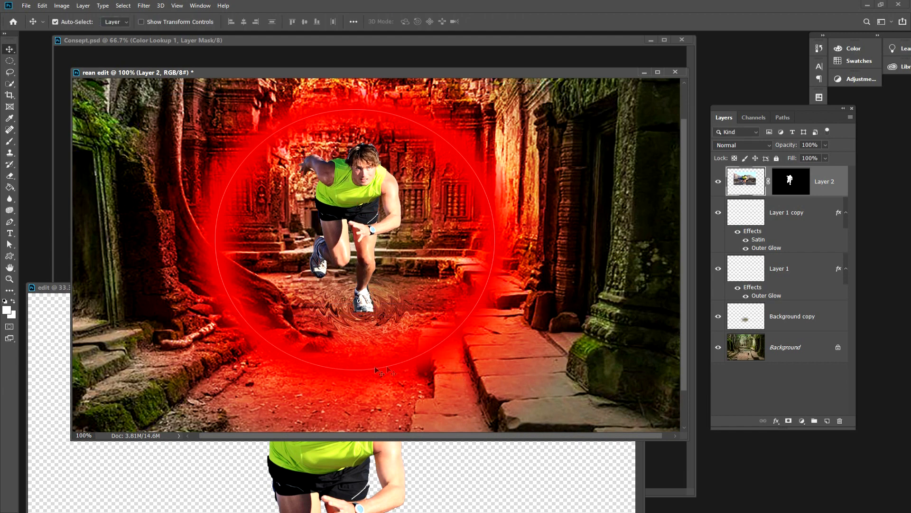
{"action": "key", "text": "ctrl+plus"}
{"action": "left_click_drag", "start_coordinate": [312, 379], "coordinate": [294, 268]}
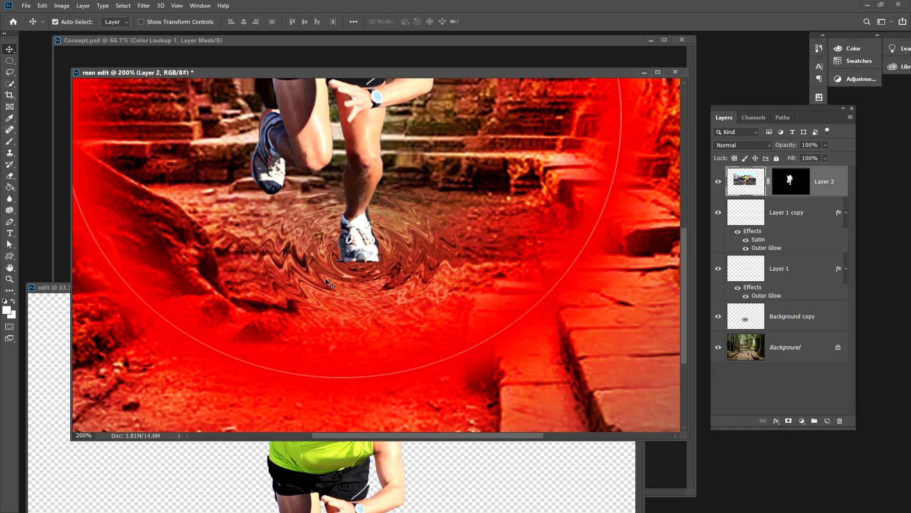
{"action": "key", "text": "ctrl+minus"}
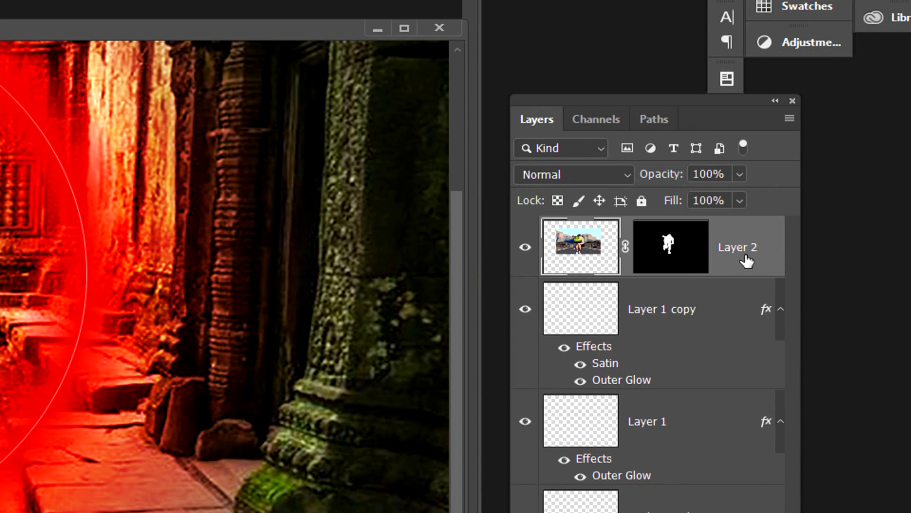
Duplicate the runner layer and flip the copy vertically.
{"action": "left_click_drag", "start_coordinate": [745, 256], "coordinate": [744, 448]}
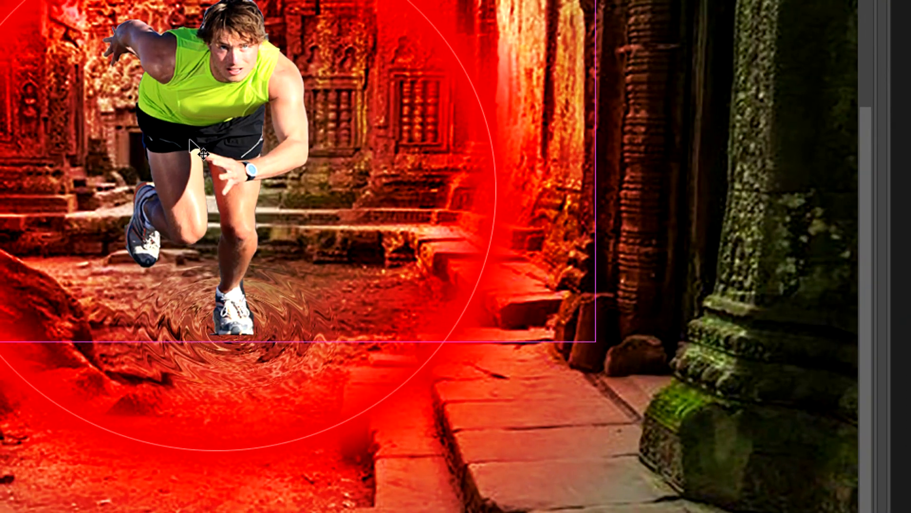
{"action": "key", "text": "ctrl+t"}
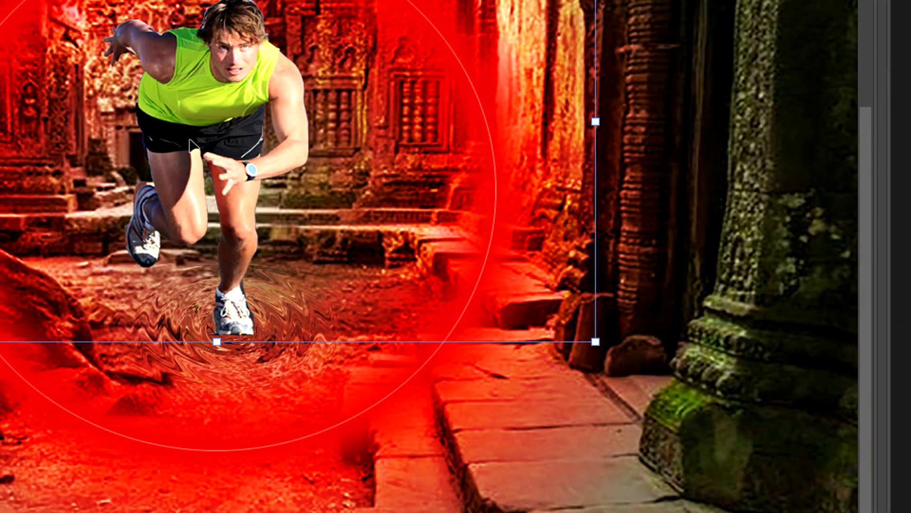
{"action": "right_click", "coordinate": [198, 121]}
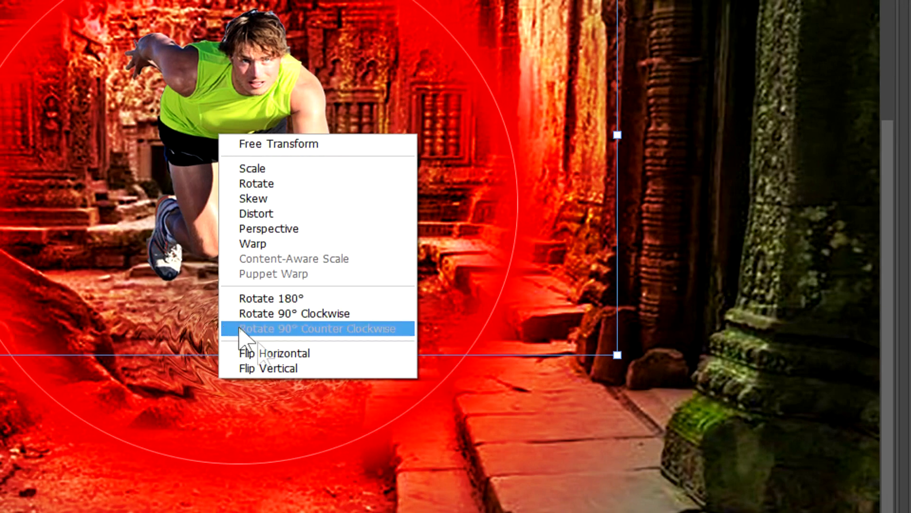
{"action": "left_click", "coordinate": [278, 373]}
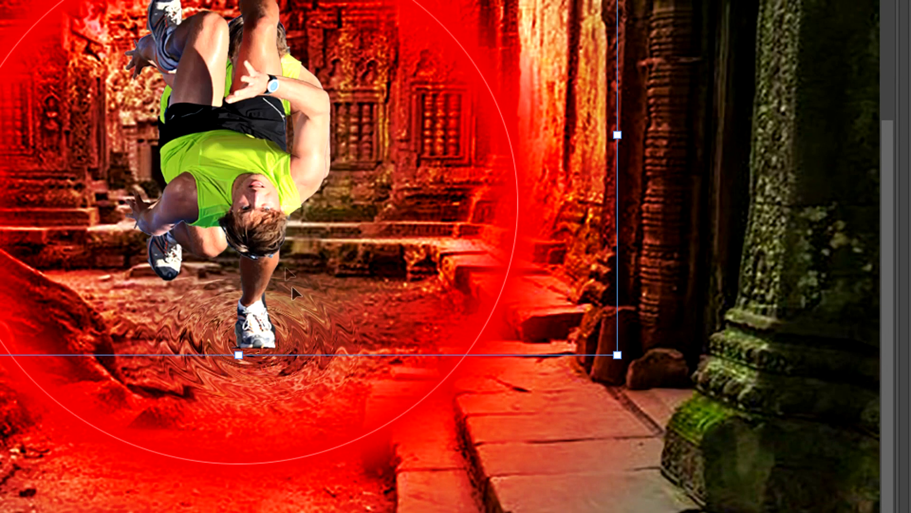
Place the flipped copy sole to sole under the runner's front shoe and squash its height into a shorter reflection.
{"action": "left_click_drag", "start_coordinate": [227, 133], "coordinate": [212, 512]}
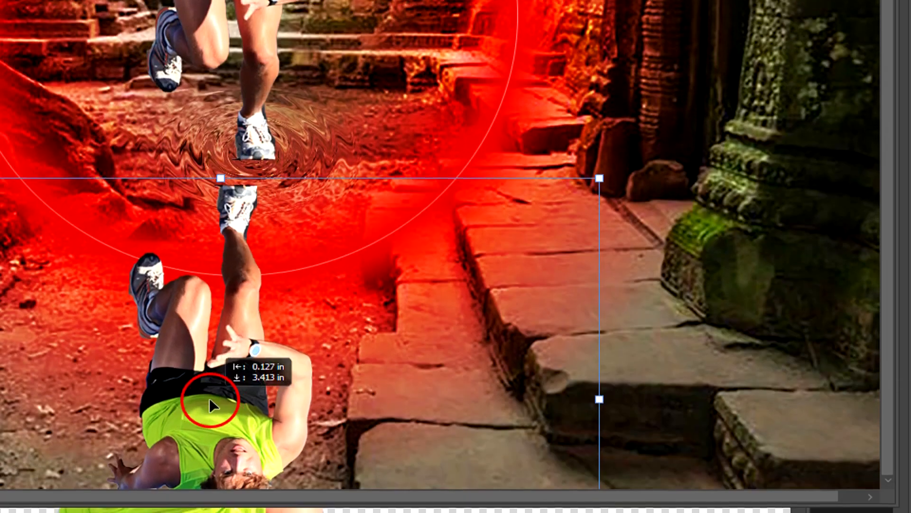
{"action": "left_click_drag", "start_coordinate": [211, 405], "coordinate": [223, 362]}
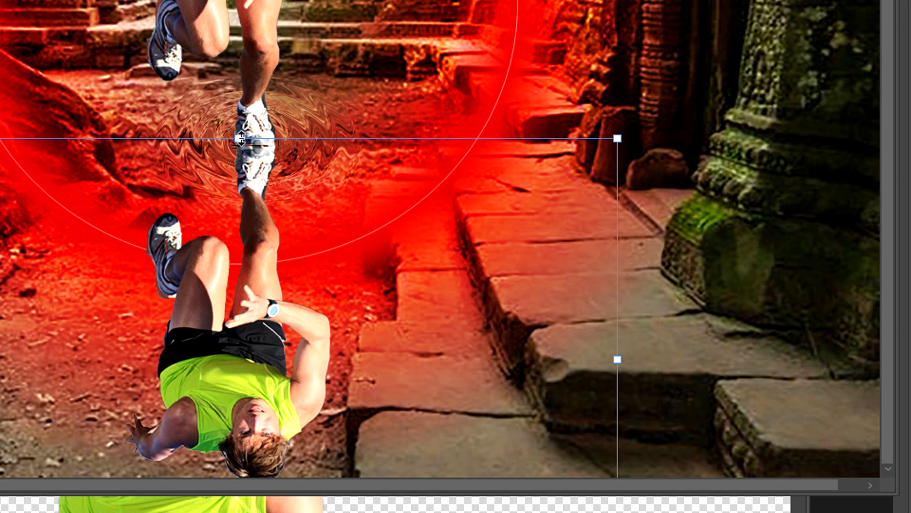
{"action": "left_click_drag", "start_coordinate": [241, 138], "coordinate": [228, 320]}
{"action": "left_click_drag", "start_coordinate": [265, 399], "coordinate": [265, 210]}
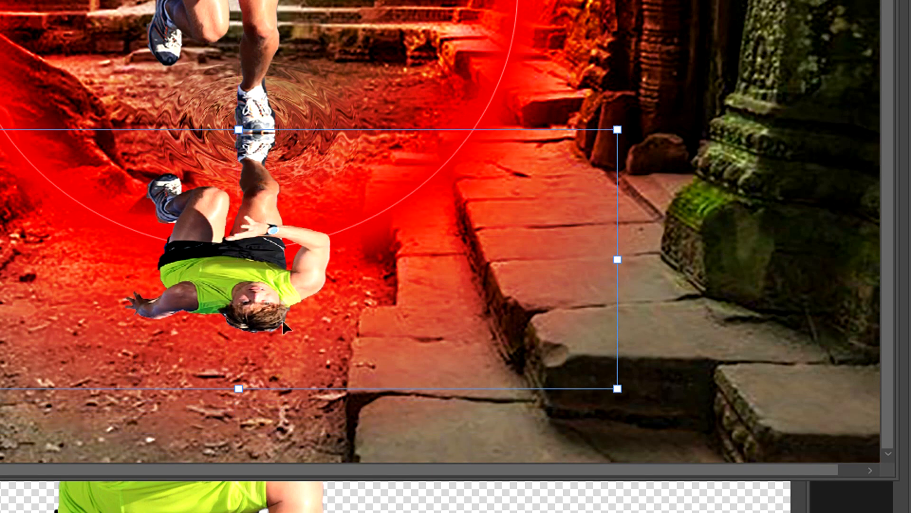
{"action": "key", "text": "Return"}
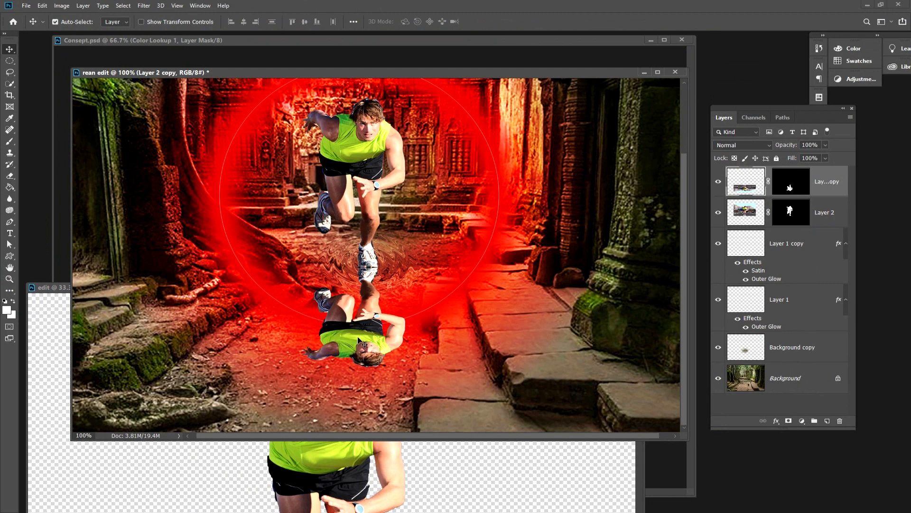
{"action": "left_click", "coordinate": [122, 6]}
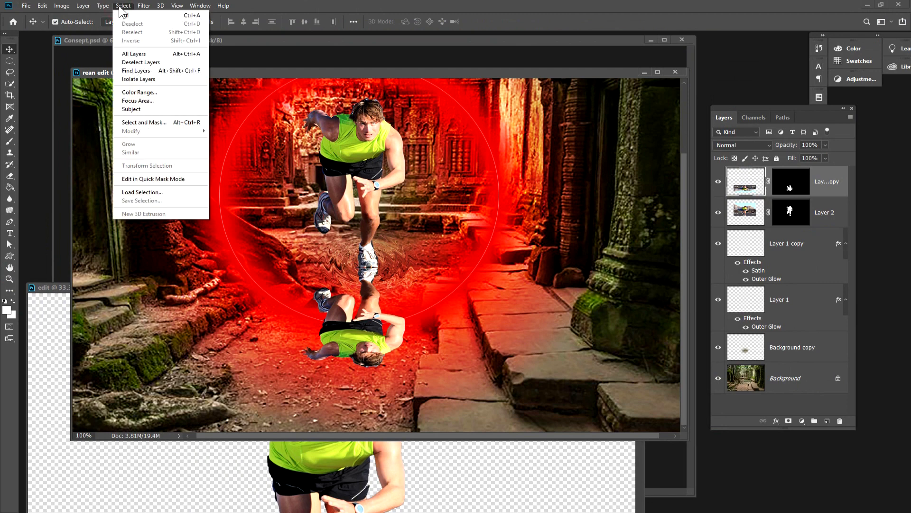
{"action": "left_click", "coordinate": [144, 193]}
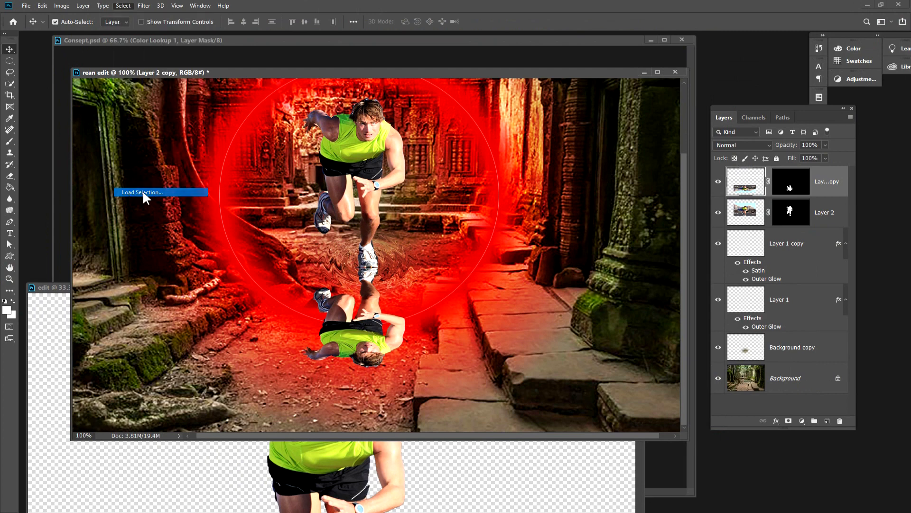
{"action": "left_click", "coordinate": [529, 139]}
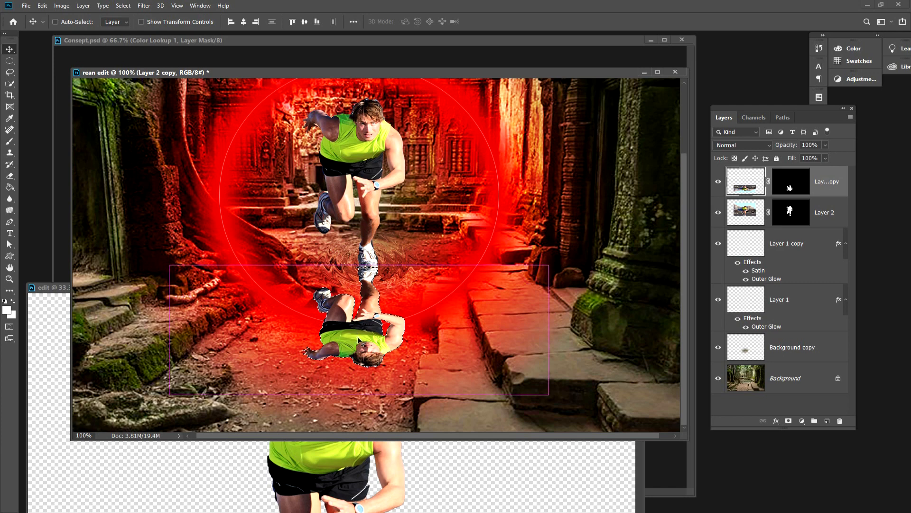
{"action": "left_click", "coordinate": [123, 5]}
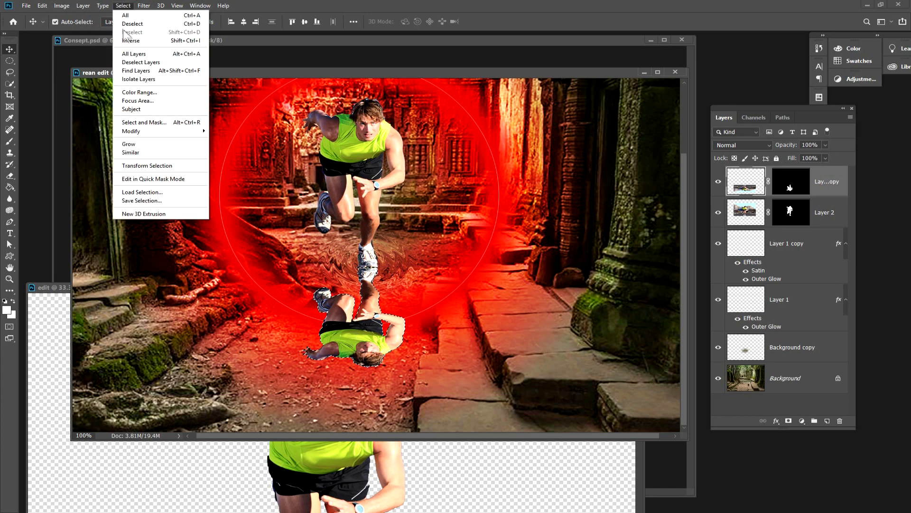
{"action": "left_click", "coordinate": [141, 25]}
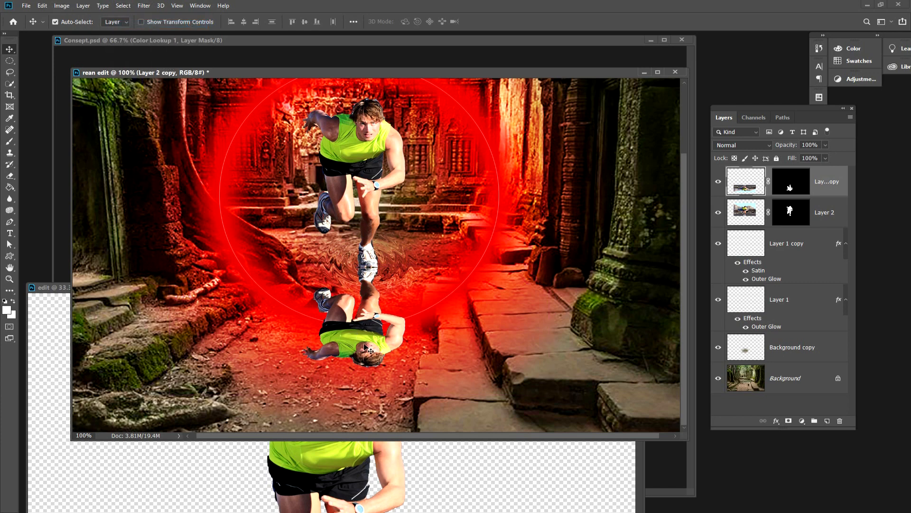
Apply a Color Overlay layer style in black (000000) to the flipped runner copy.
{"action": "left_click", "coordinate": [84, 7]}
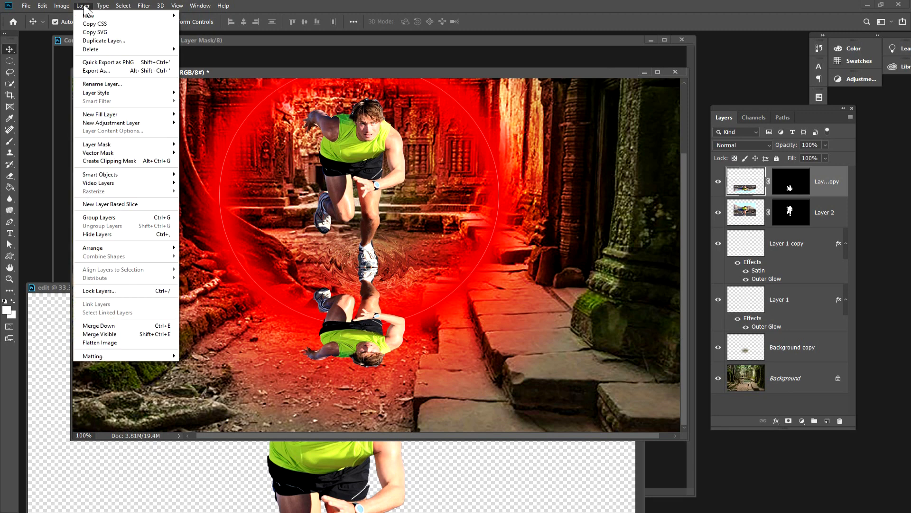
{"action": "left_click", "coordinate": [84, 6]}
{"action": "left_click", "coordinate": [83, 6]}
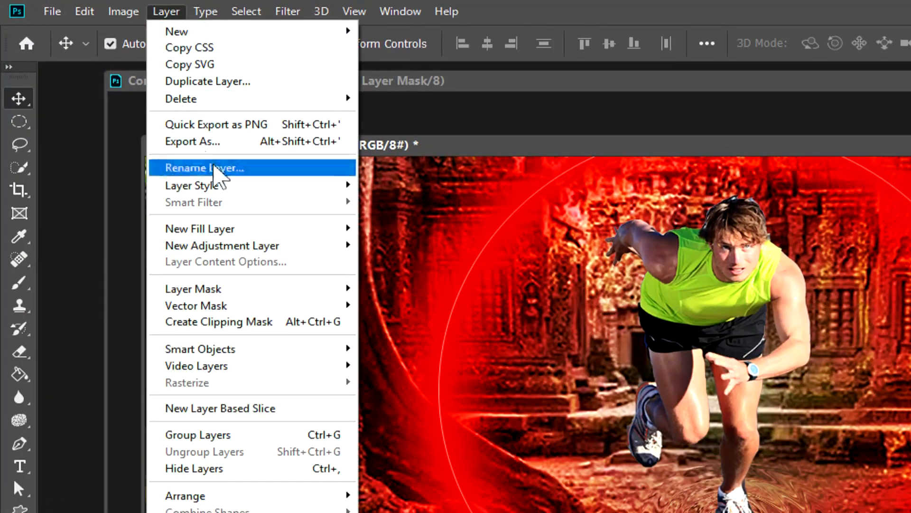
{"action": "mouse_move", "coordinate": [304, 188]}
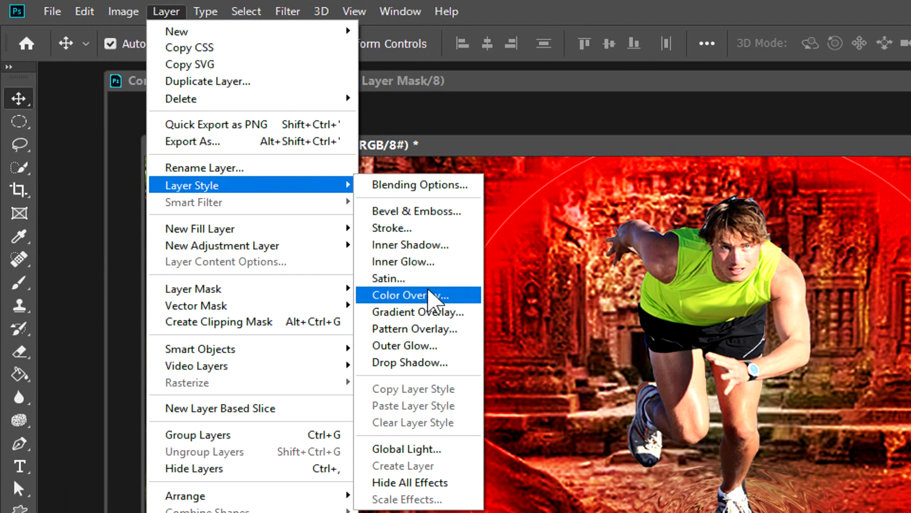
{"action": "left_click", "coordinate": [402, 295]}
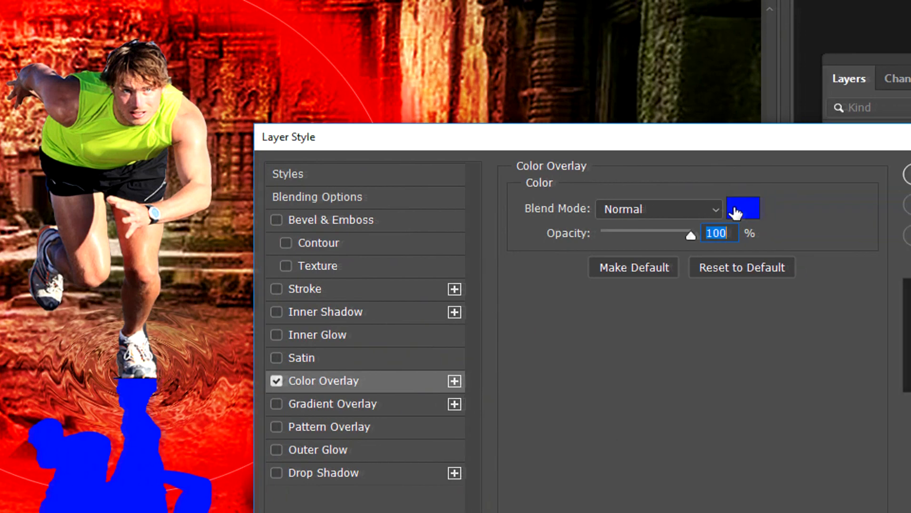
{"action": "left_click", "coordinate": [726, 209]}
{"action": "left_click_drag", "start_coordinate": [515, 328], "coordinate": [359, 482]}
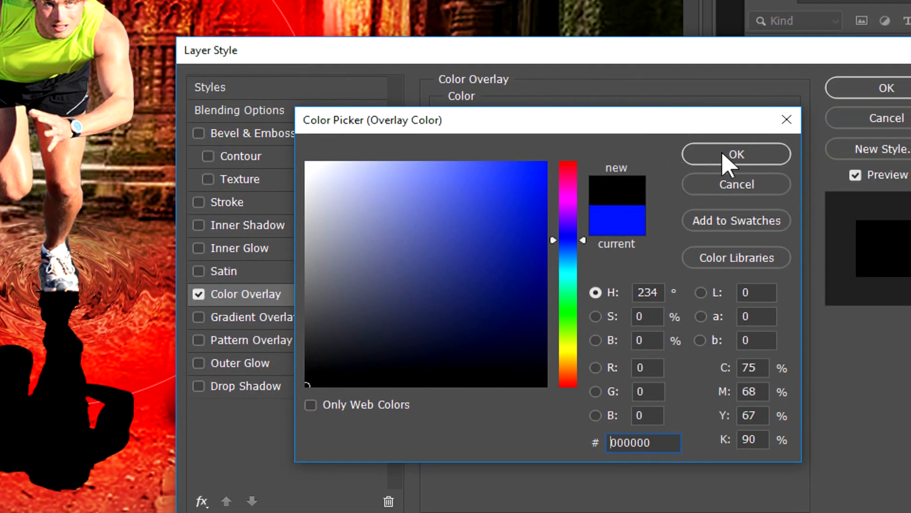
{"action": "left_click", "coordinate": [788, 155]}
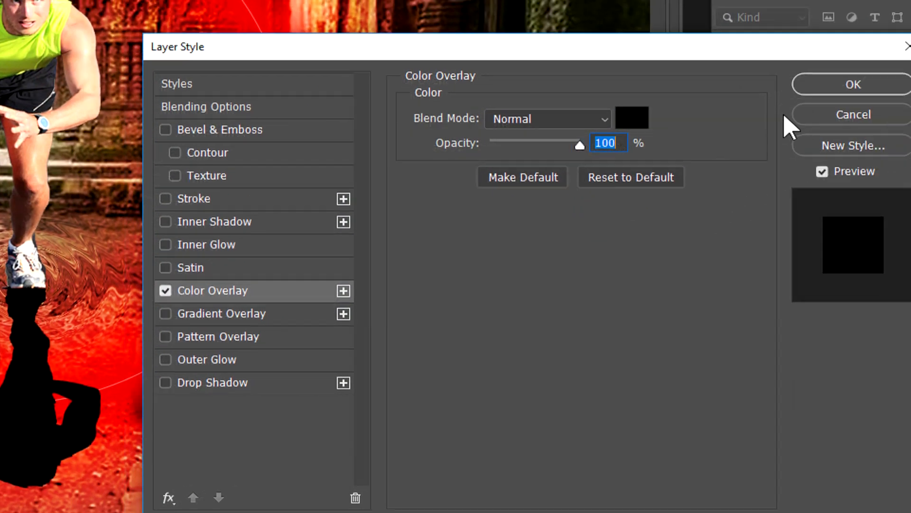
{"action": "left_click", "coordinate": [910, 75]}
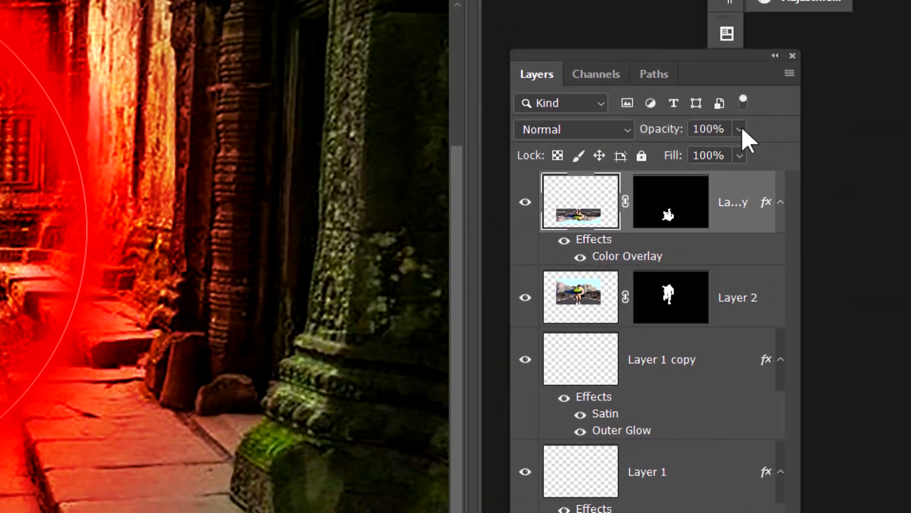
Lower the black runner shadow layer's opacity to 27%.
{"action": "left_click", "coordinate": [800, 98]}
{"action": "left_click", "coordinate": [754, 119]}
{"action": "left_click_drag", "start_coordinate": [694, 151], "coordinate": [676, 155]}
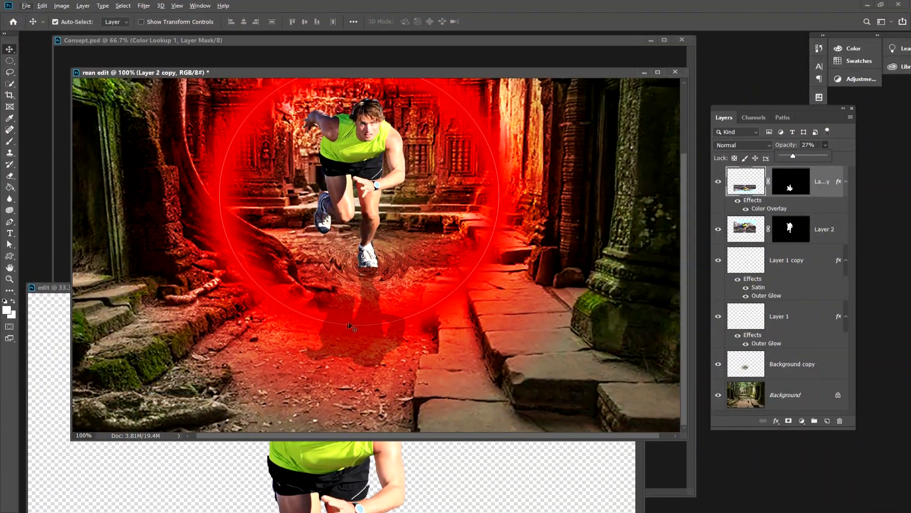
Add a new empty layer above the black runner shadow and set the foreground colour to black.
{"action": "left_click", "coordinate": [816, 209]}
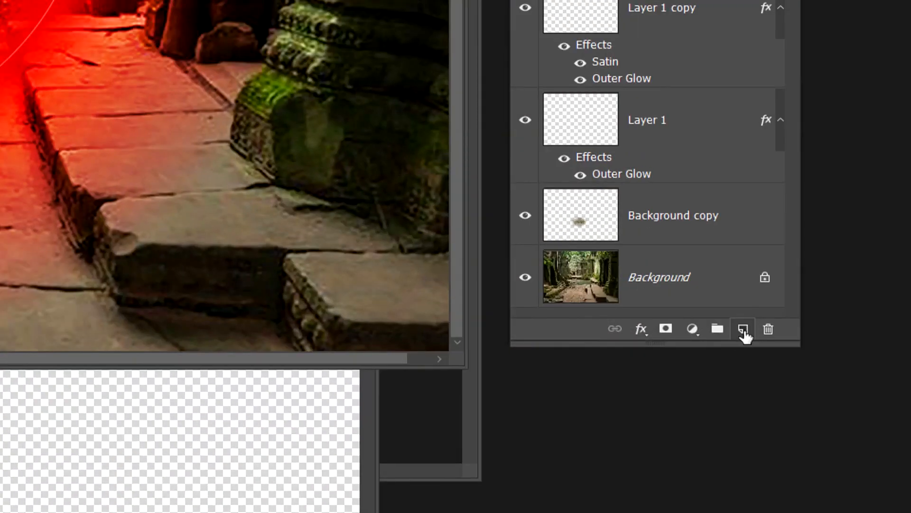
{"action": "left_click", "coordinate": [743, 330]}
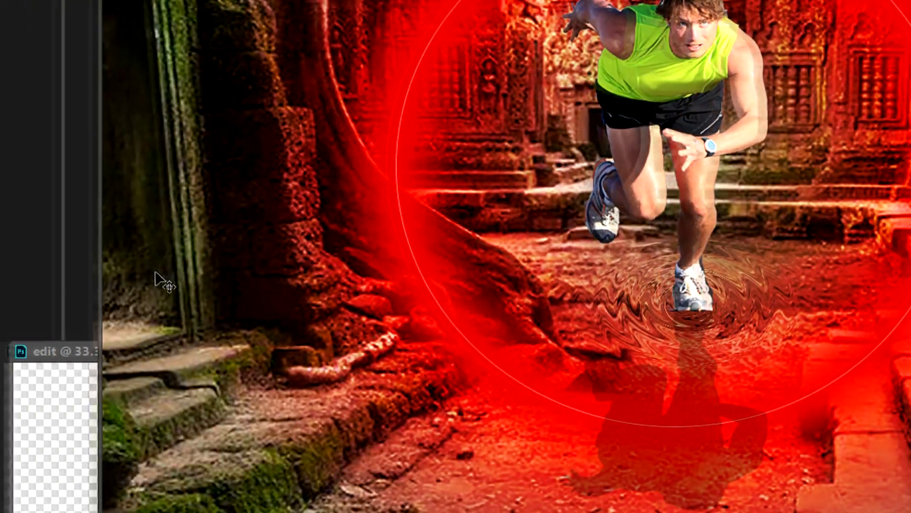
{"action": "left_click", "coordinate": [6, 310]}
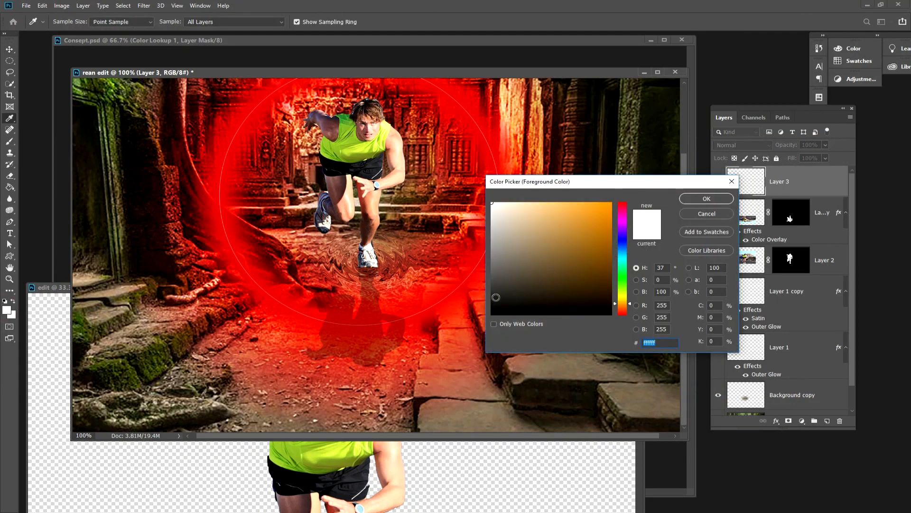
{"action": "left_click_drag", "start_coordinate": [497, 297], "coordinate": [485, 316]}
{"action": "left_click", "coordinate": [696, 198]}
{"action": "key", "text": "v"}
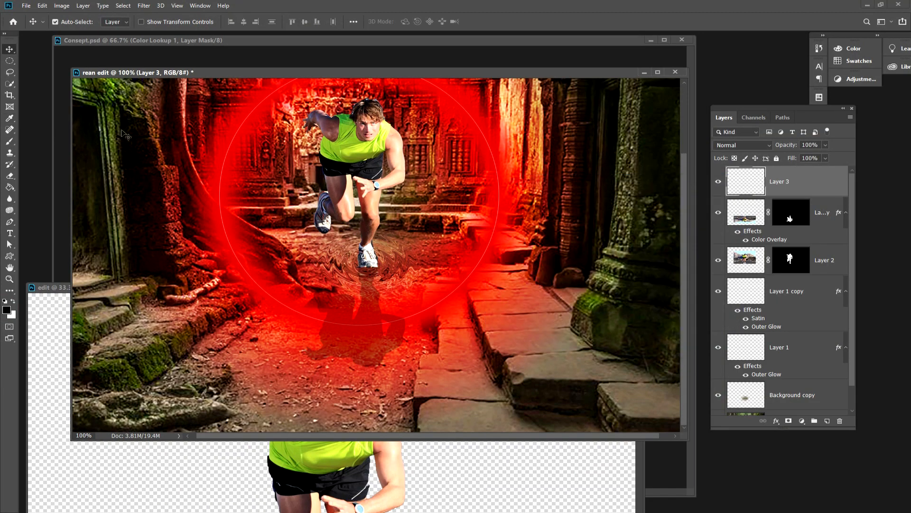
Choose the Brush tool with a soft round tip and set its size to 60 px.
{"action": "left_click", "coordinate": [10, 141]}
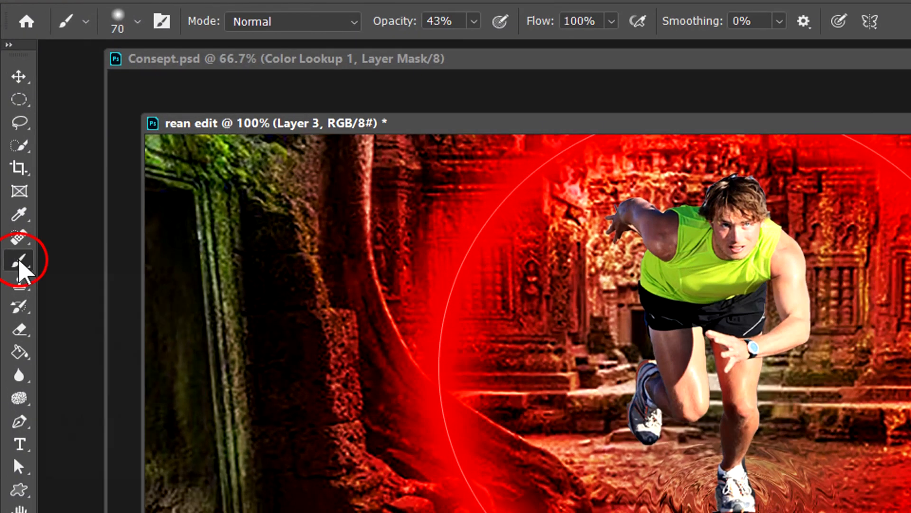
{"action": "right_click", "coordinate": [10, 142]}
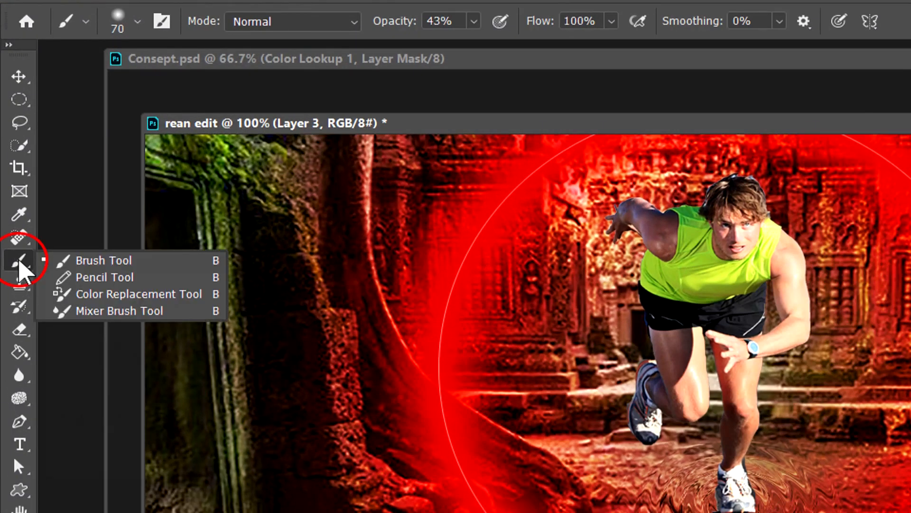
{"action": "left_click", "coordinate": [126, 262]}
{"action": "left_click", "coordinate": [136, 33]}
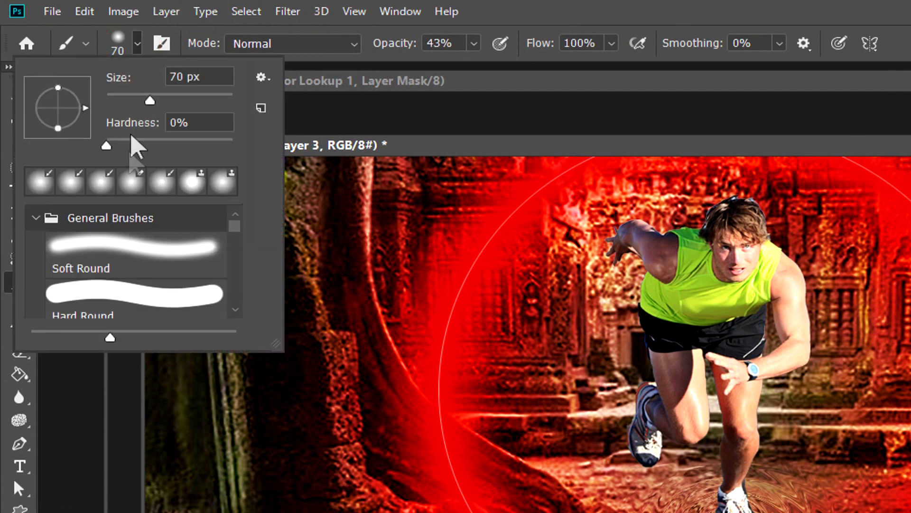
{"action": "left_click_drag", "start_coordinate": [150, 100], "coordinate": [144, 99]}
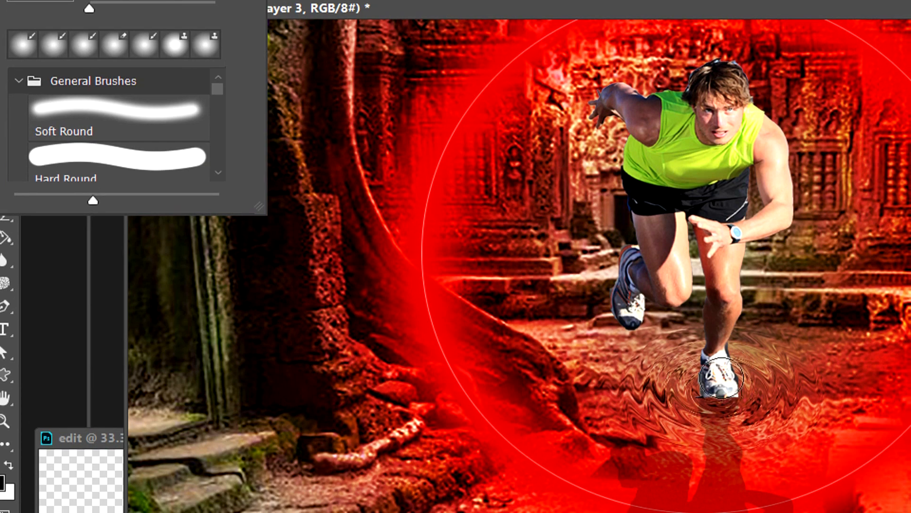
Raise the brush opacity to 100% and dab a soft black contact shadow over the runner's front shoe.
{"action": "left_click", "coordinate": [718, 380]}
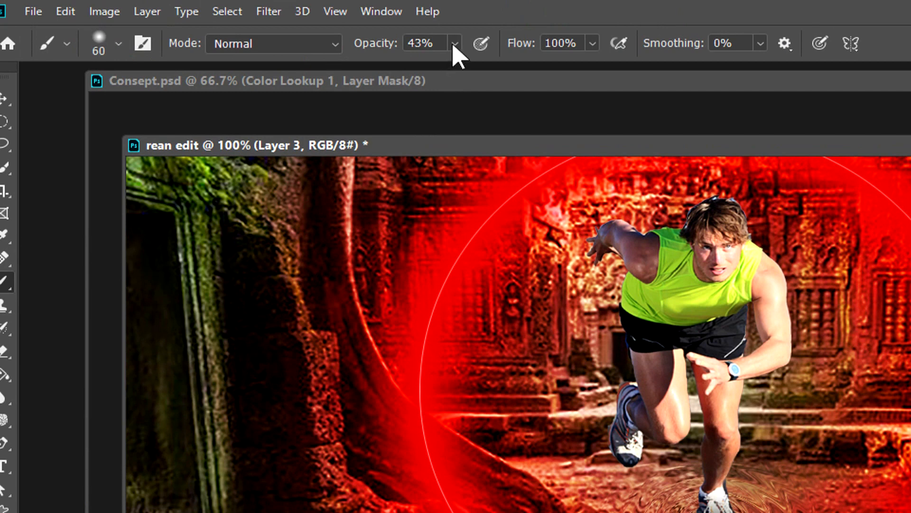
{"action": "left_click", "coordinate": [454, 43]}
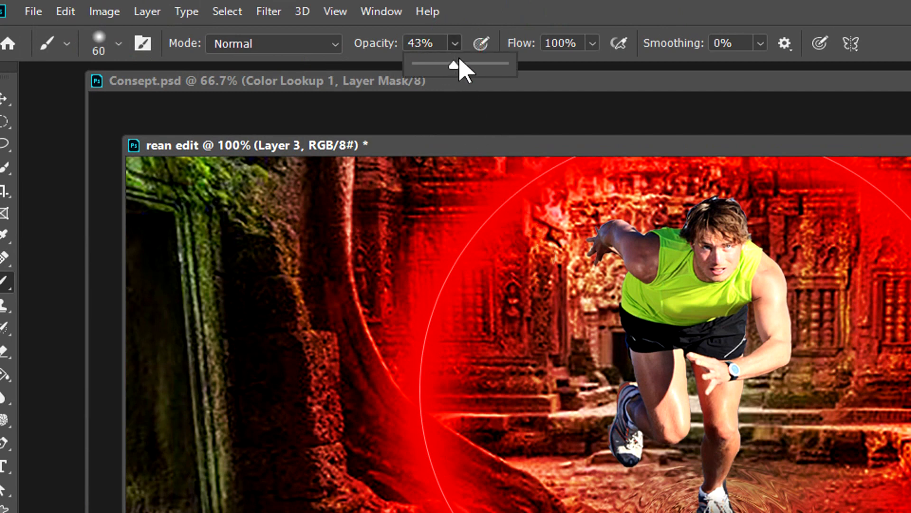
{"action": "left_click", "coordinate": [515, 66]}
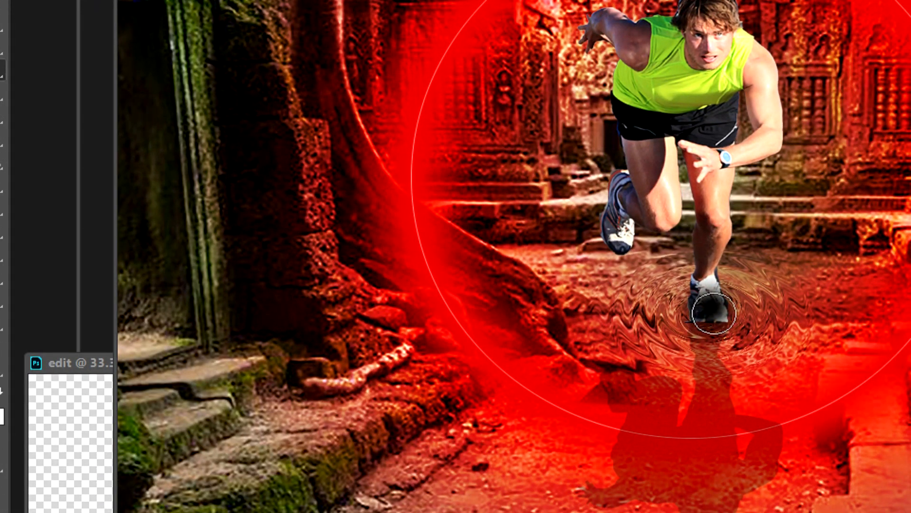
{"action": "left_click", "coordinate": [712, 313]}
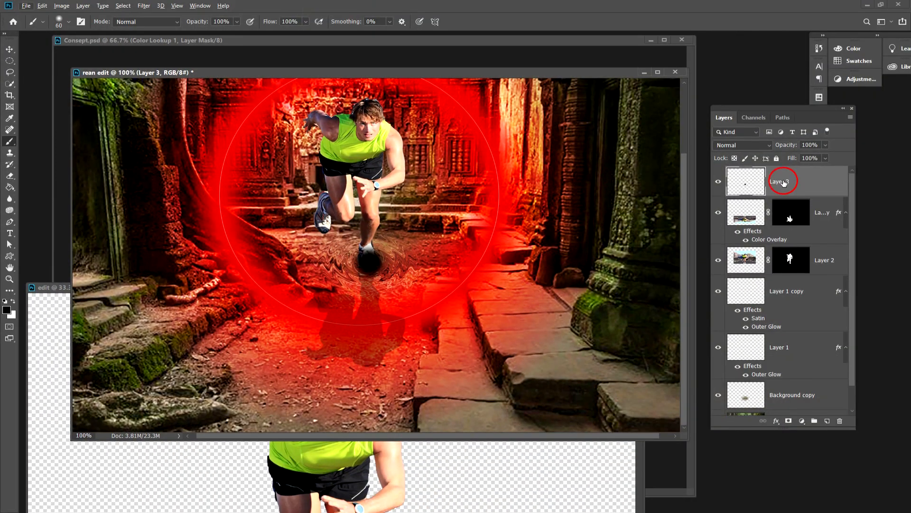
Move the black spot layer beneath the runner layer and scale the spot up to about 126%.
{"action": "left_click_drag", "start_coordinate": [784, 183], "coordinate": [800, 239]}
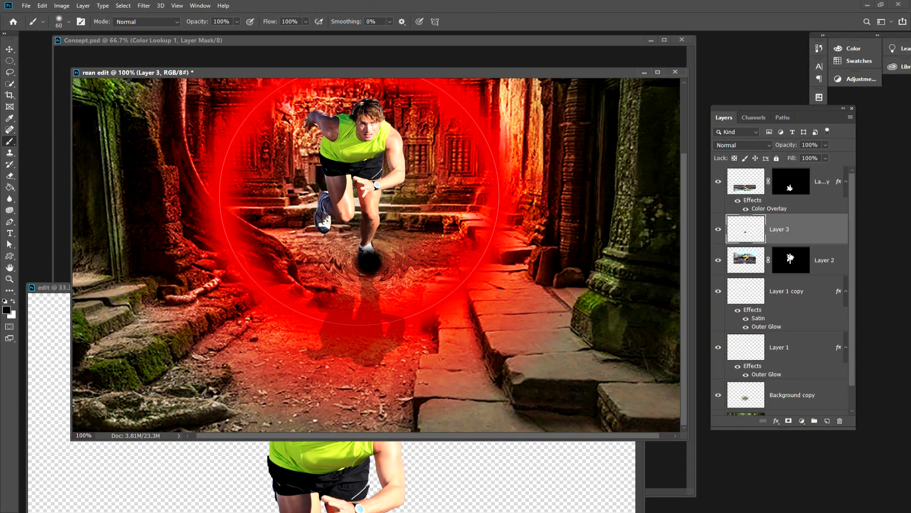
{"action": "left_click_drag", "start_coordinate": [798, 233], "coordinate": [770, 280]}
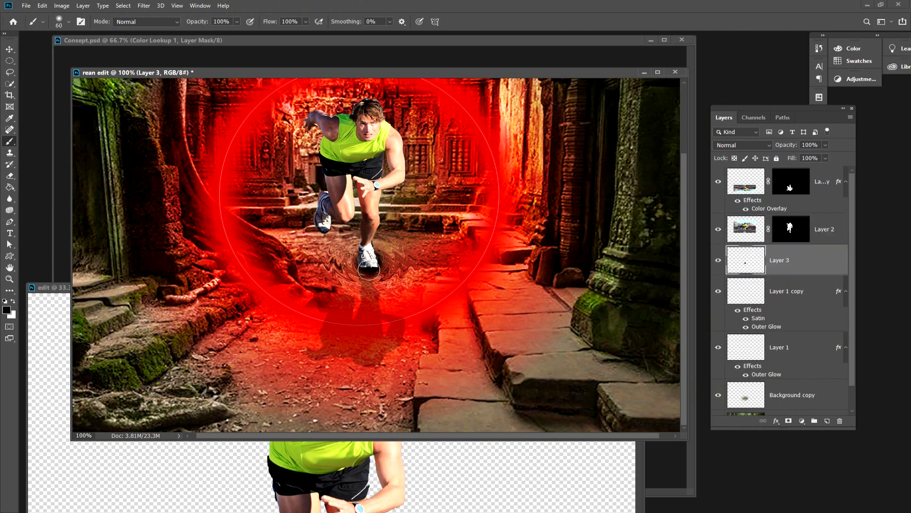
{"action": "left_click", "coordinate": [10, 49]}
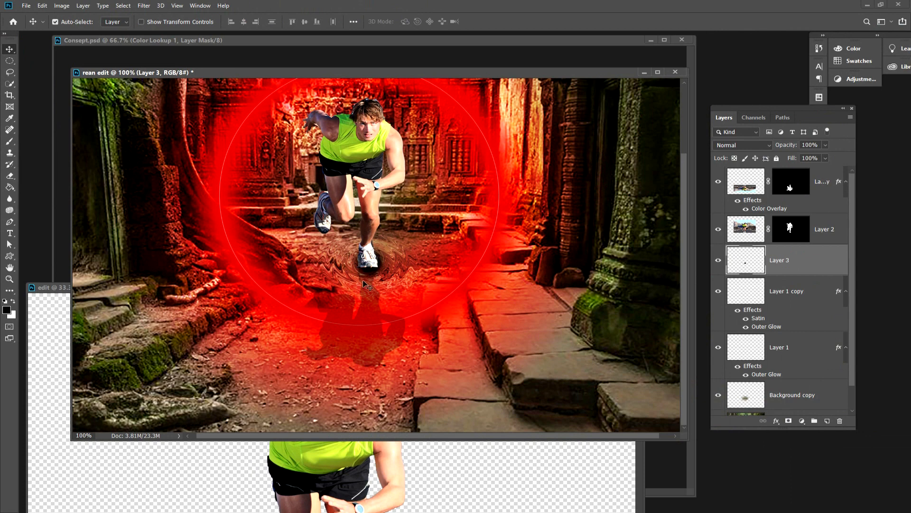
{"action": "key", "text": "ctrl+t"}
{"action": "left_click_drag", "start_coordinate": [344, 283], "coordinate": [338, 290]}
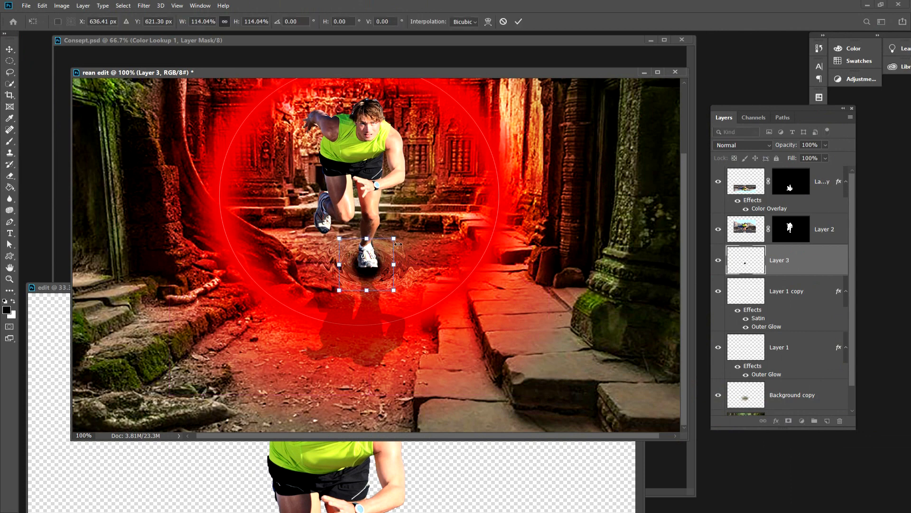
{"action": "left_click_drag", "start_coordinate": [393, 238], "coordinate": [396, 235]}
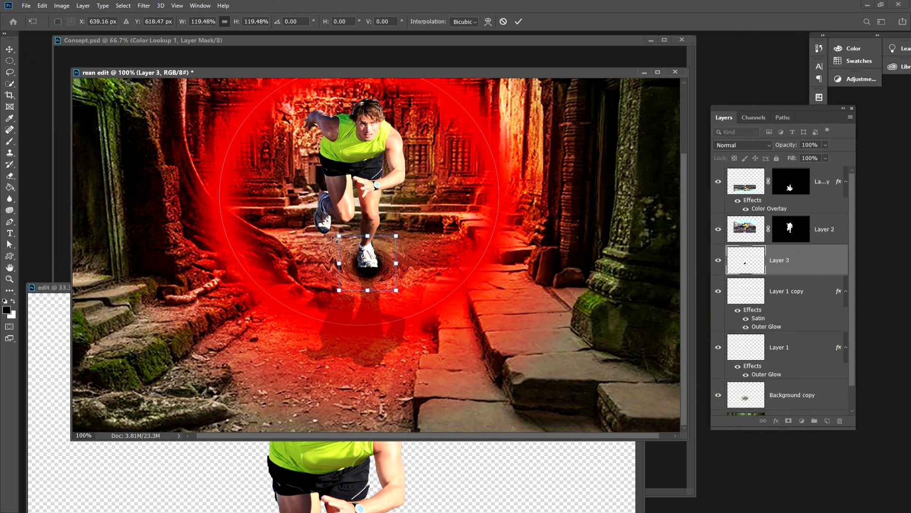
{"action": "mouse_move", "coordinate": [339, 236]}
{"action": "left_mouse_down"}
{"action": "mouse_move", "coordinate": [323, 213]}
{"action": "mouse_move", "coordinate": [336, 234]}
{"action": "left_mouse_up"}
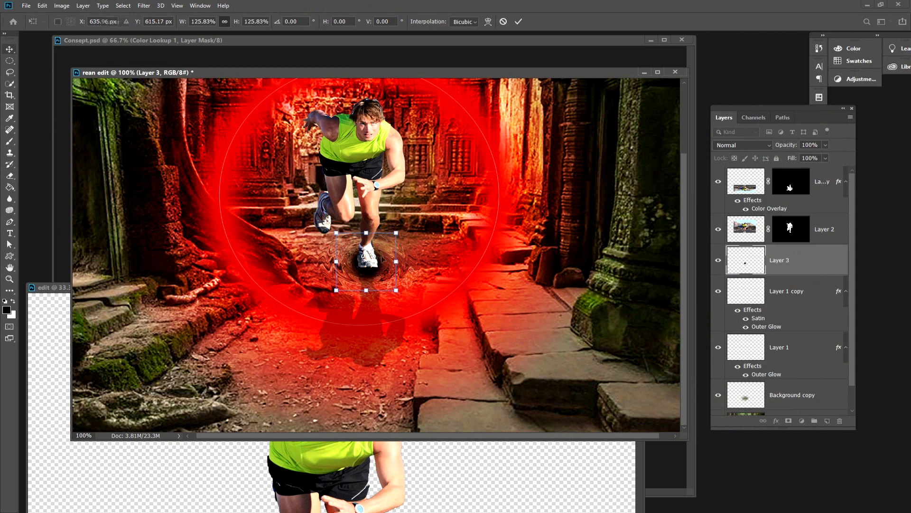
{"action": "key", "text": "Return"}
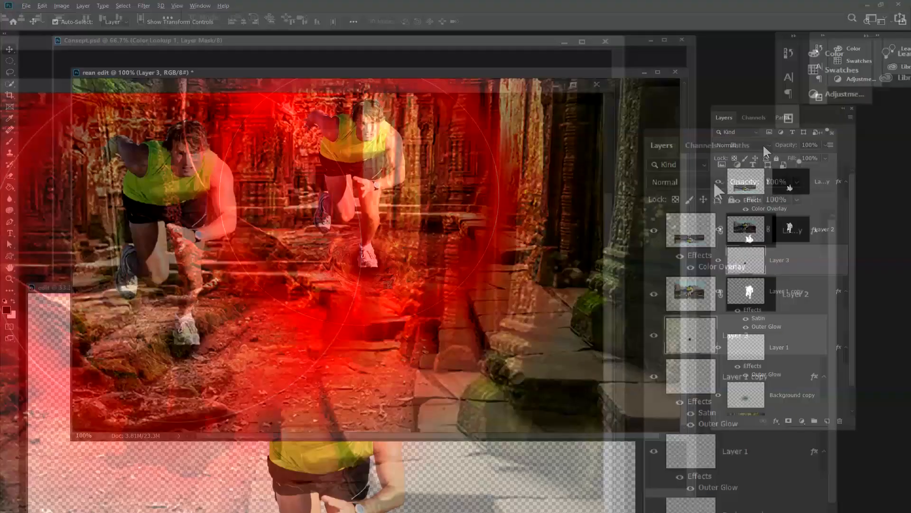
Set the black spot layer's blend mode to Soft Light and compare the image with the layer hidden and shown.
{"action": "left_click", "coordinate": [760, 145]}
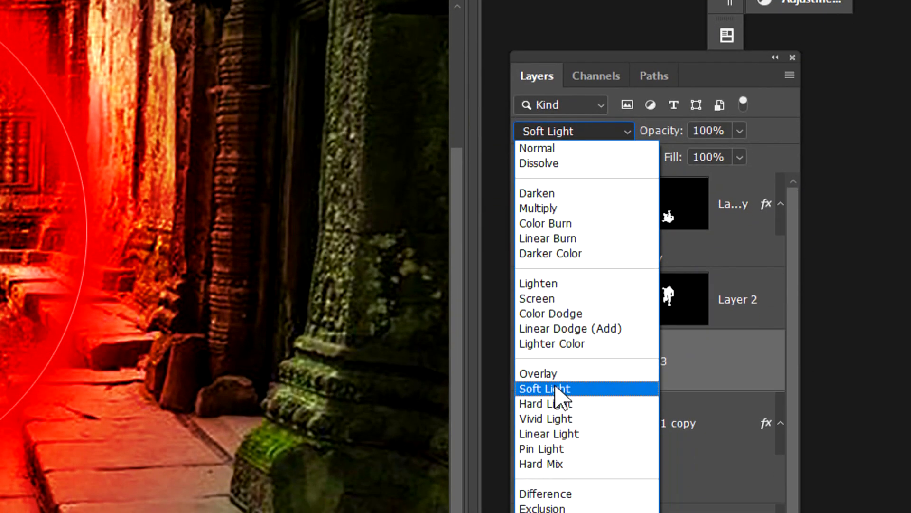
{"action": "left_click", "coordinate": [556, 389]}
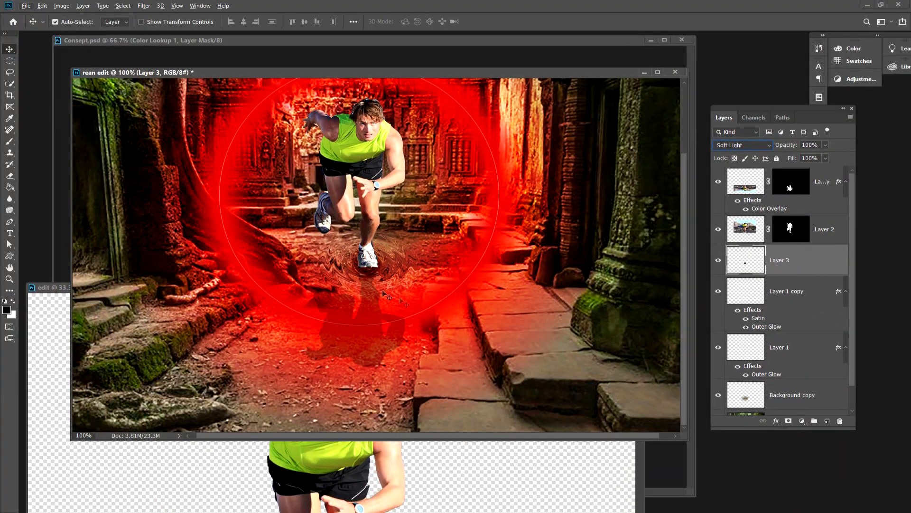
{"action": "left_click", "coordinate": [718, 263]}
{"action": "left_click", "coordinate": [718, 263]}
{"action": "left_click", "coordinate": [718, 262]}
{"action": "key", "text": "ctrl+minus"}
{"action": "left_click", "coordinate": [55, 21]}
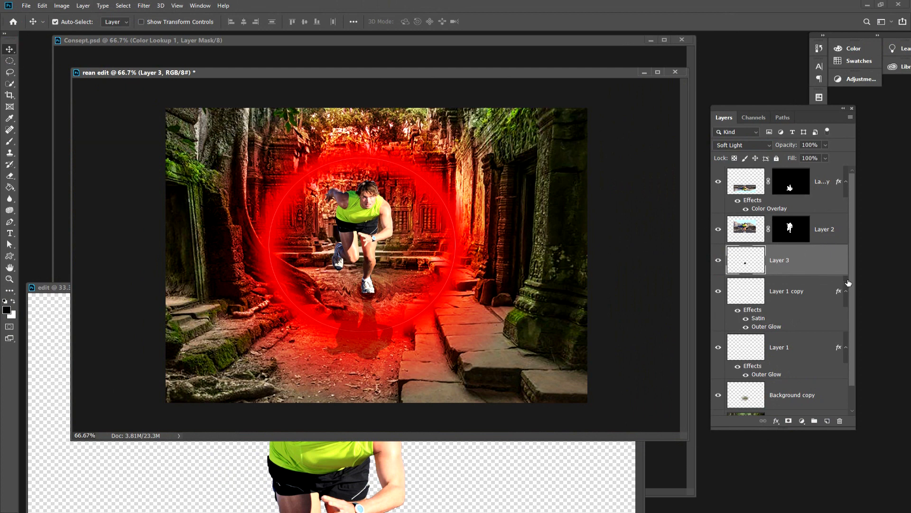
Add a Color Lookup adjustment layer directly above the Background layer.
{"action": "left_click_drag", "start_coordinate": [852, 278], "coordinate": [857, 328]}
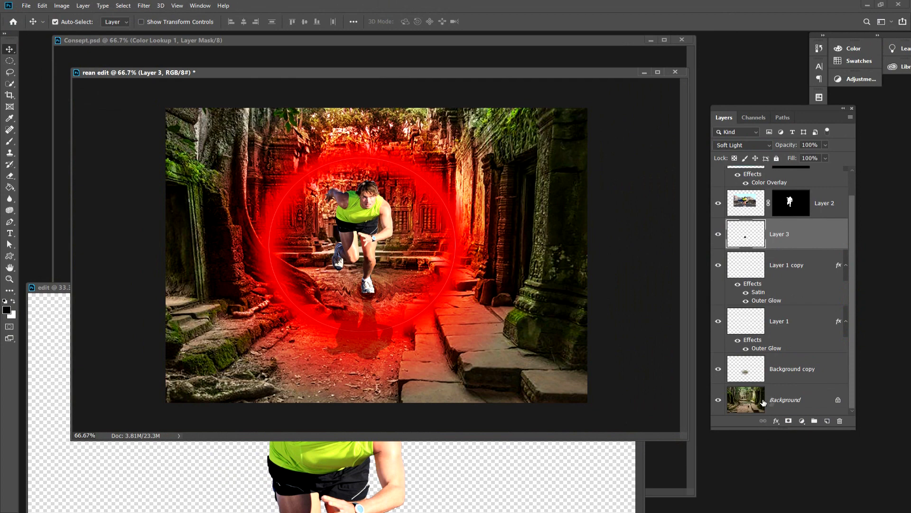
{"action": "left_click", "coordinate": [784, 401]}
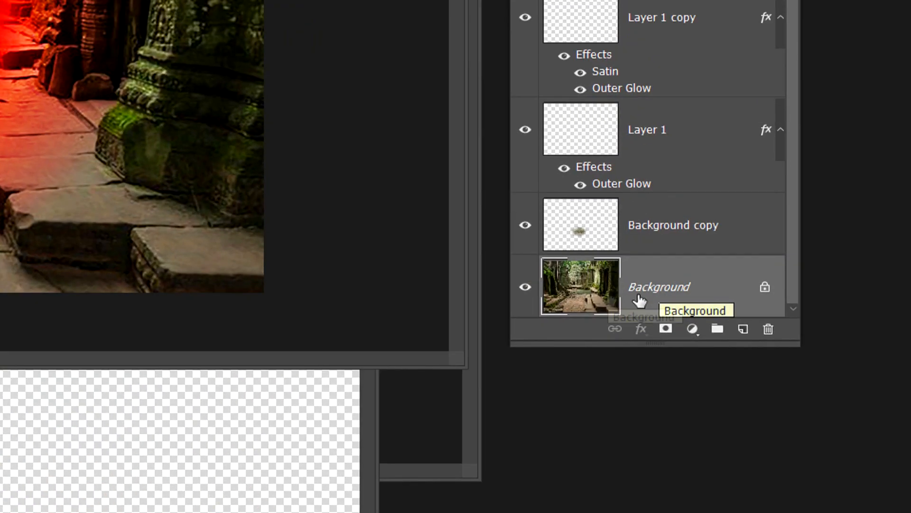
{"action": "left_click", "coordinate": [691, 330]}
{"action": "left_click", "coordinate": [734, 235]}
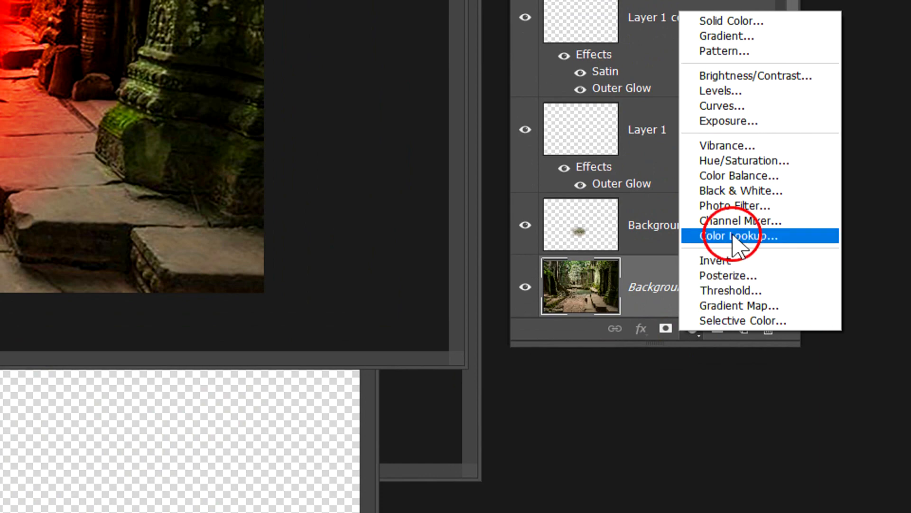
{"action": "left_click", "coordinate": [776, 236]}
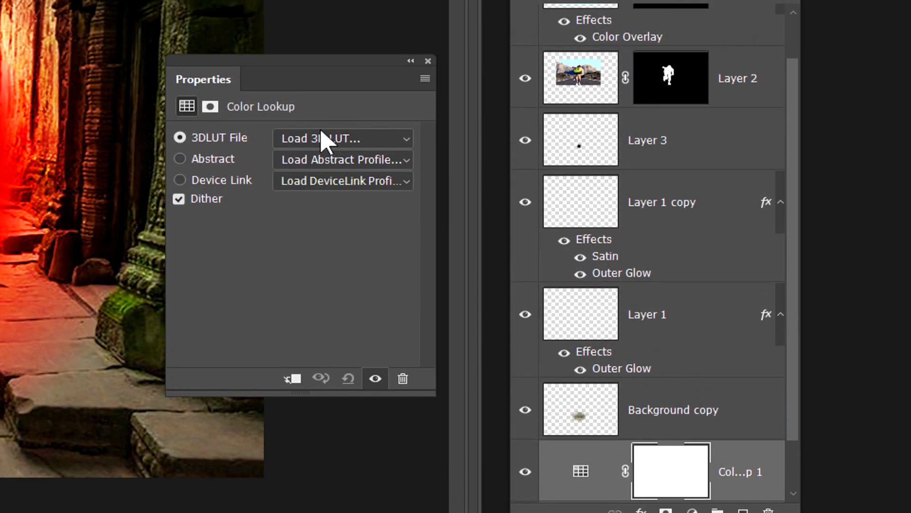
Apply the HorrorBlue.3DL 3D LUT to the Color Lookup layer and lower the layer's opacity to 90%.
{"action": "left_click", "coordinate": [325, 141]}
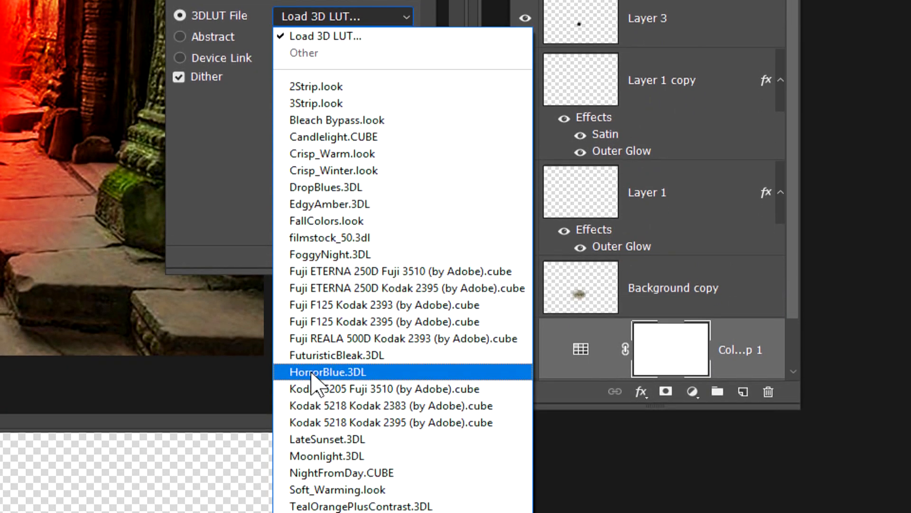
{"action": "left_click", "coordinate": [312, 373]}
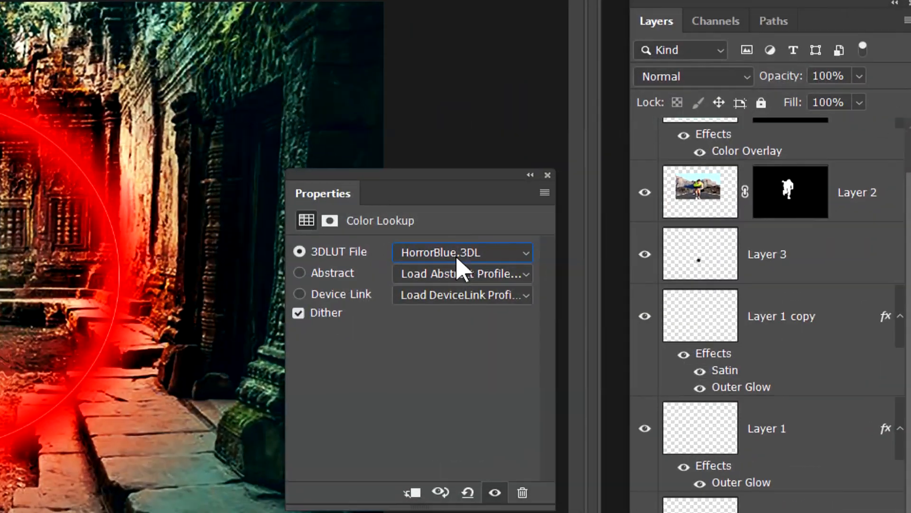
{"action": "left_click", "coordinate": [624, 233]}
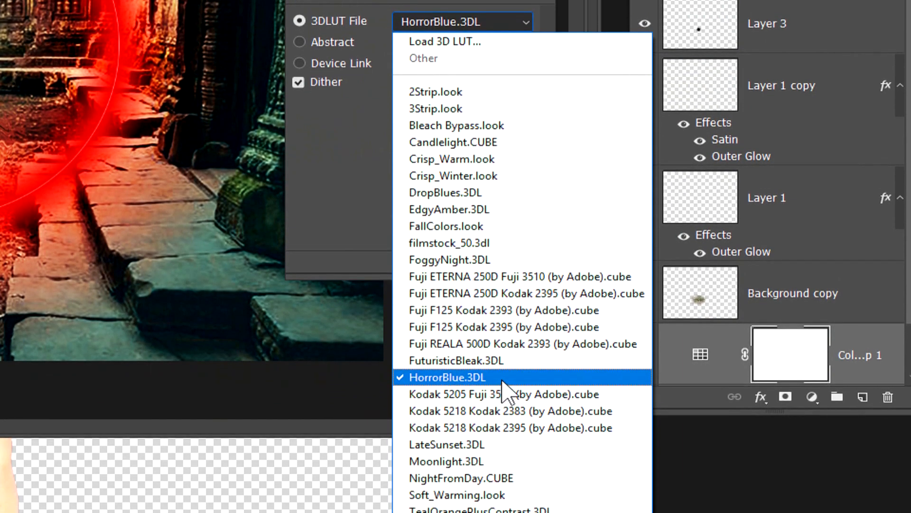
{"action": "left_click", "coordinate": [502, 383]}
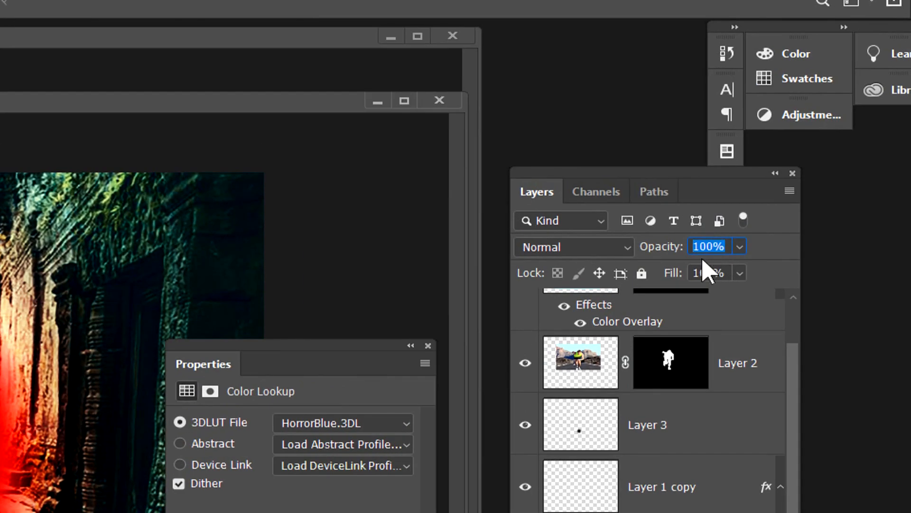
{"action": "type", "text": "90"}
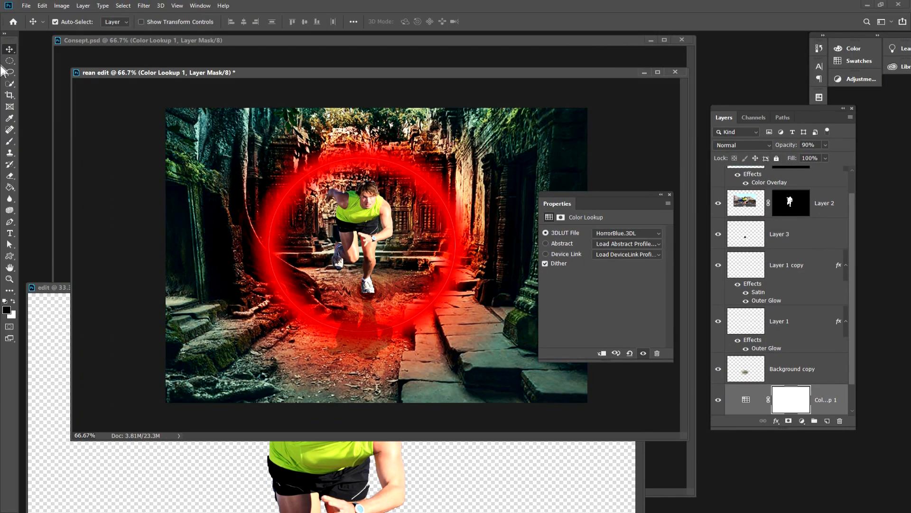
Move the rean edit window aside and bring the Consept.psd and cut-out runner documents forward for viewing.
{"action": "mouse_move", "coordinate": [162, 72]}
{"action": "left_mouse_down"}
{"action": "mouse_move", "coordinate": [153, 78]}
{"action": "mouse_move", "coordinate": [154, 230]}
{"action": "mouse_move", "coordinate": [158, 130]}
{"action": "mouse_move", "coordinate": [164, 291]}
{"action": "mouse_move", "coordinate": [167, 161]}
{"action": "mouse_move", "coordinate": [162, 271]}
{"action": "mouse_move", "coordinate": [167, 224]}
{"action": "left_mouse_up"}
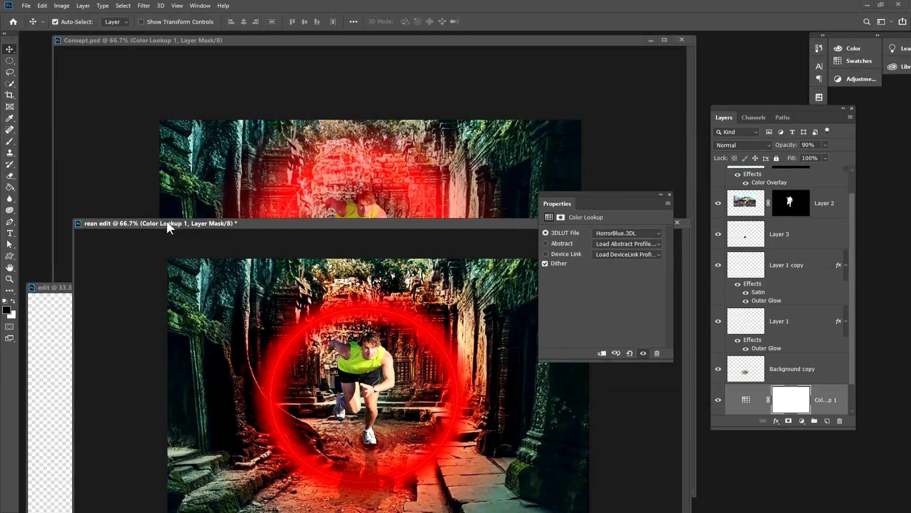
{"action": "left_click", "coordinate": [453, 364]}
{"action": "left_click", "coordinate": [333, 173]}
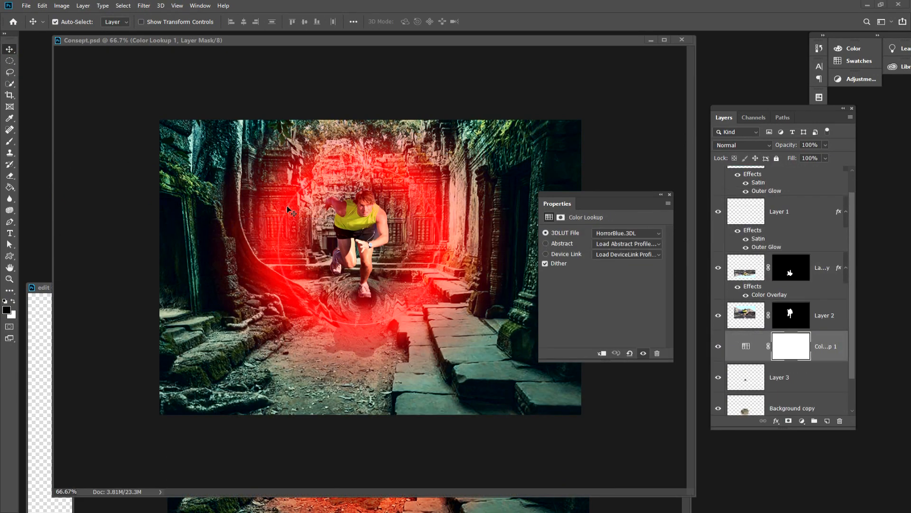
{"action": "left_click", "coordinate": [290, 286]}
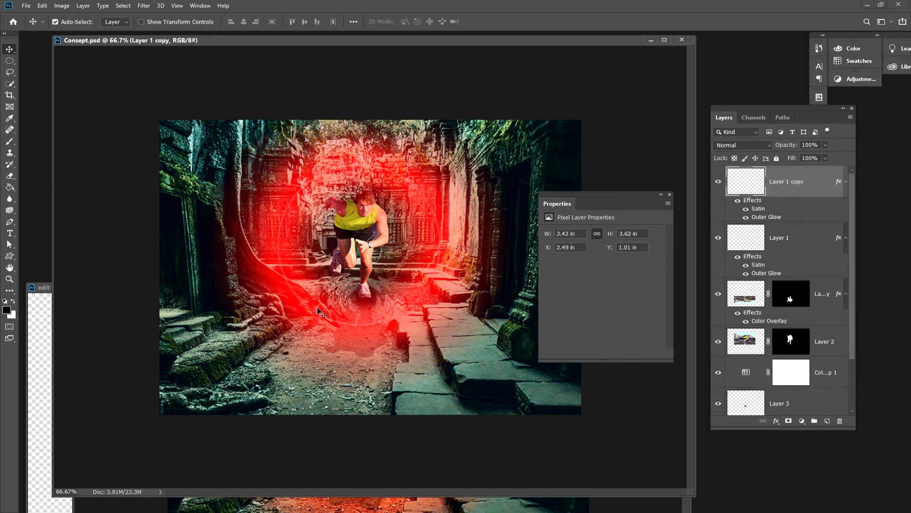
{"action": "left_click", "coordinate": [42, 291]}
{"action": "left_click_drag", "start_coordinate": [96, 278], "coordinate": [105, 102]}
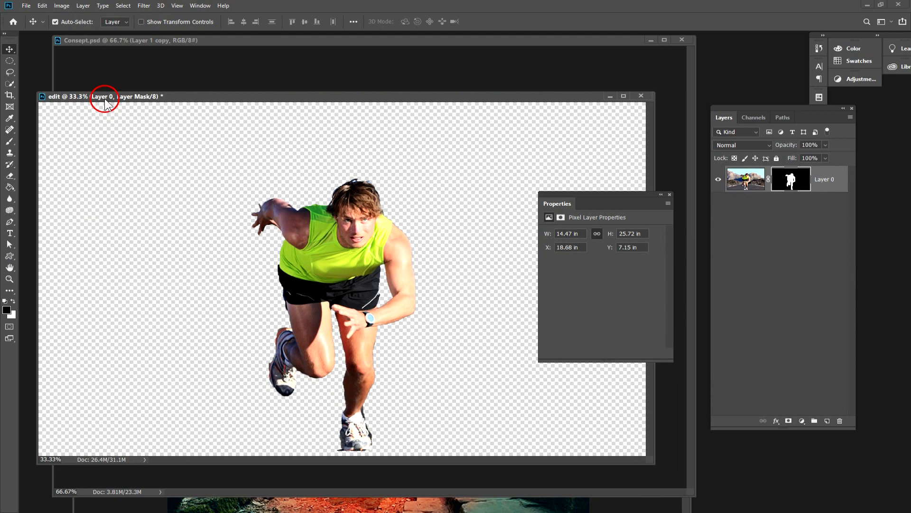
Close the cut-out runner document without saving and bring the rean edit document to the front of the workspace.
{"action": "left_click", "coordinate": [642, 96]}
{"action": "left_click", "coordinate": [459, 190]}
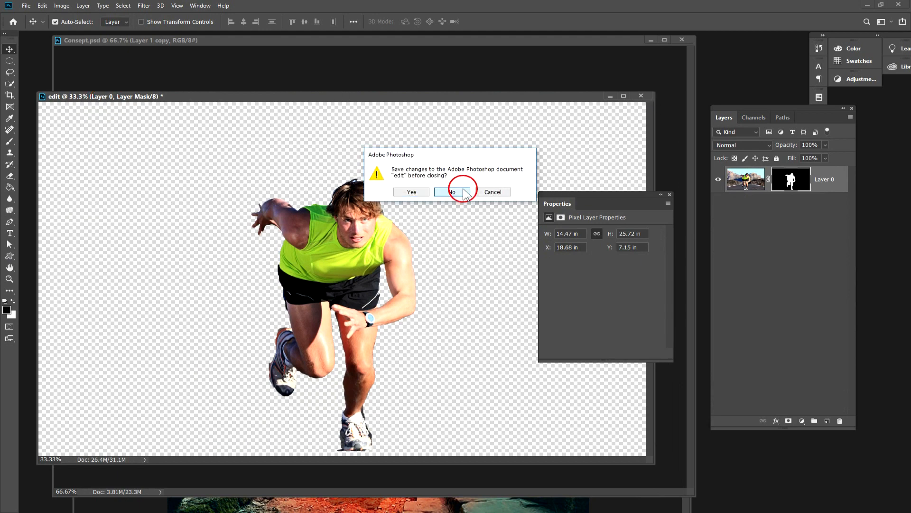
{"action": "left_click", "coordinate": [322, 509]}
{"action": "left_click_drag", "start_coordinate": [341, 233], "coordinate": [329, 81]}
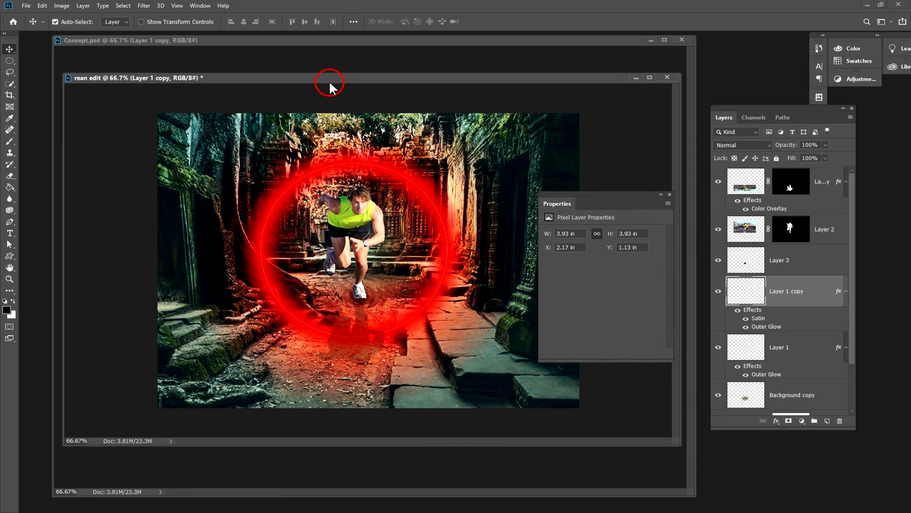
Toggle Layer 1 copy's visibility to identify the glowing circle, select that layer and open its Outer Glow settings.
{"action": "left_click", "coordinate": [419, 190]}
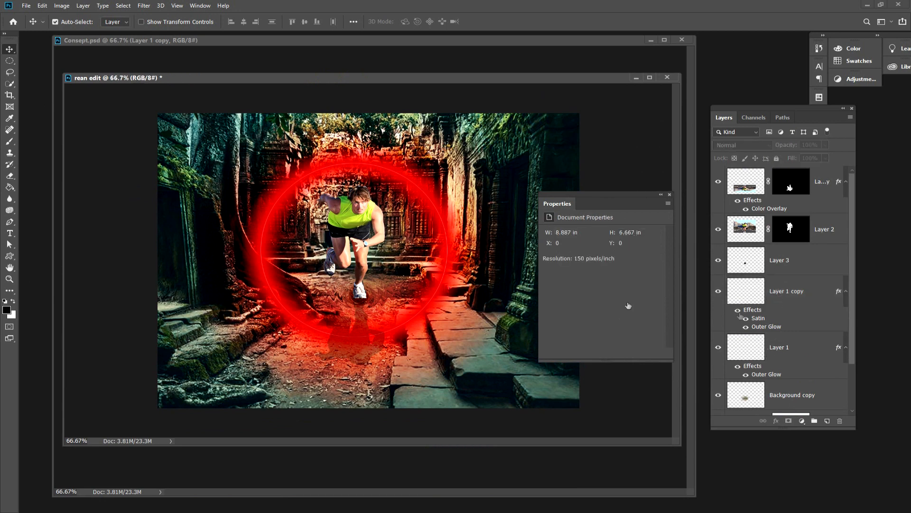
{"action": "mouse_move", "coordinate": [850, 301]}
{"action": "left_mouse_down"}
{"action": "mouse_move", "coordinate": [850, 369]}
{"action": "mouse_move", "coordinate": [853, 315]}
{"action": "left_mouse_up"}
{"action": "left_click", "coordinate": [718, 277]}
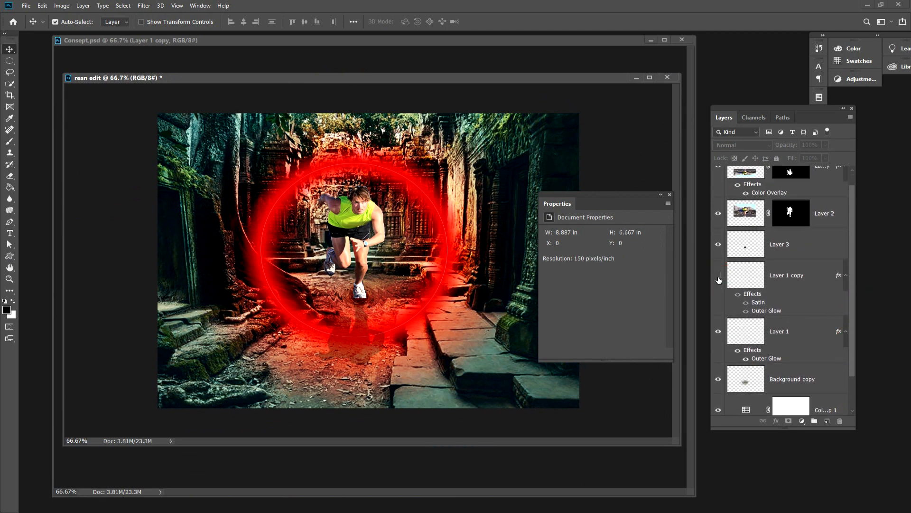
{"action": "left_click", "coordinate": [751, 275]}
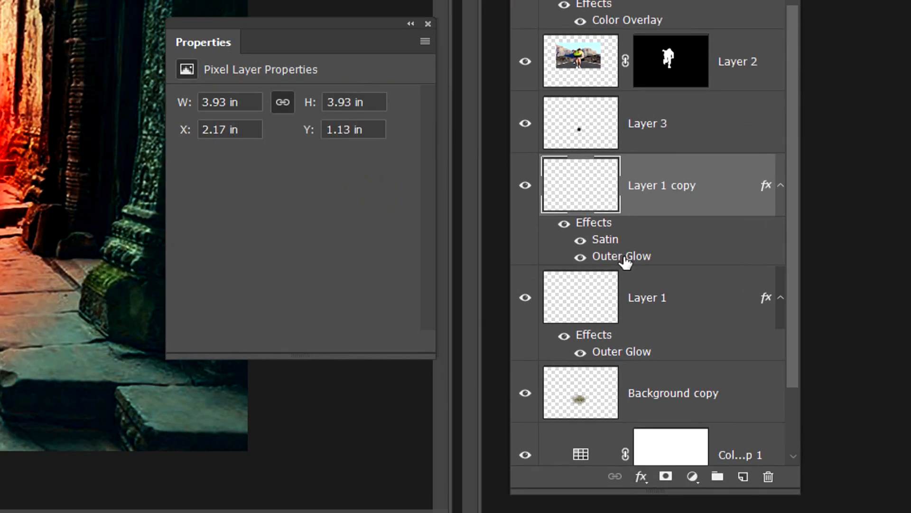
{"action": "right_click", "coordinate": [626, 259]}
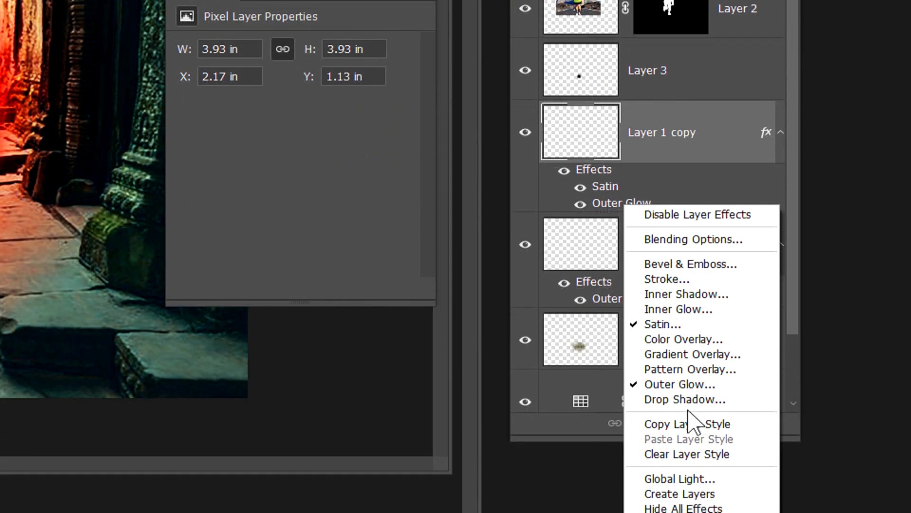
{"action": "left_click", "coordinate": [697, 438]}
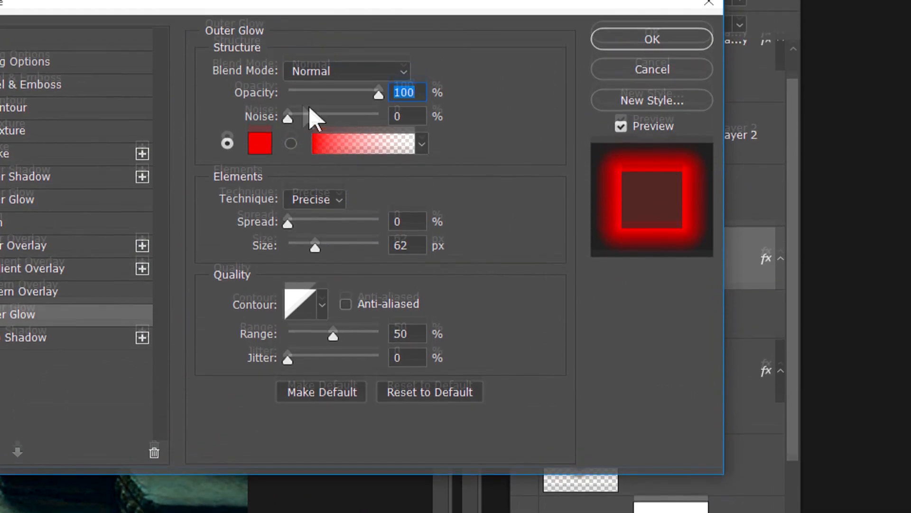
Try Overlay, Lighten, Linear Light, Screen and Darken as the Outer Glow's blend mode, comparing their effect on the circle.
{"action": "left_click", "coordinate": [321, 121]}
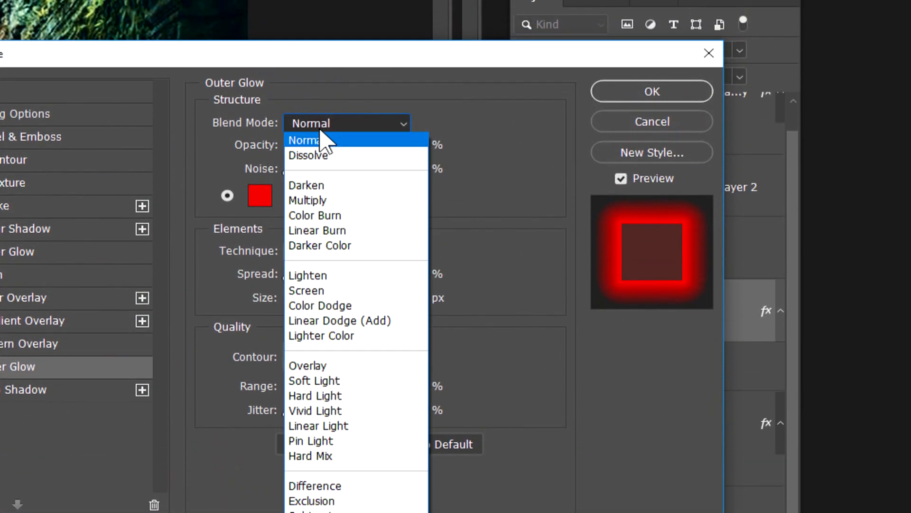
{"action": "left_click", "coordinate": [333, 367]}
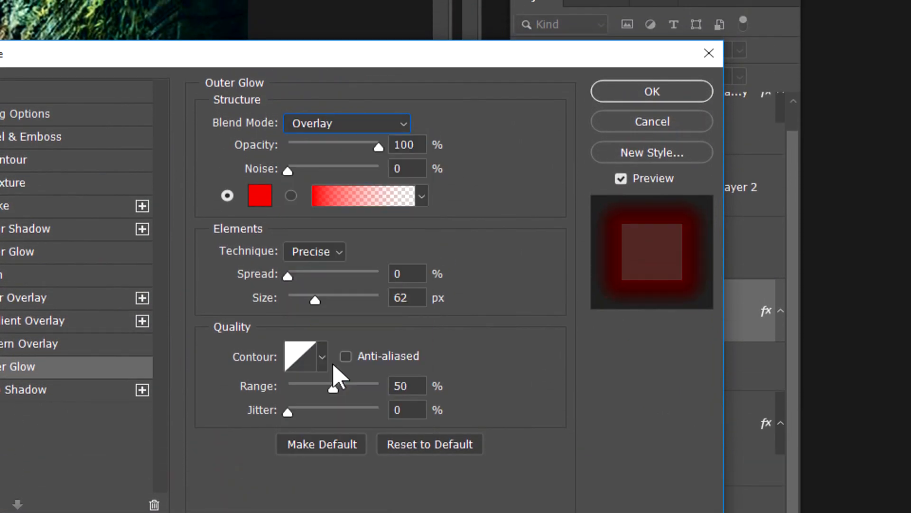
{"action": "left_click", "coordinate": [333, 124]}
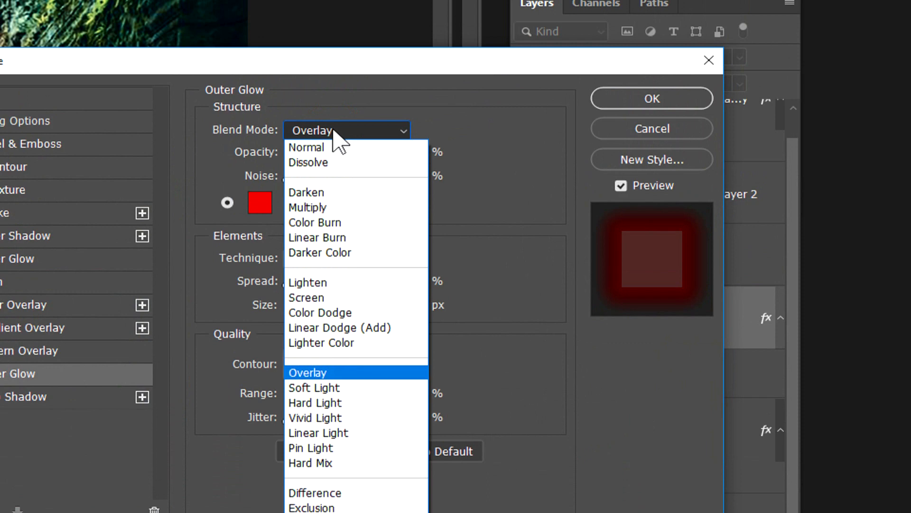
{"action": "left_click", "coordinate": [327, 284]}
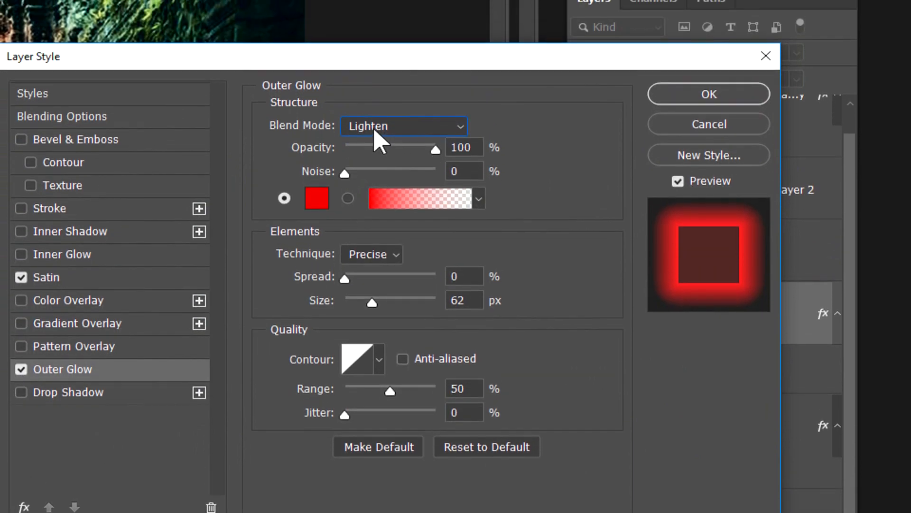
{"action": "left_click", "coordinate": [375, 132]}
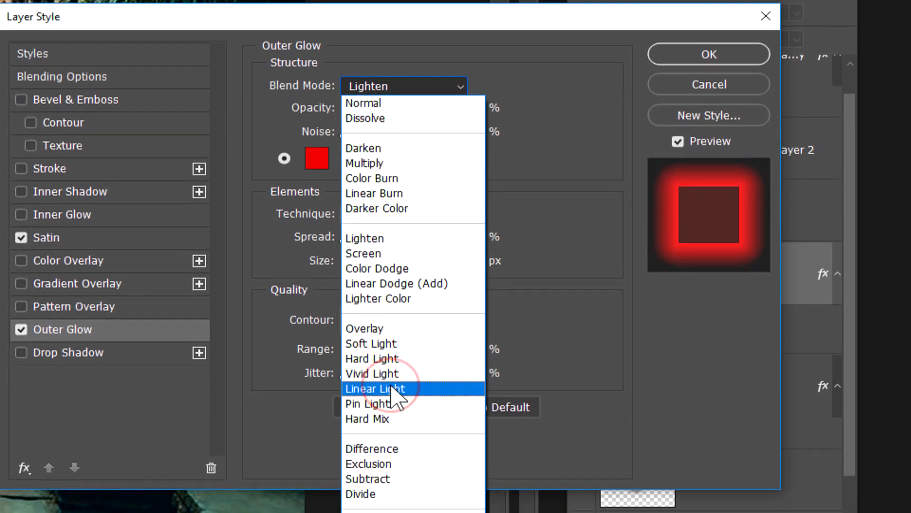
{"action": "left_click", "coordinate": [391, 417]}
{"action": "left_click", "coordinate": [362, 88]}
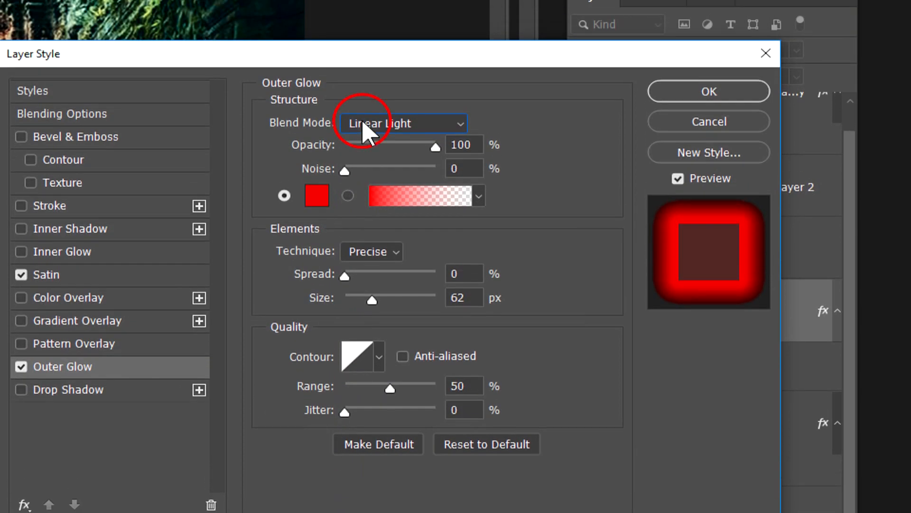
{"action": "left_click", "coordinate": [370, 373]}
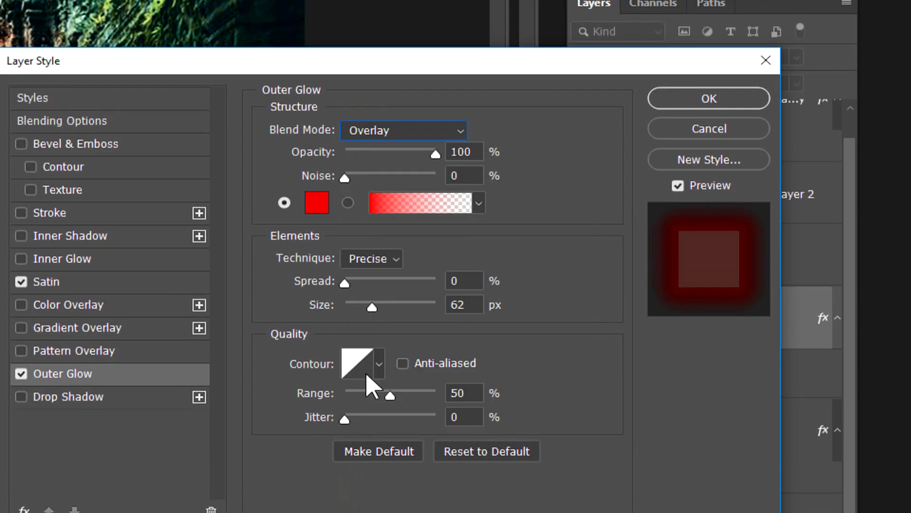
{"action": "left_click", "coordinate": [371, 134]}
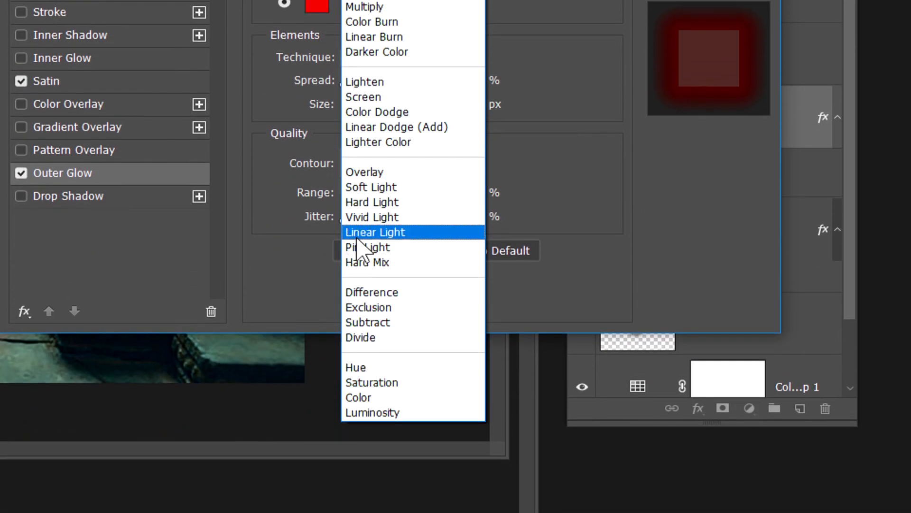
{"action": "left_click", "coordinate": [366, 97]}
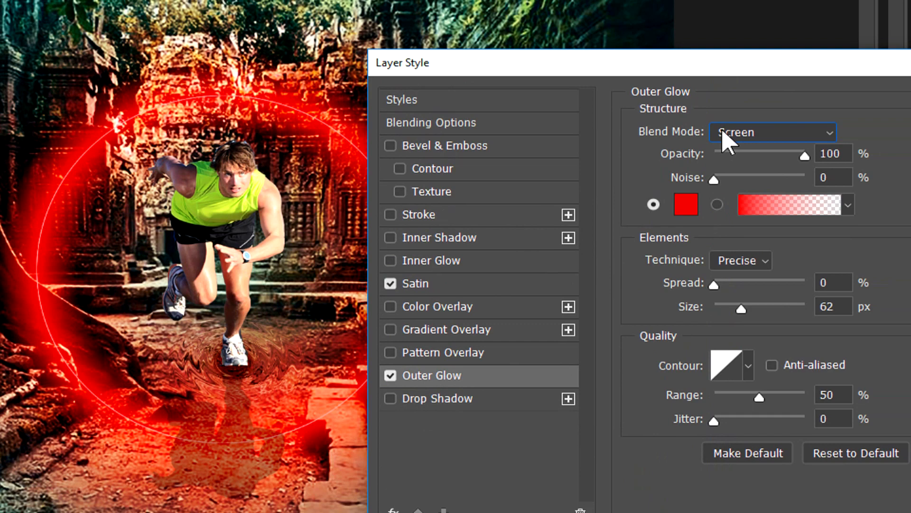
{"action": "left_click", "coordinate": [826, 132]}
{"action": "left_click", "coordinate": [722, 195]}
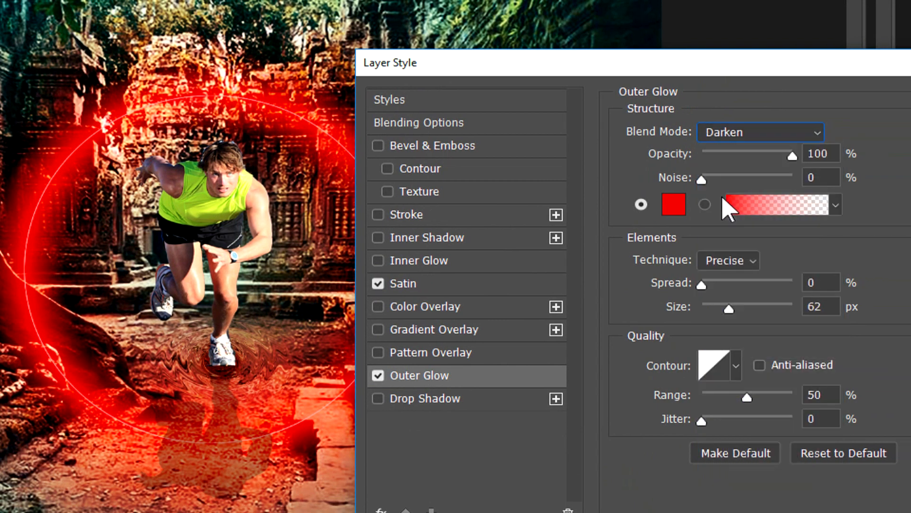
Set the Outer Glow's blend mode to Lighten and apply the layer style to Layer 1 copy.
{"action": "left_click", "coordinate": [718, 136]}
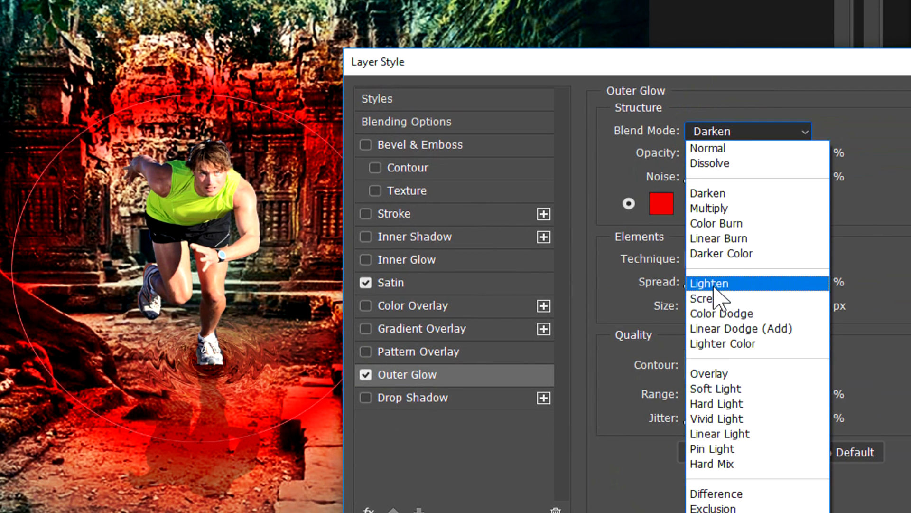
{"action": "left_click", "coordinate": [714, 287]}
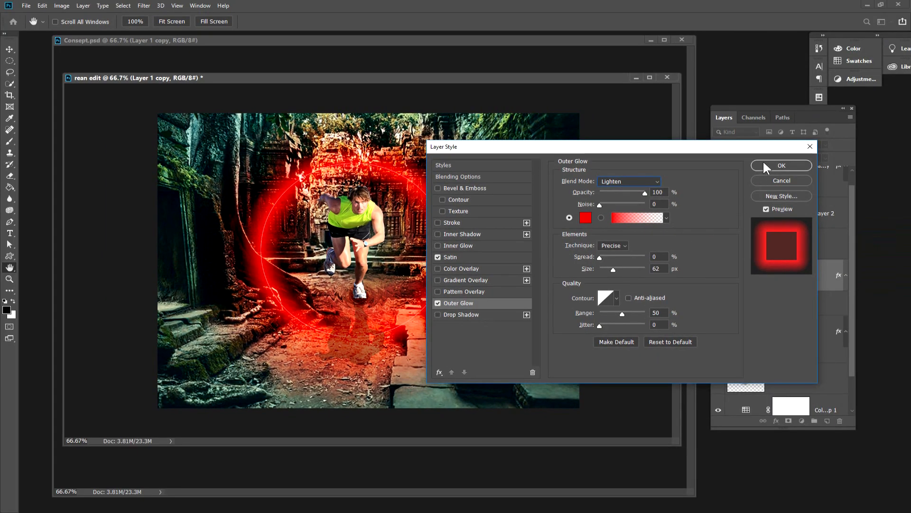
{"action": "left_click", "coordinate": [762, 162]}
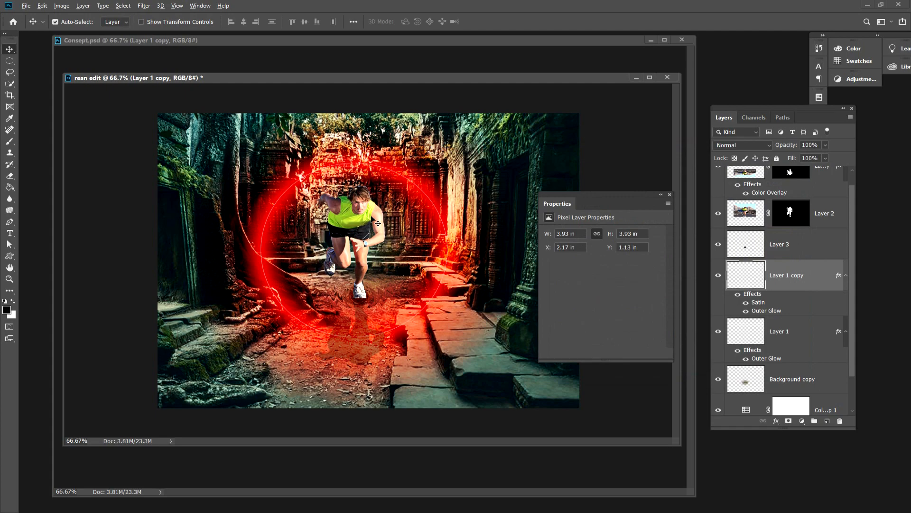
{"action": "mouse_move", "coordinate": [335, 78]}
{"action": "left_mouse_down"}
{"action": "mouse_move", "coordinate": [369, 84]}
{"action": "mouse_move", "coordinate": [335, 79]}
{"action": "left_mouse_up"}
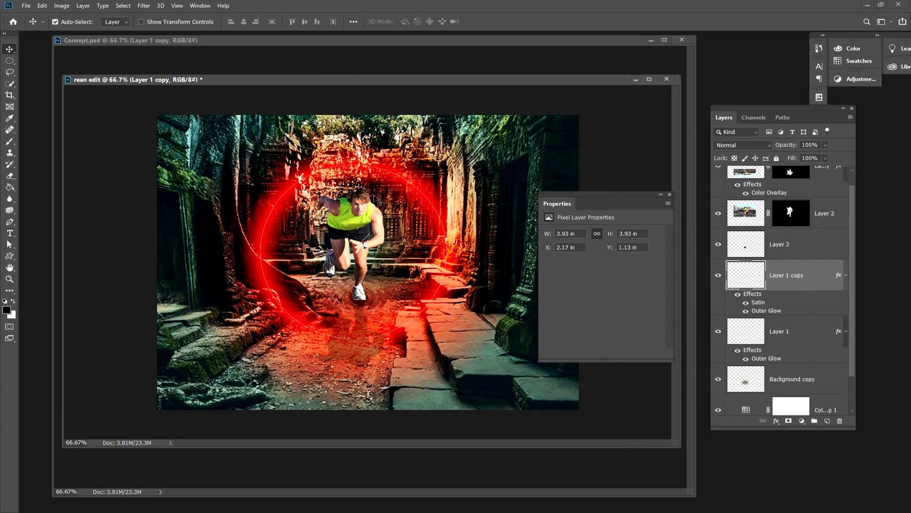